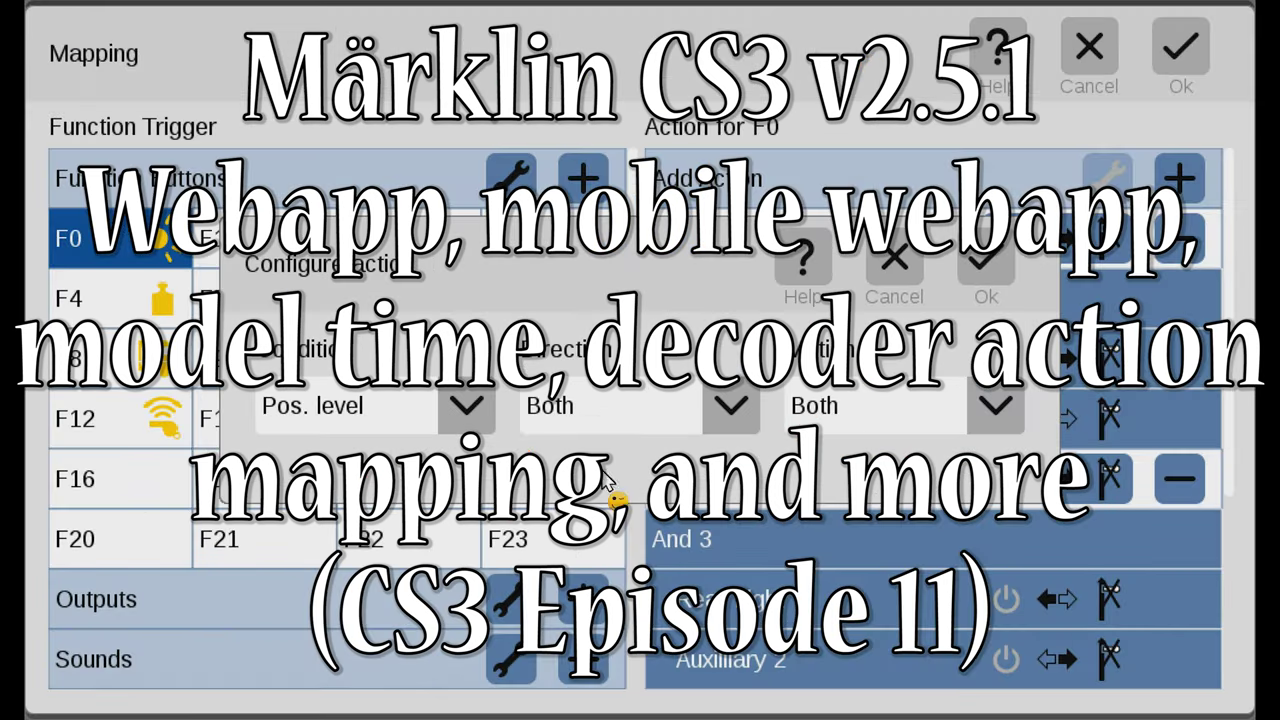
pyautogui.click(921, 308)
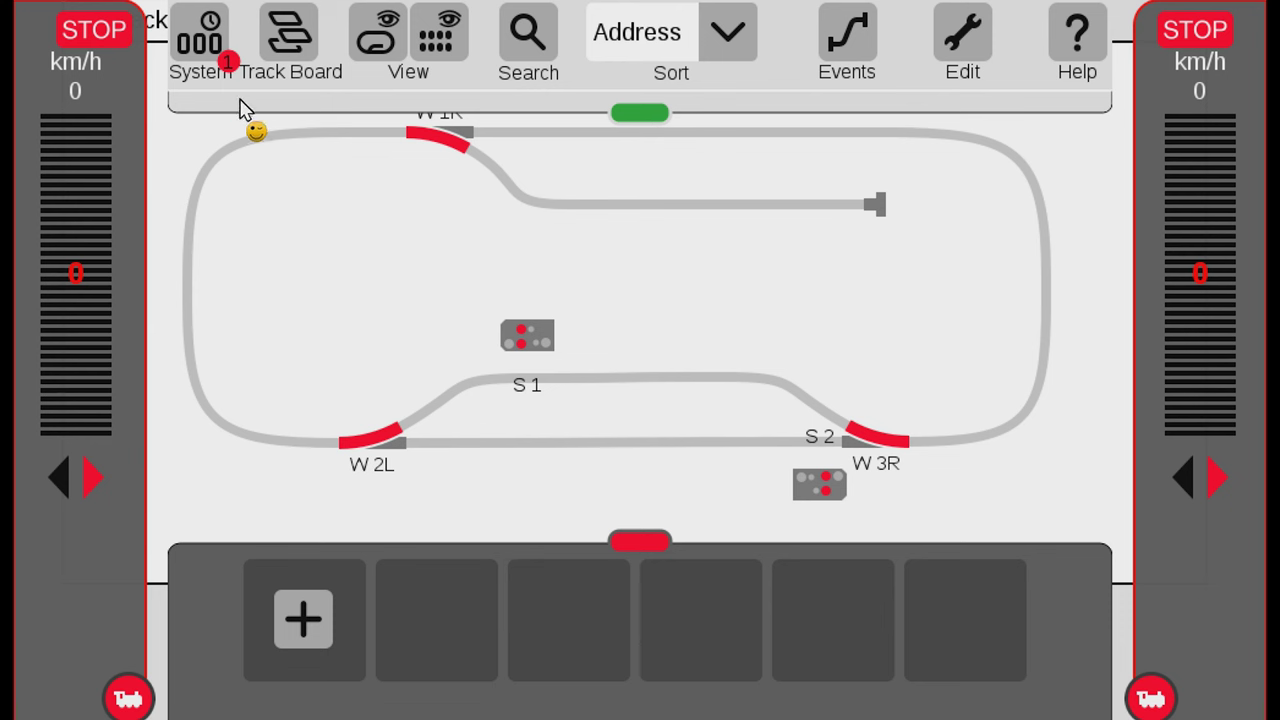
# - Open the CS3 device's system settings and accept performing the available Central Station update
pyautogui.click(208, 58)
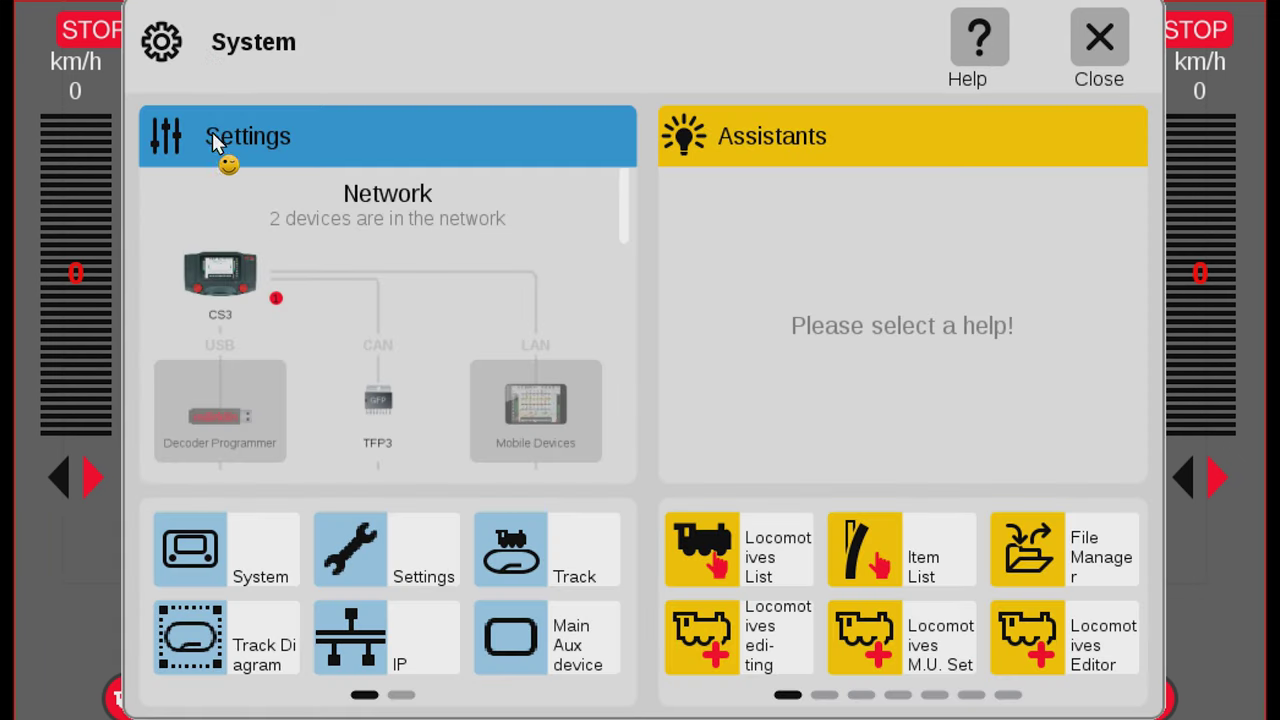
pyautogui.click(197, 565)
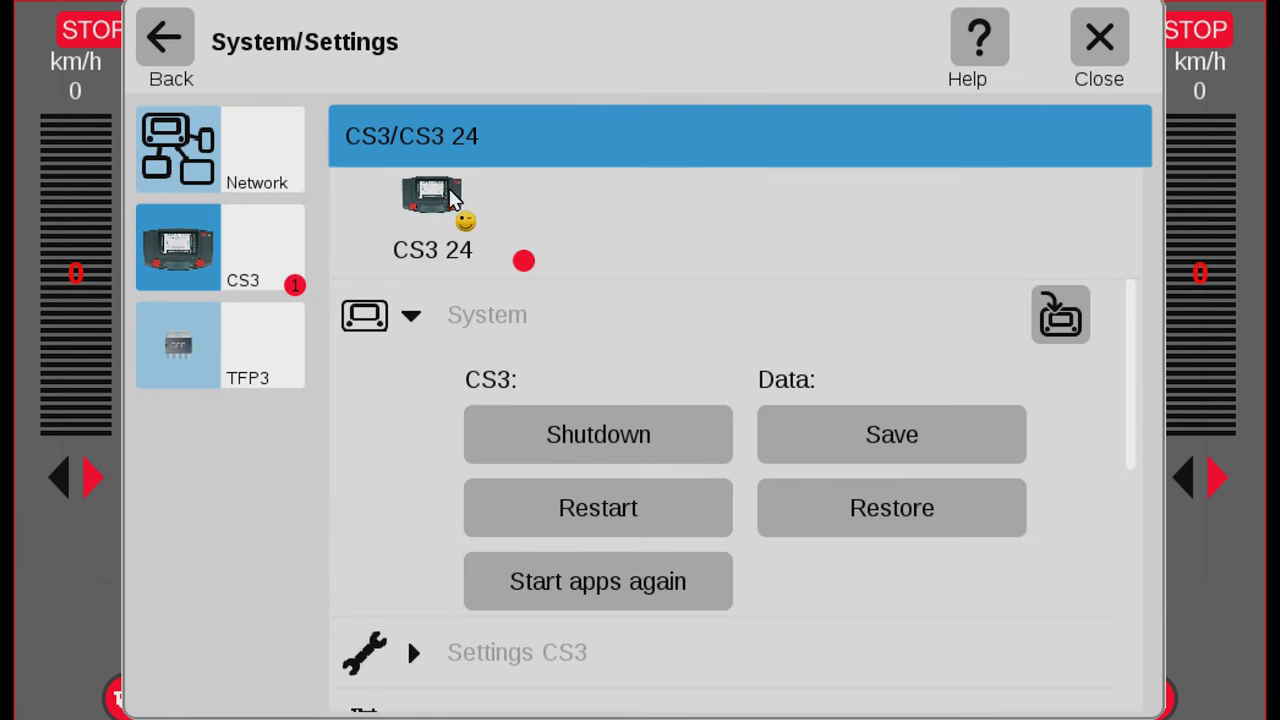
pyautogui.click(175, 42)
pyautogui.click(210, 572)
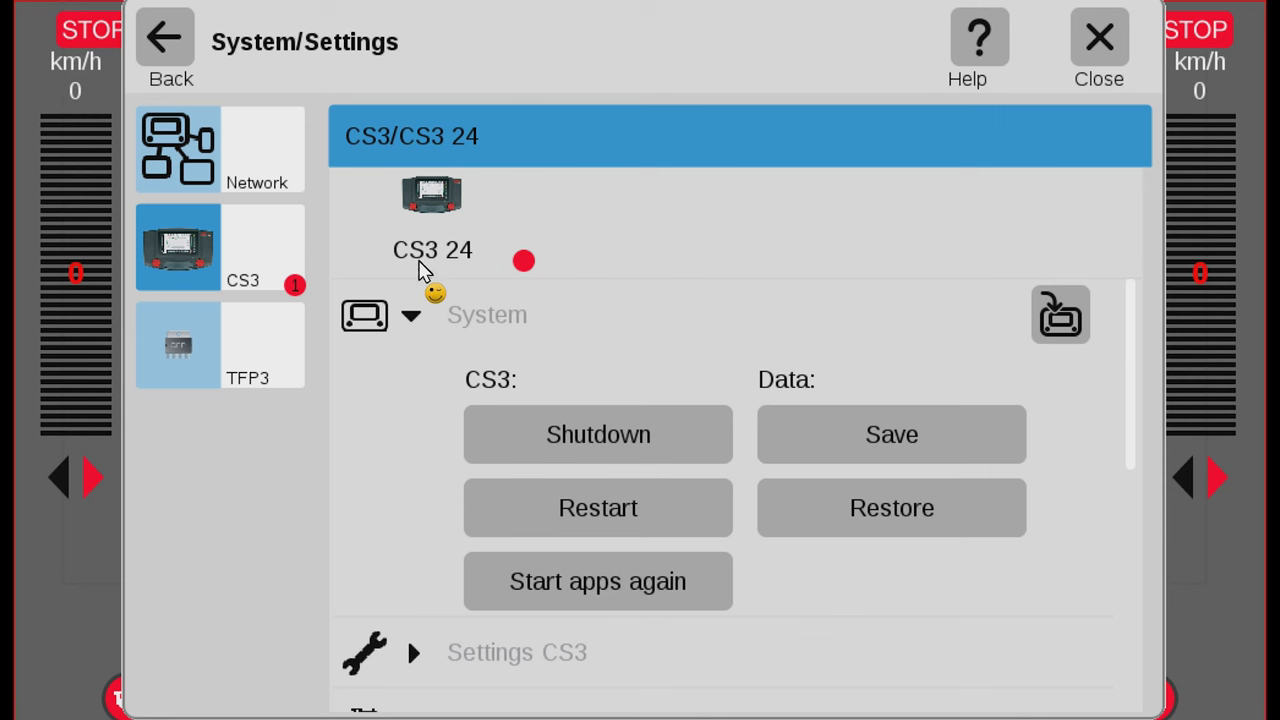
pyautogui.click(1060, 315)
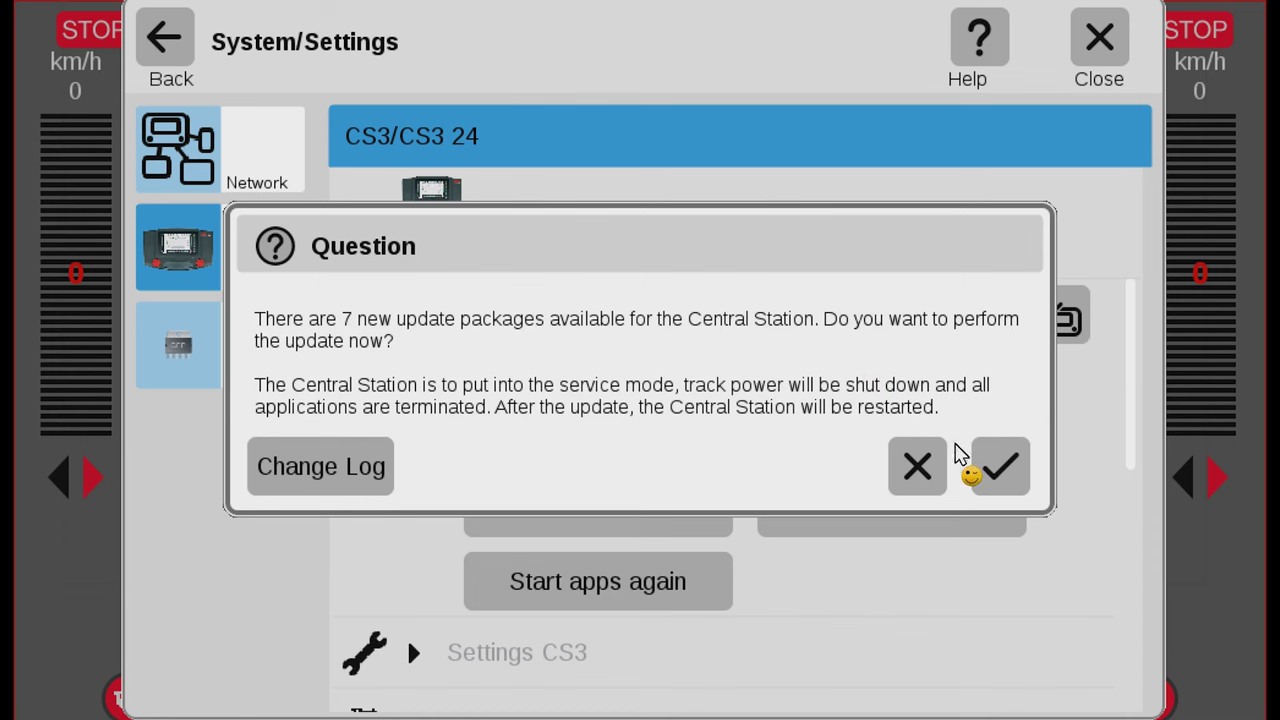
pyautogui.click(1015, 470)
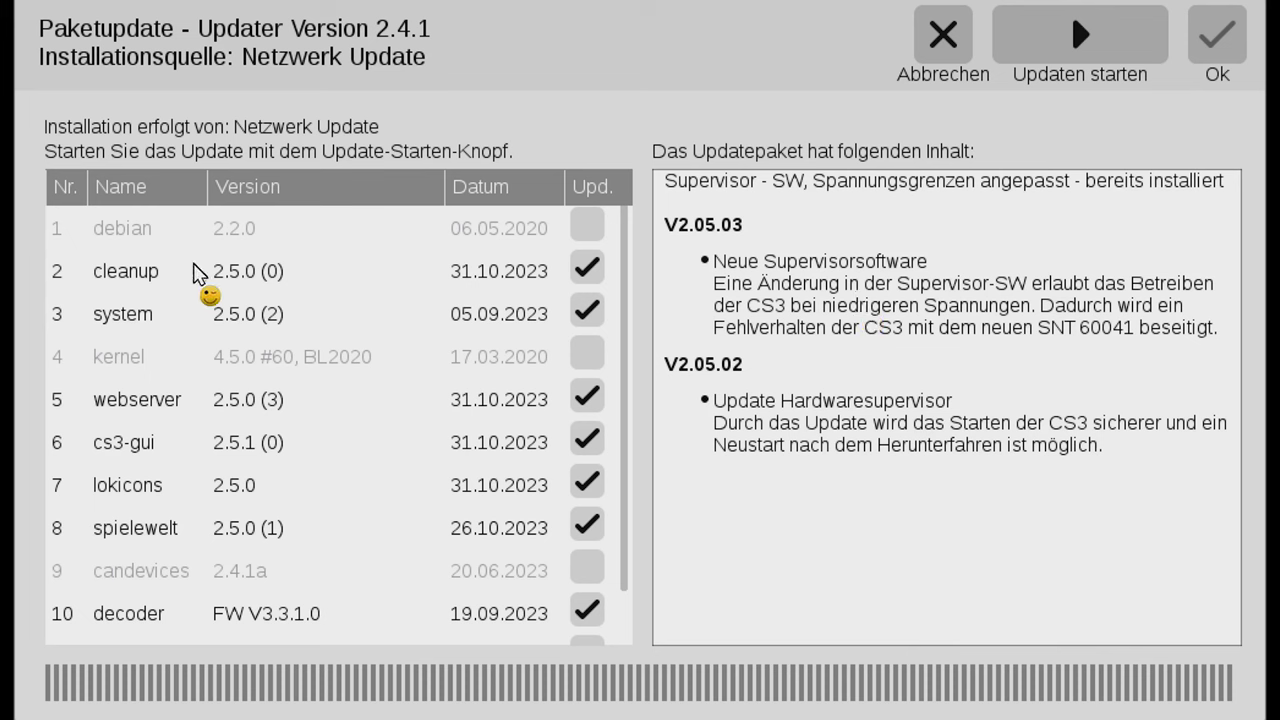
# - Review the contents of the cleanup, system and cs3-gui packages, and install the preselected network update packages
pyautogui.click(127, 280)
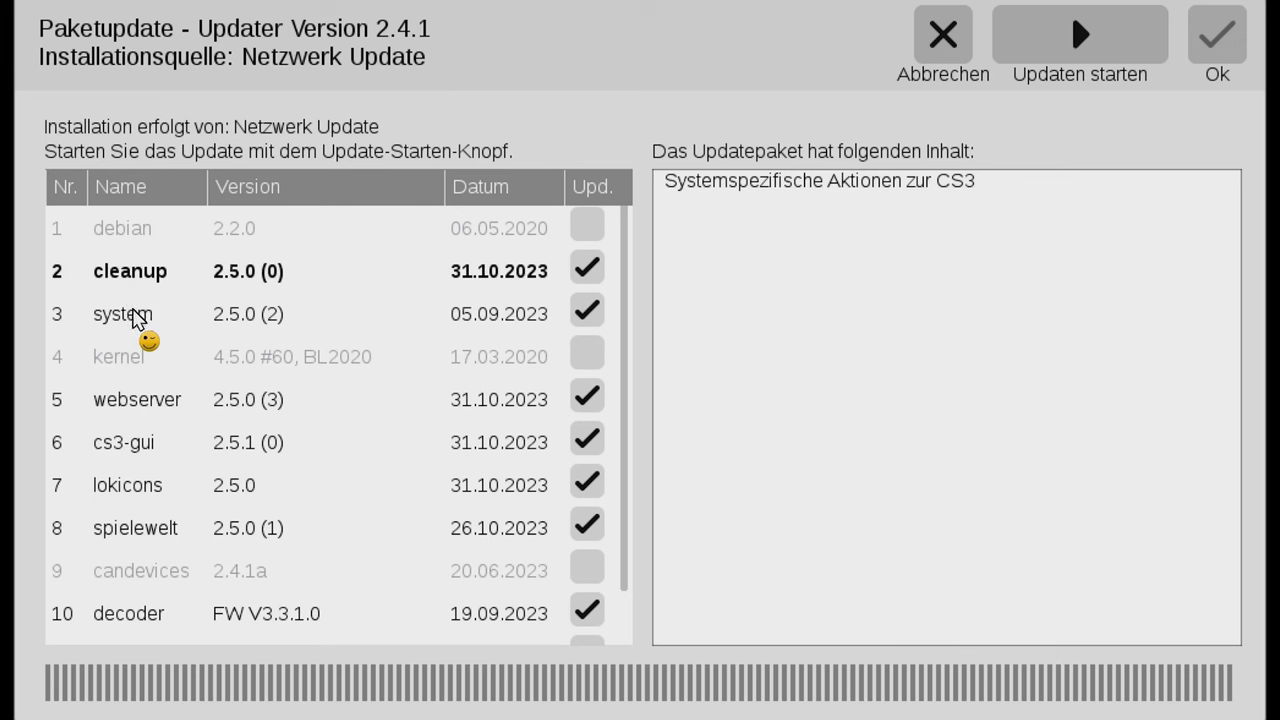
pyautogui.click(136, 318)
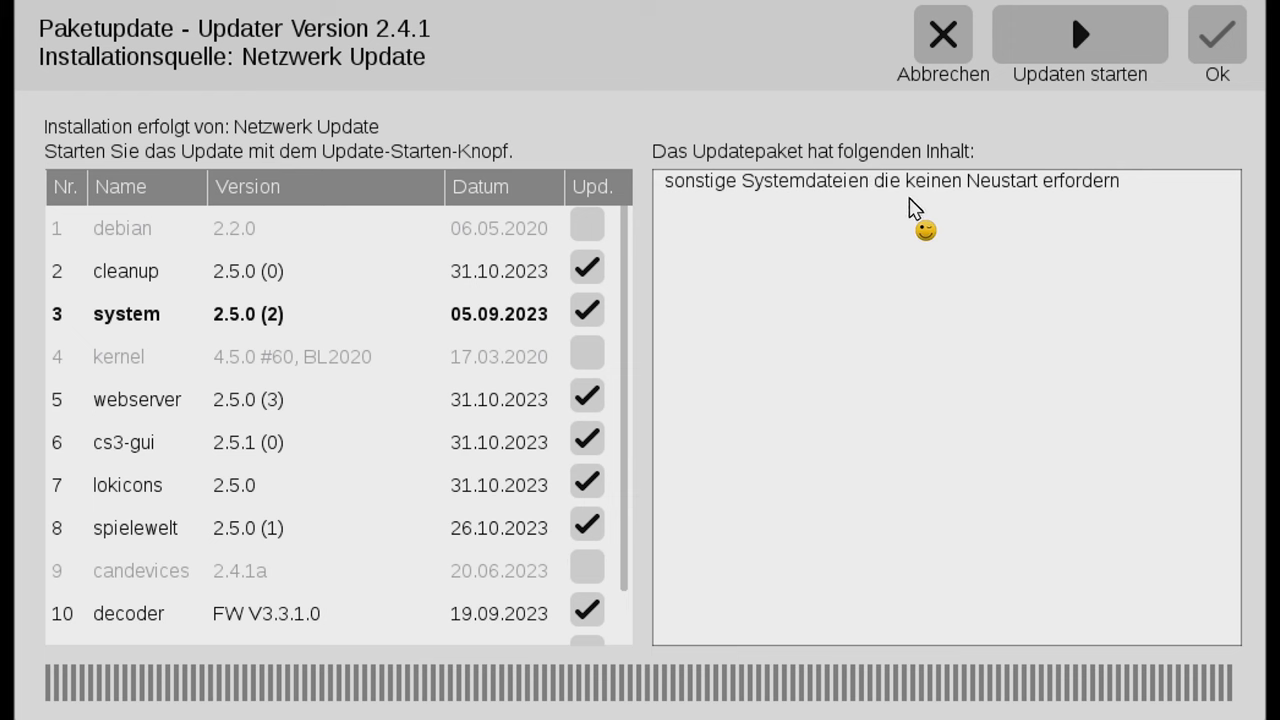
pyautogui.press('Down')
pyautogui.press('Down')
pyautogui.press('Down')
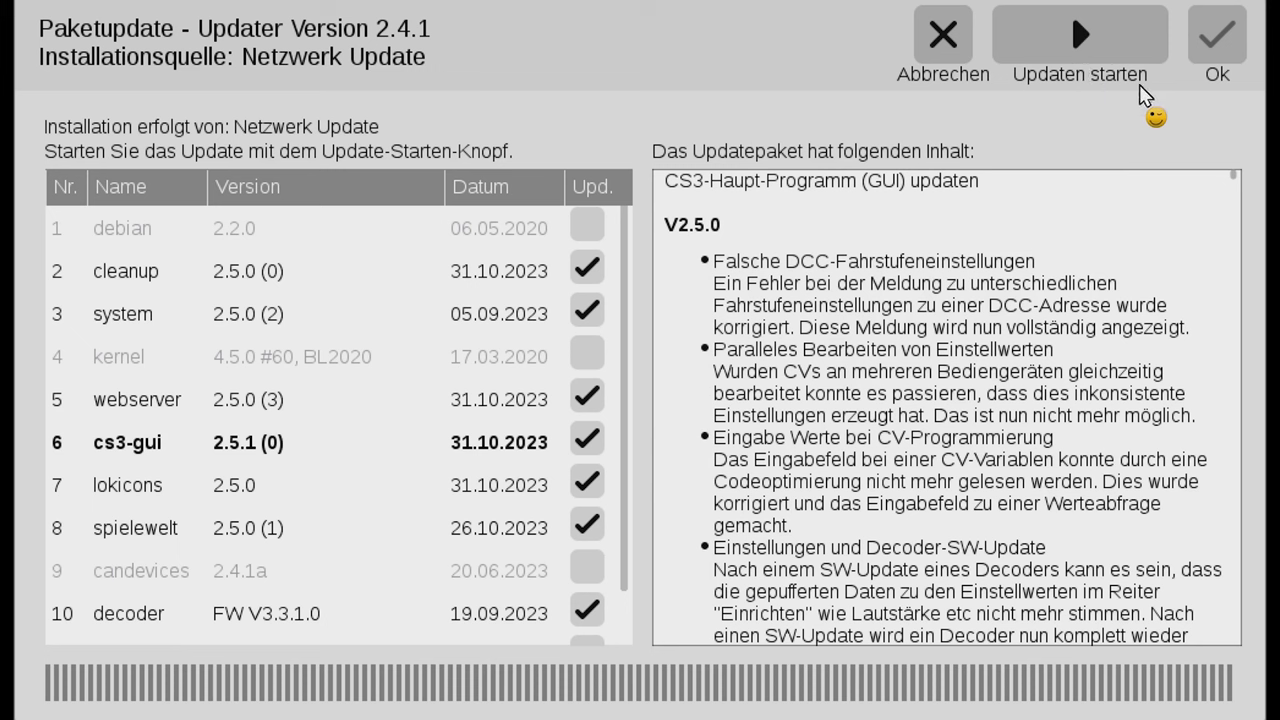
pyautogui.click(1083, 38)
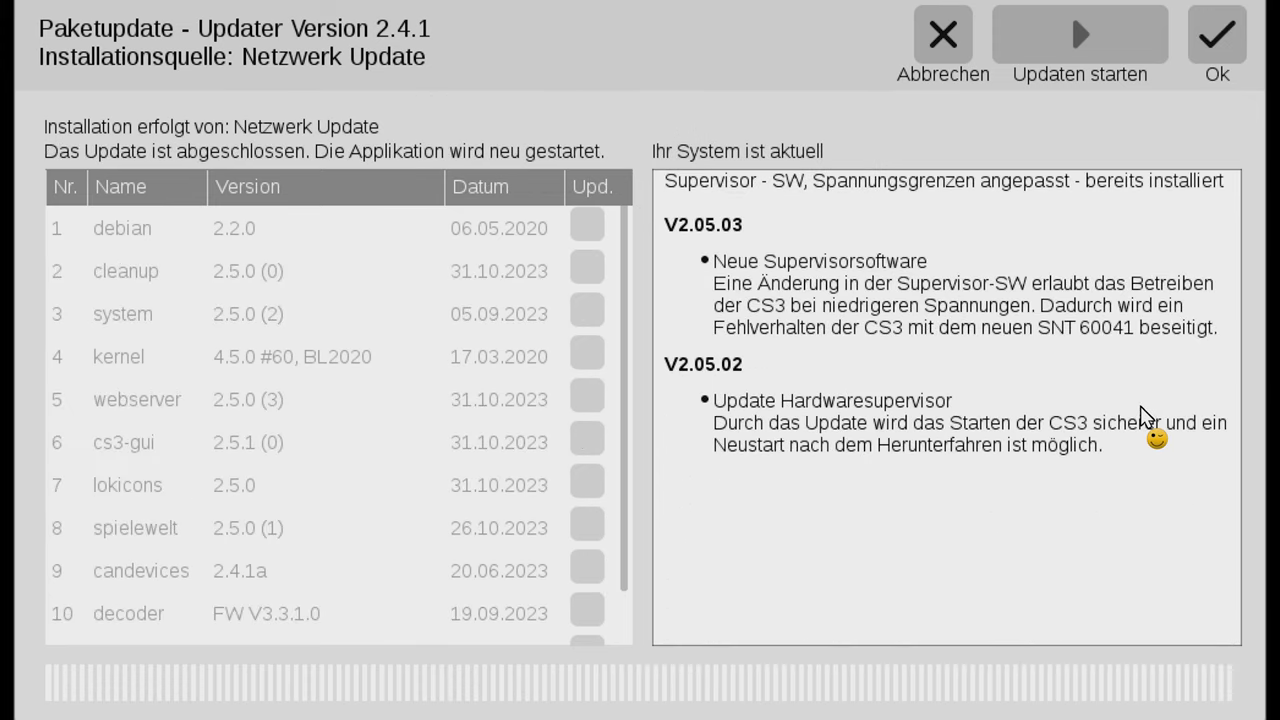
pyautogui.click(1227, 47)
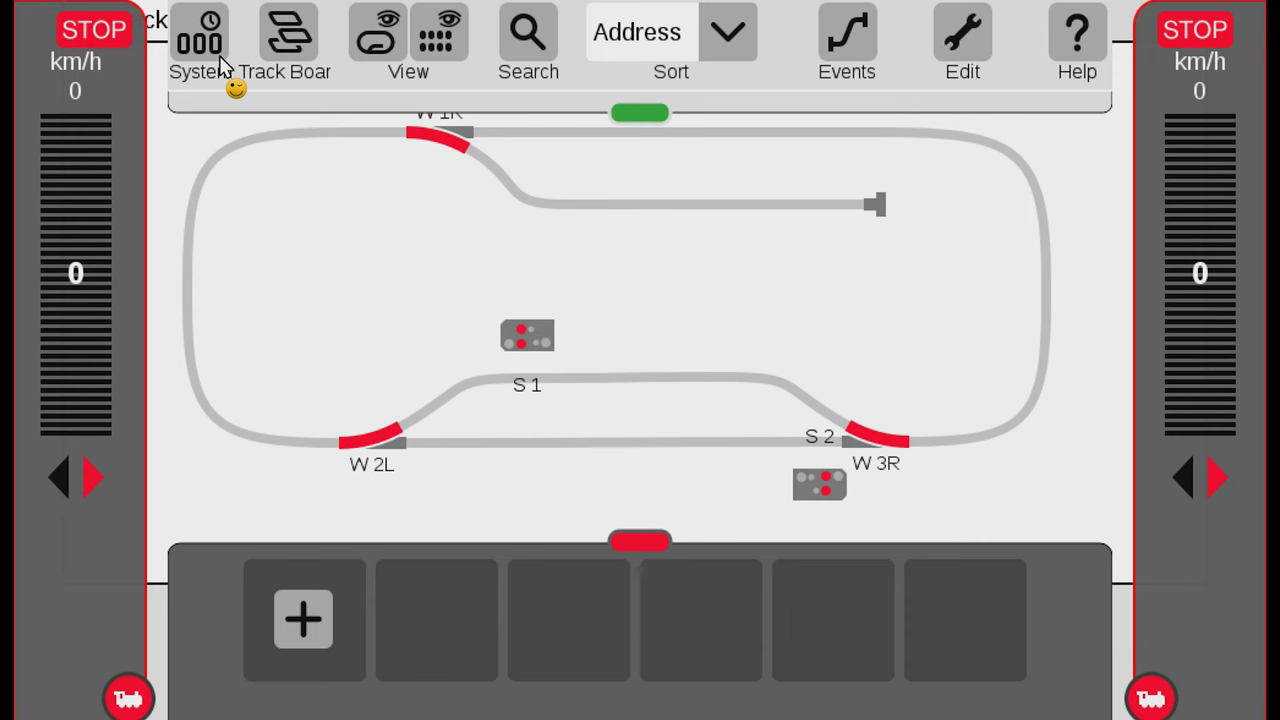
# - Examine the device and software information in the CS3's system settings to check the software version
pyautogui.click(223, 67)
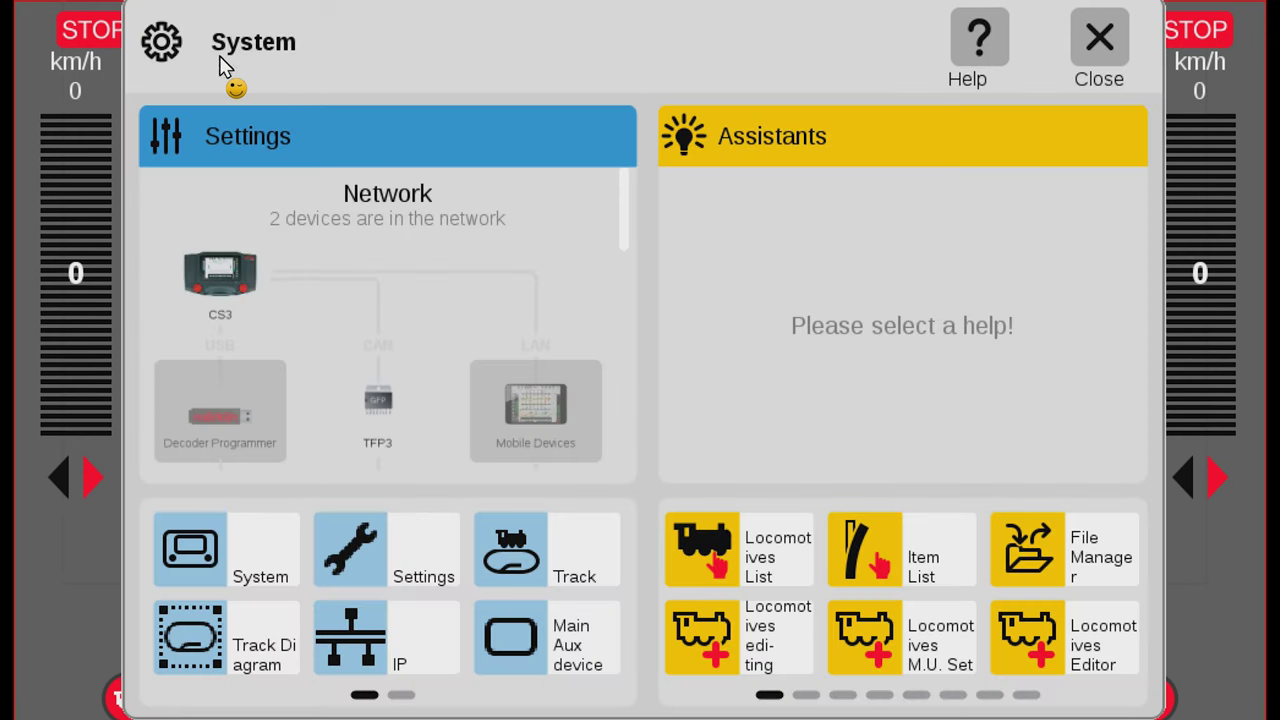
pyautogui.click(207, 570)
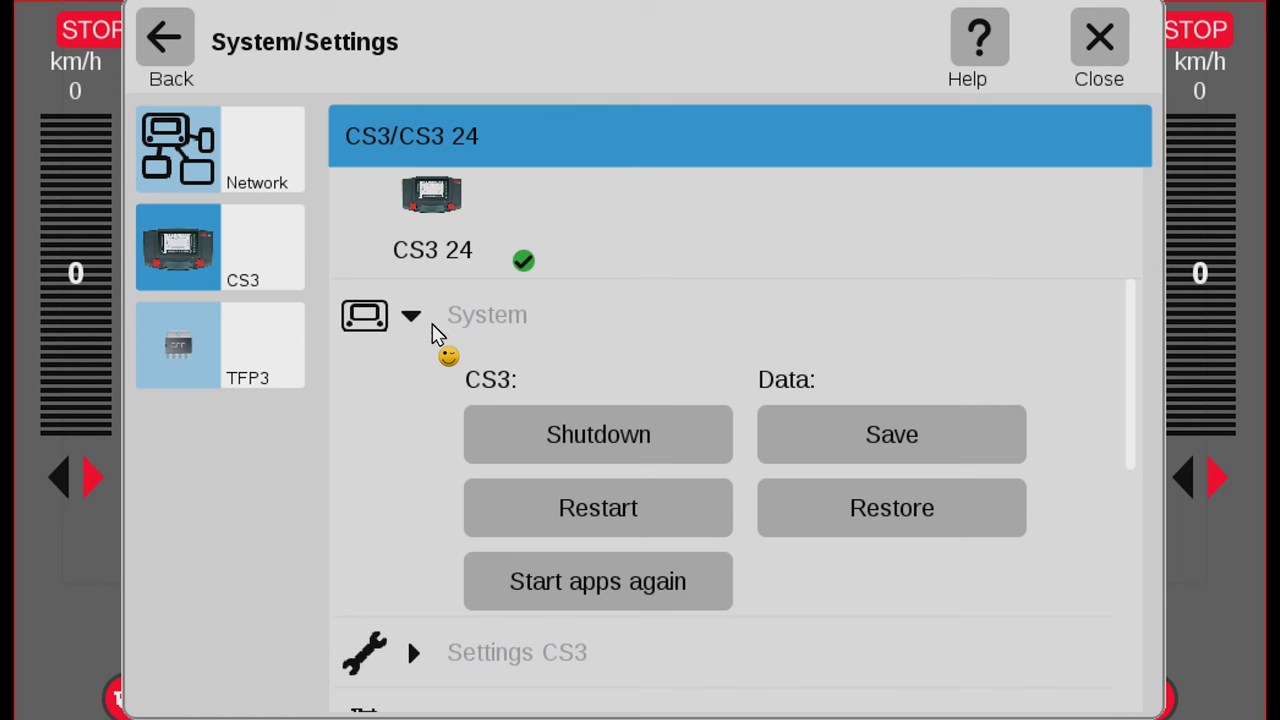
pyautogui.scroll(-3, 808, 449)
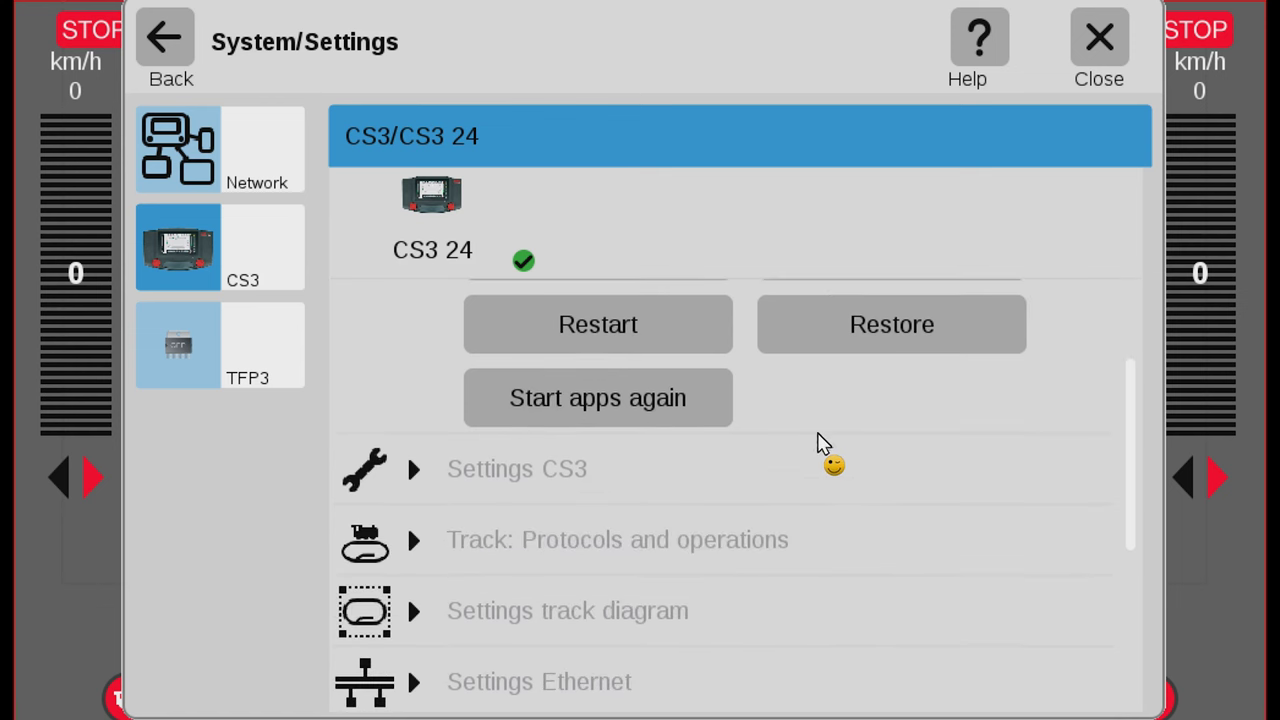
pyautogui.scroll(-5, 820, 445)
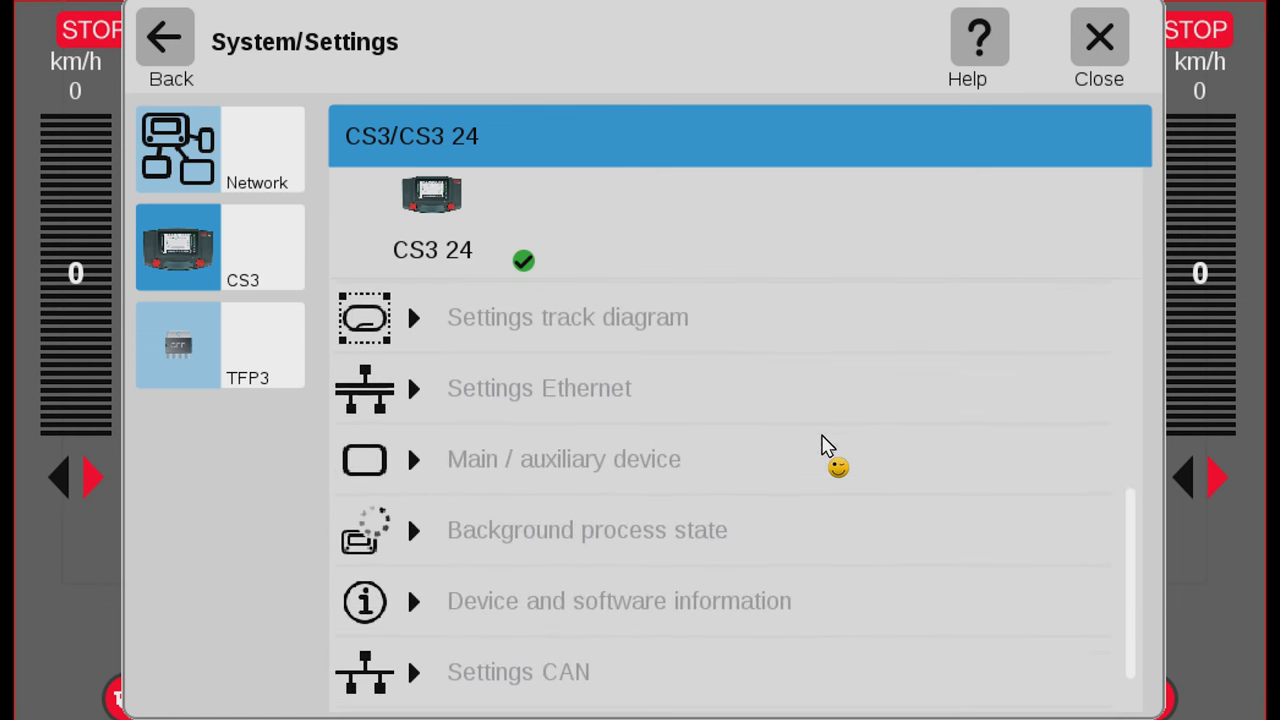
pyautogui.scroll(-1, 822, 440)
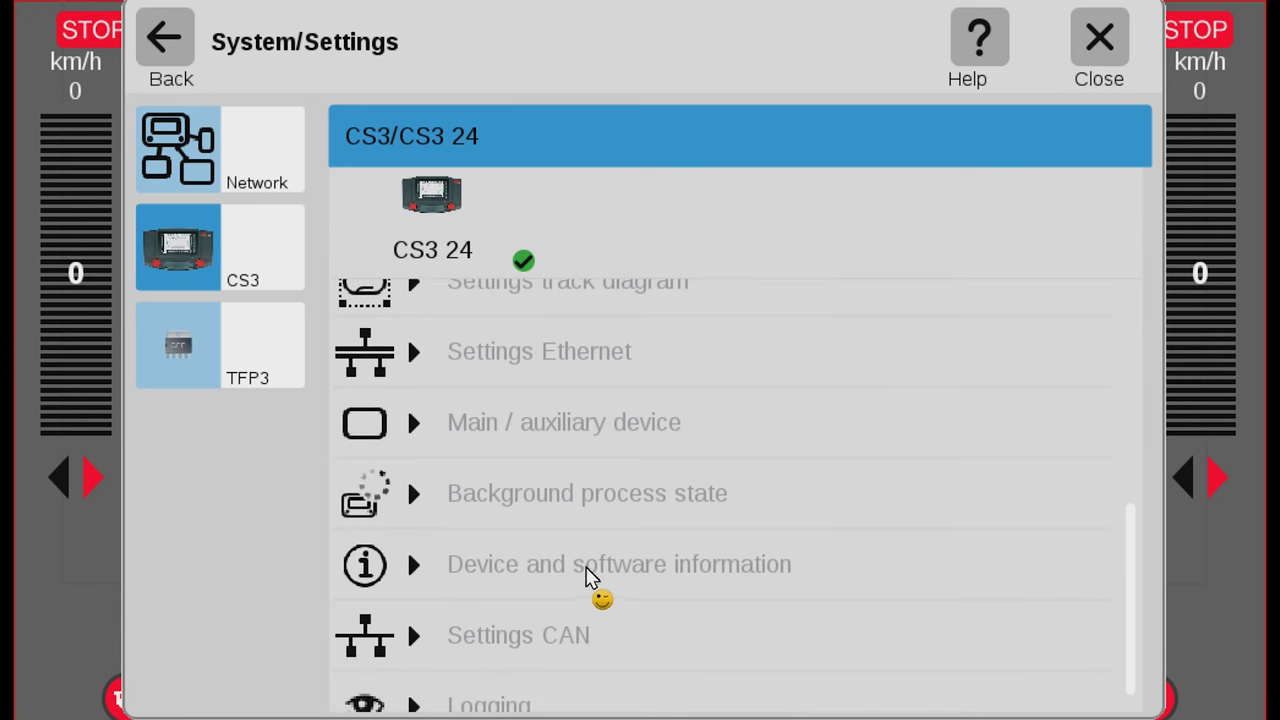
pyautogui.click(420, 577)
pyautogui.scroll(-4, 757, 488)
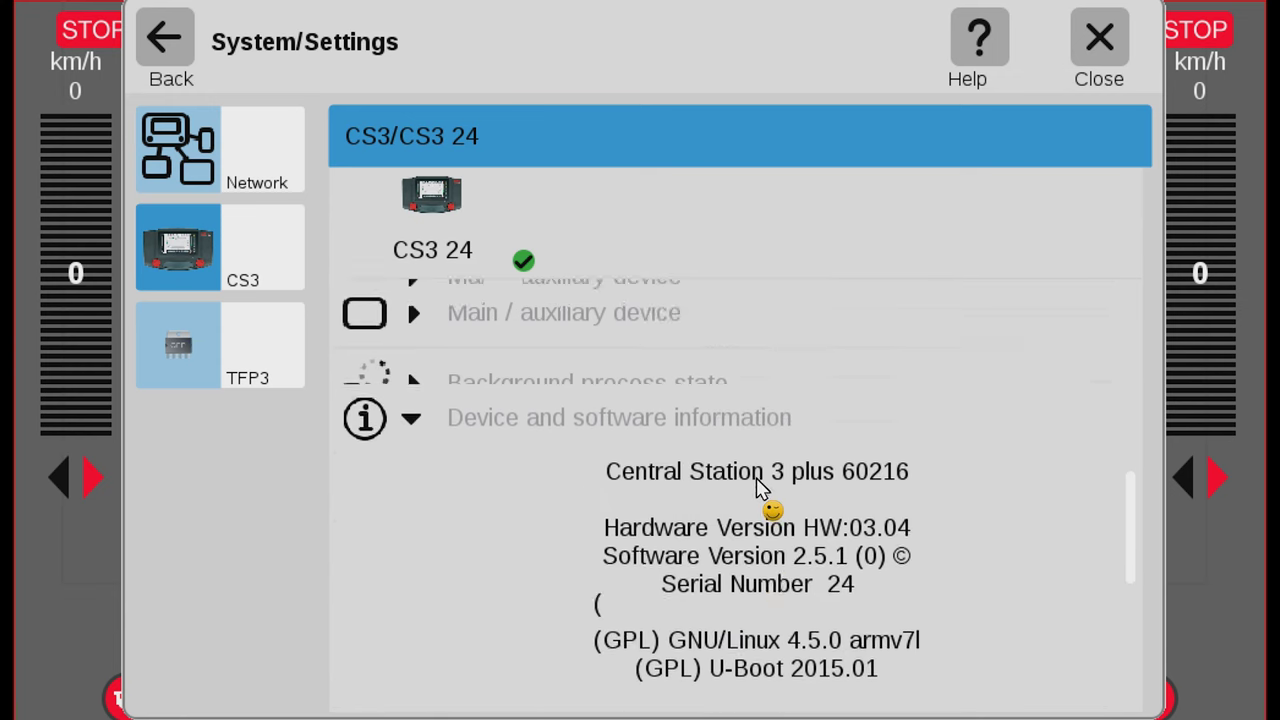
pyautogui.scroll(-1, 757, 488)
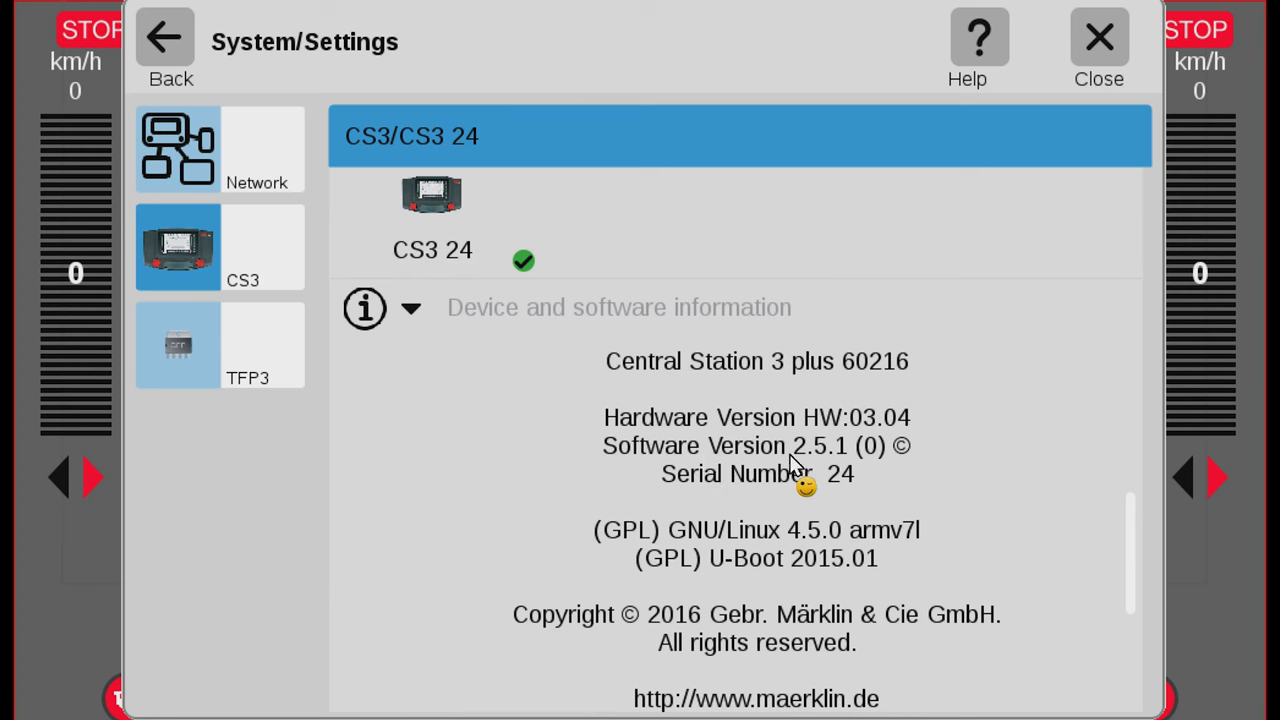
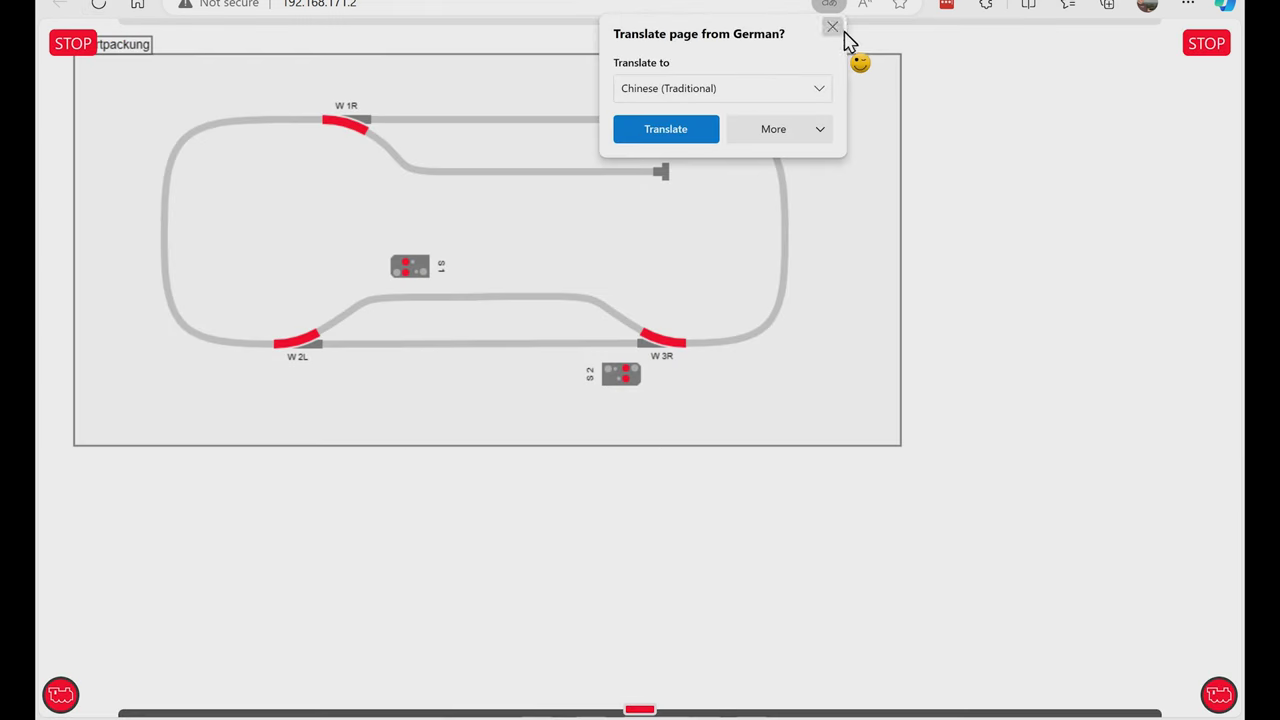
# - In the browser's CS3 web app, dismiss the translation offer and expand the article list, locomotive list and both locomotive control panels
pyautogui.click(834, 28)
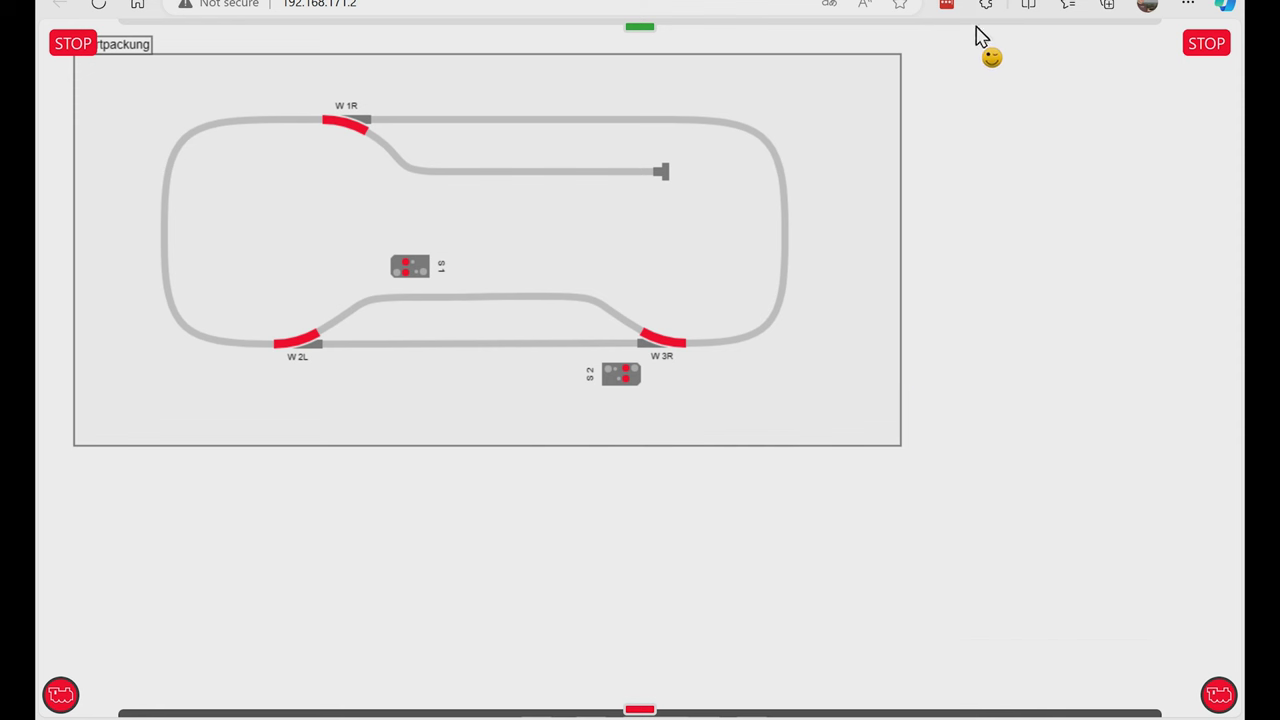
pyautogui.moveTo(638, 30); pyautogui.dragTo(657, 229)
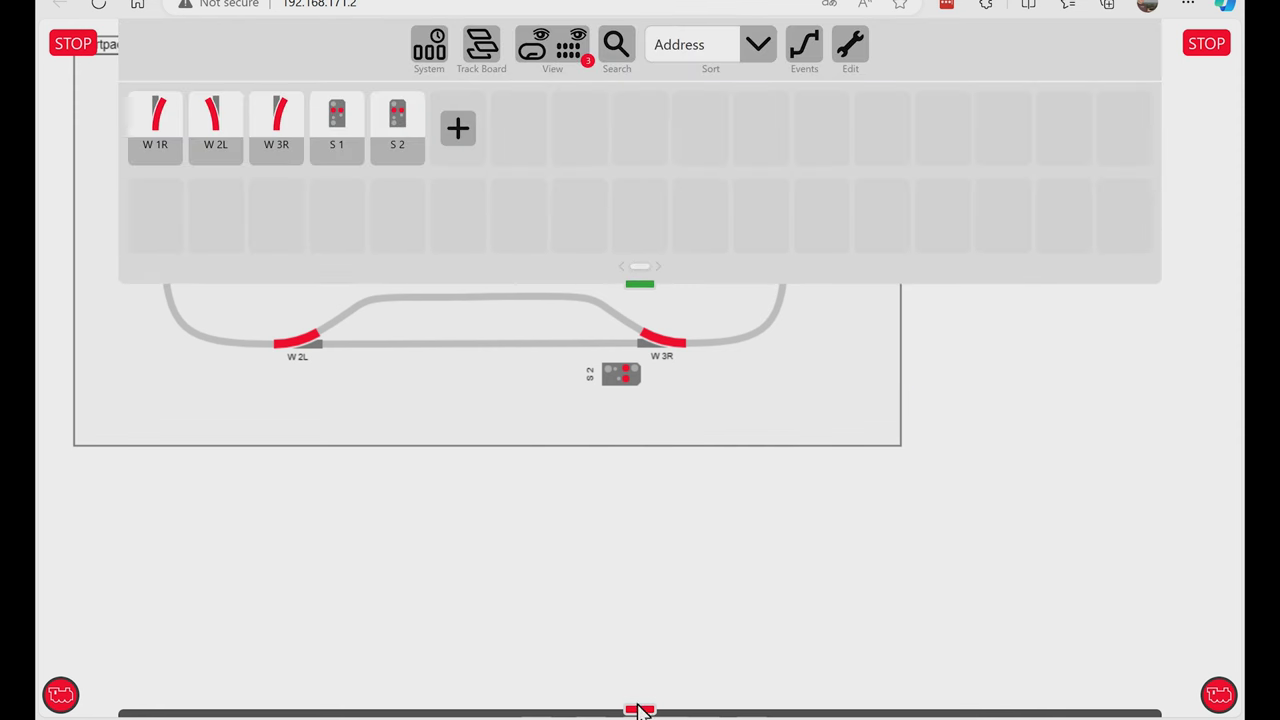
pyautogui.moveTo(645, 710); pyautogui.dragTo(677, 571)
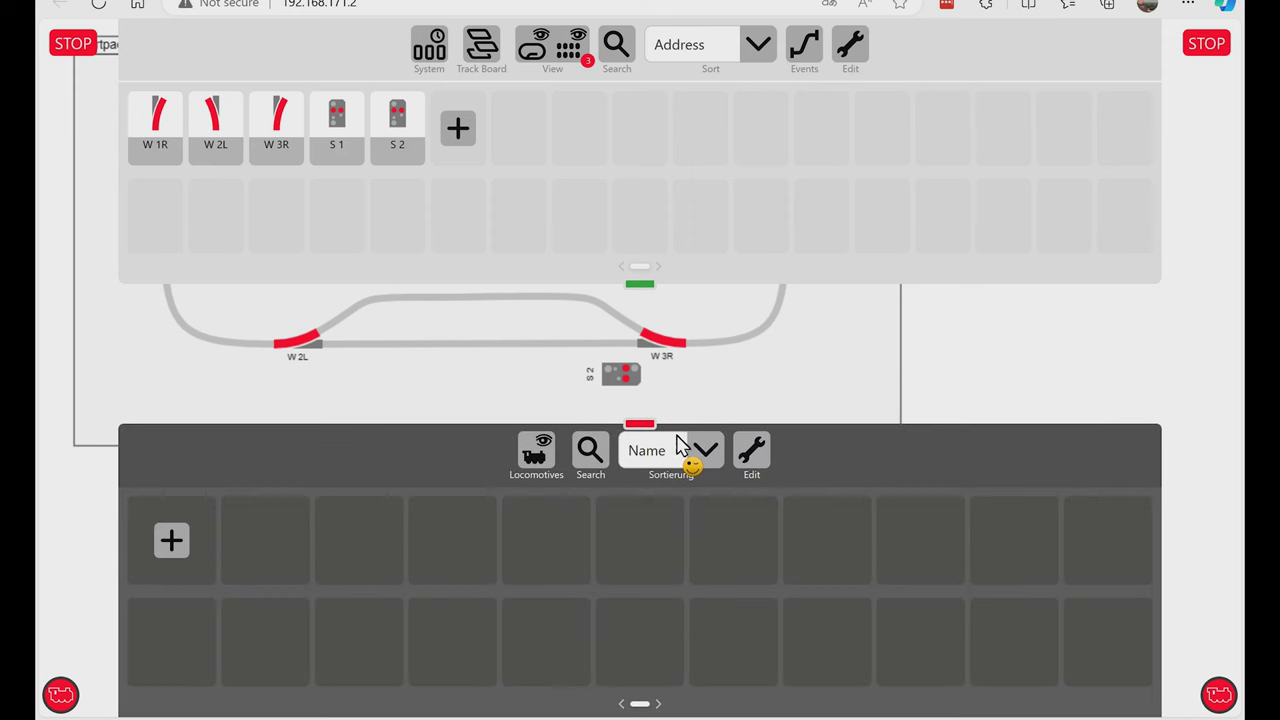
pyautogui.moveTo(657, 434); pyautogui.dragTo(728, 550)
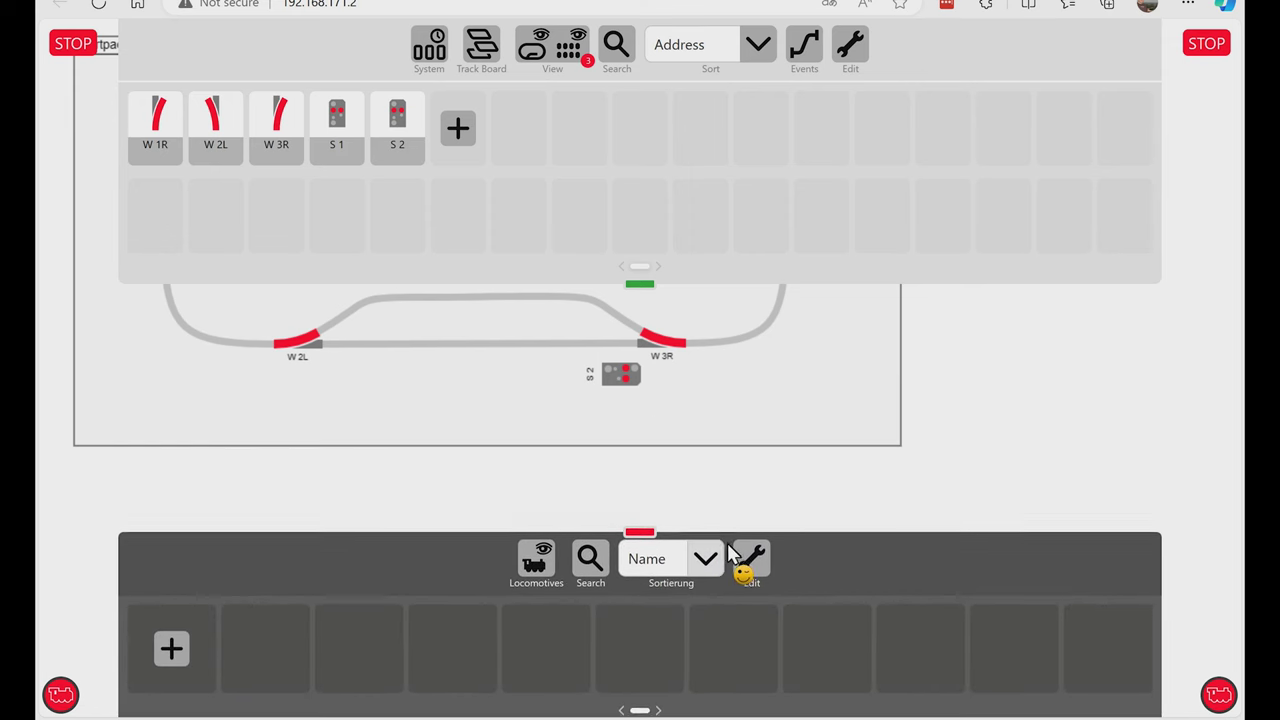
pyautogui.click(62, 694)
pyautogui.click(1222, 697)
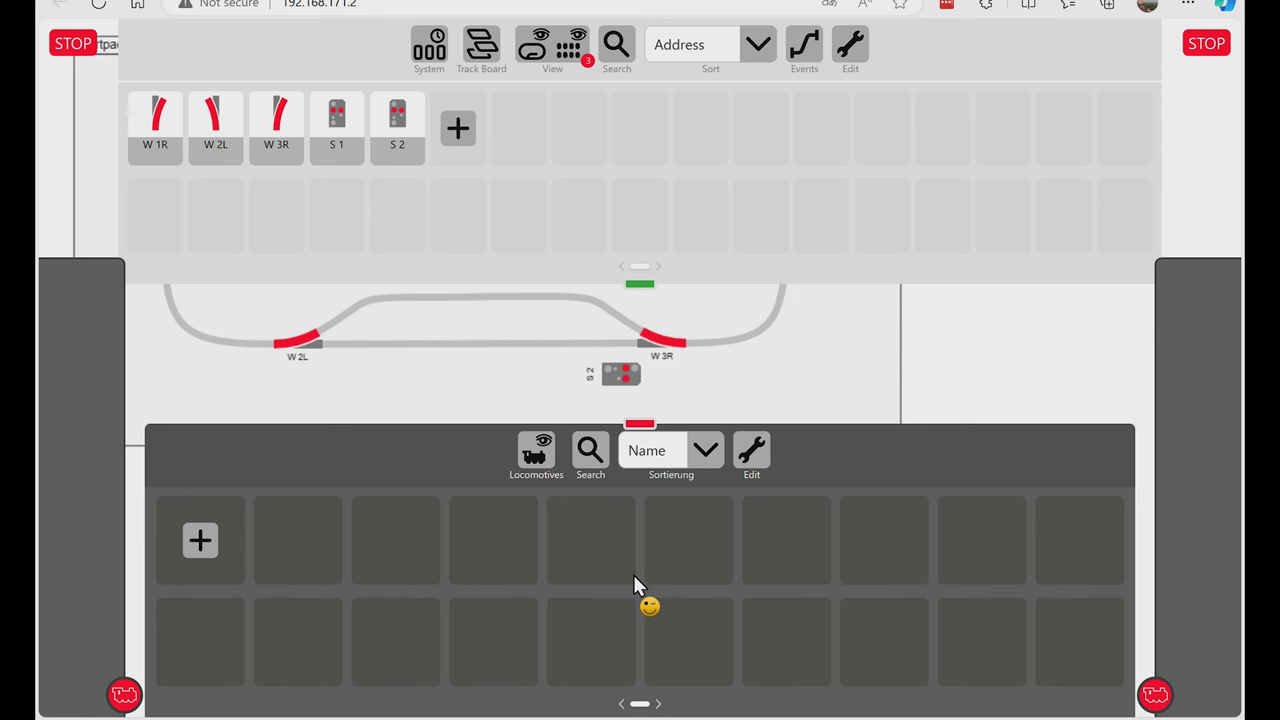
# - View the events list of the web app and close it again
pyautogui.click(820, 50)
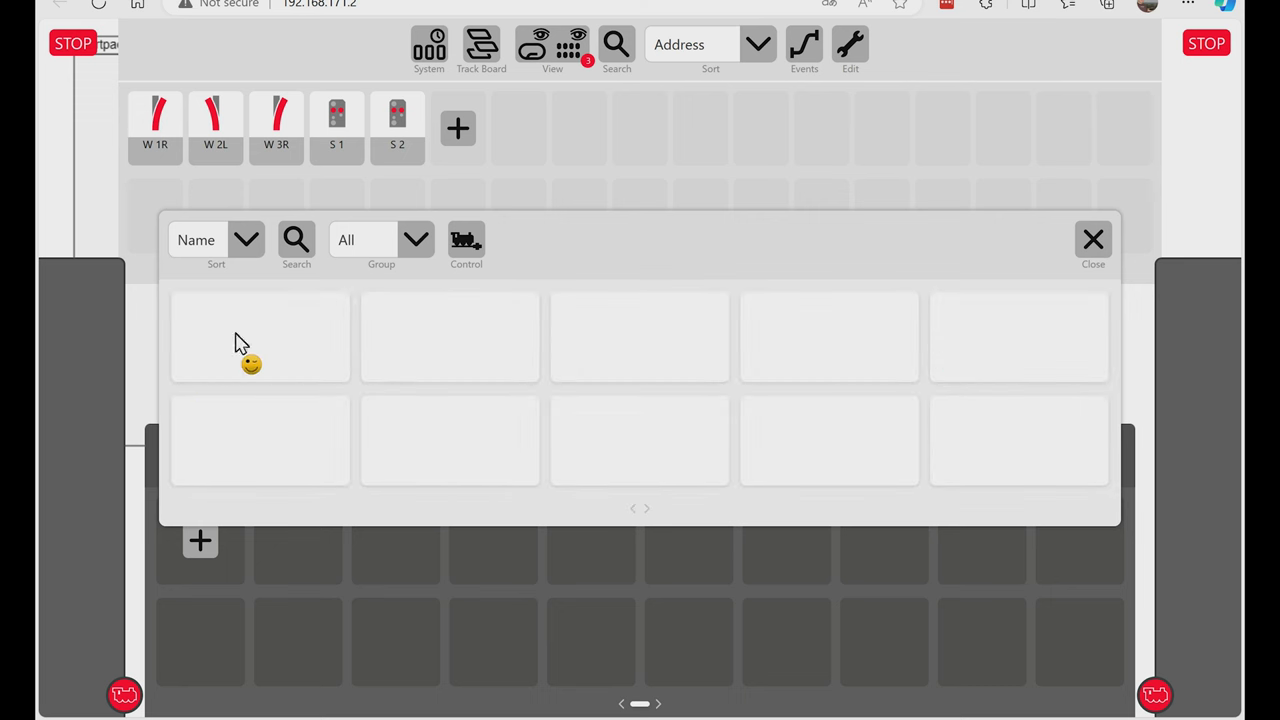
pyautogui.click(1093, 241)
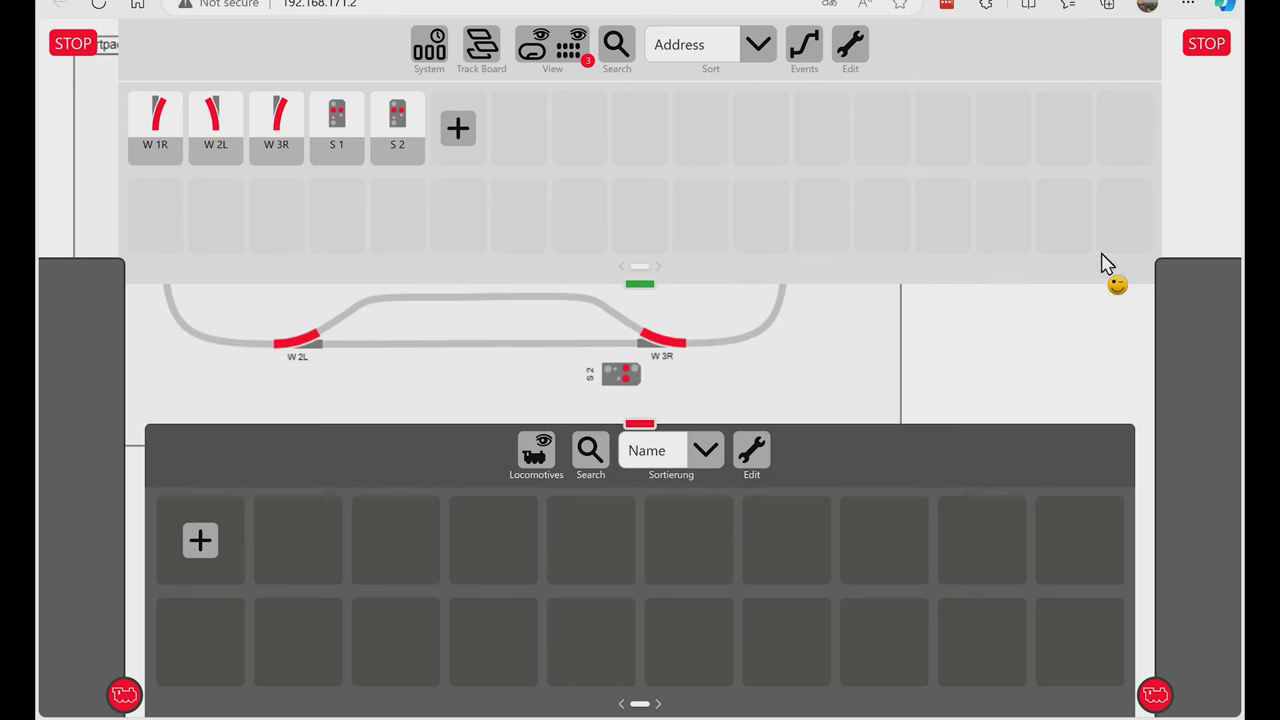
# - Inspect turnout W 1R's decoder settings from the article list editor, try to open its configuration, and close the editor
pyautogui.click(866, 56)
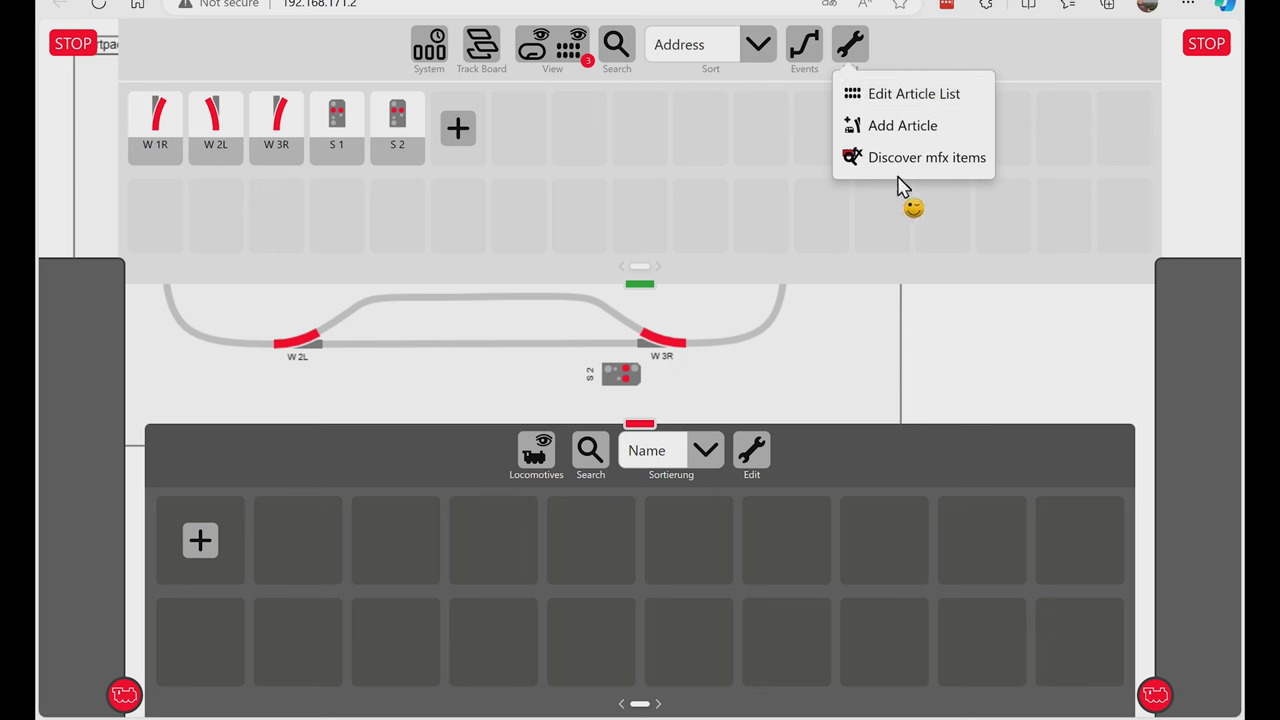
pyautogui.click(916, 94)
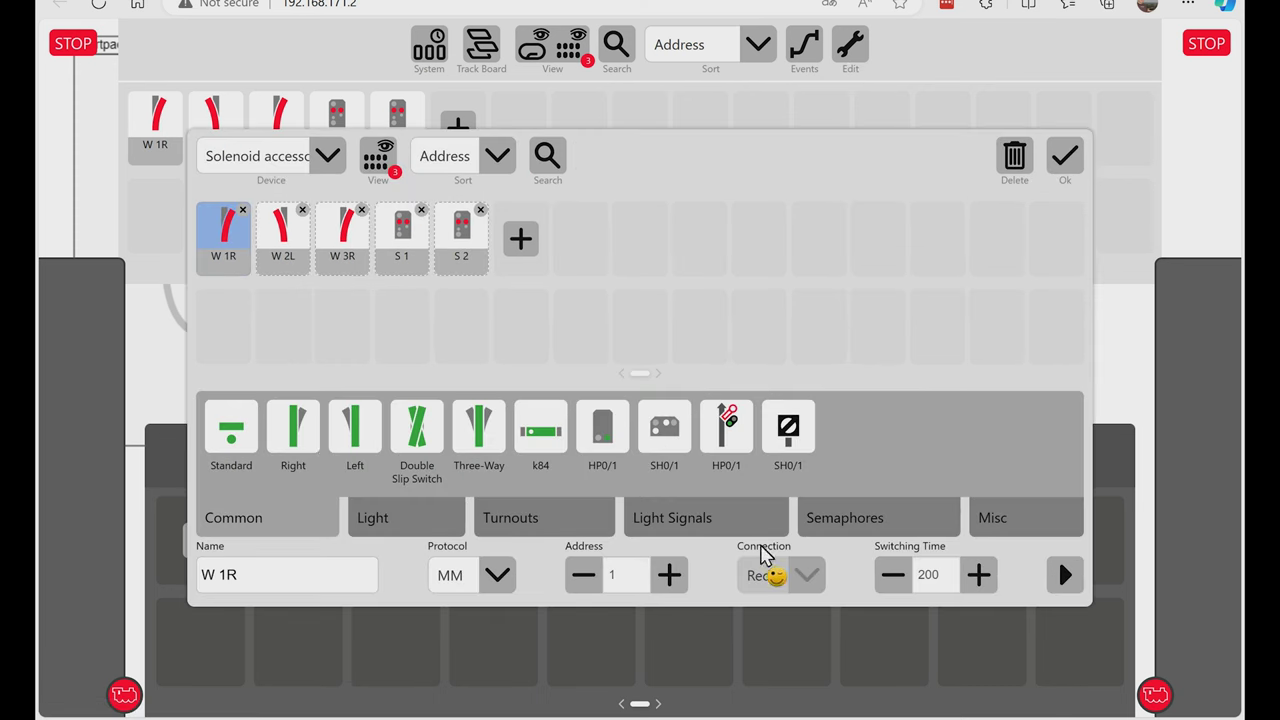
pyautogui.click(1070, 580)
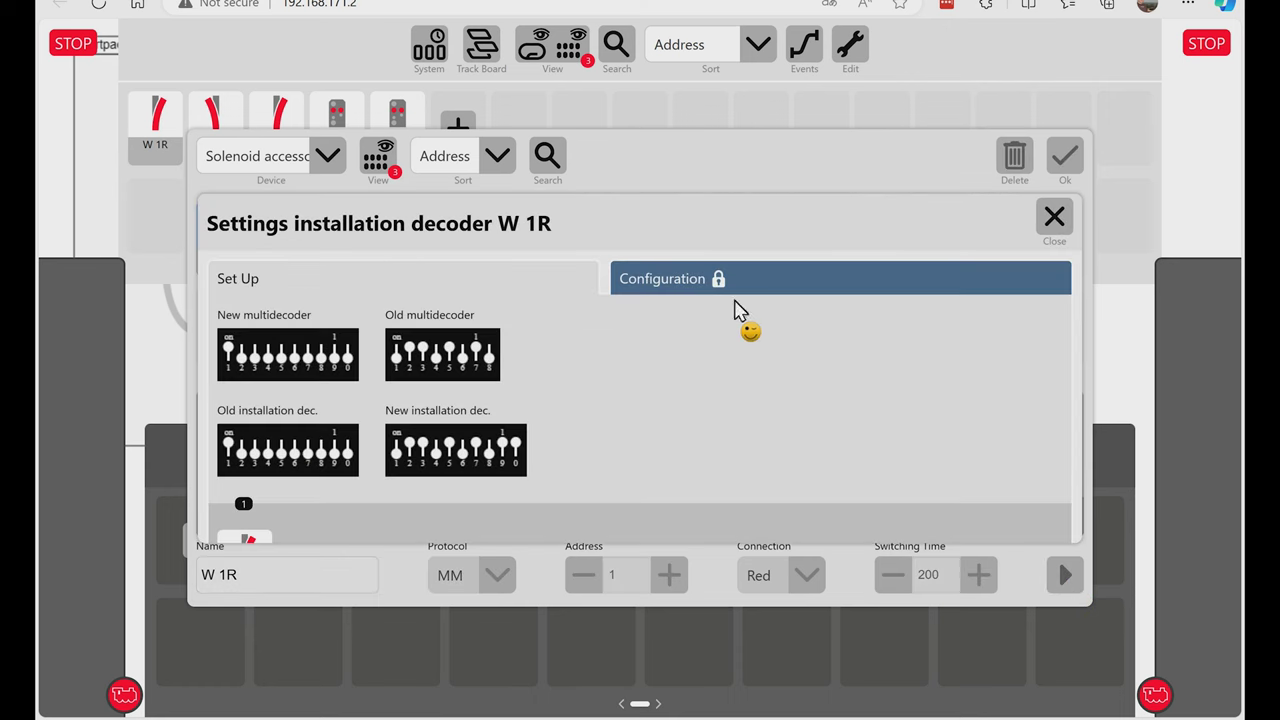
pyautogui.click(692, 282)
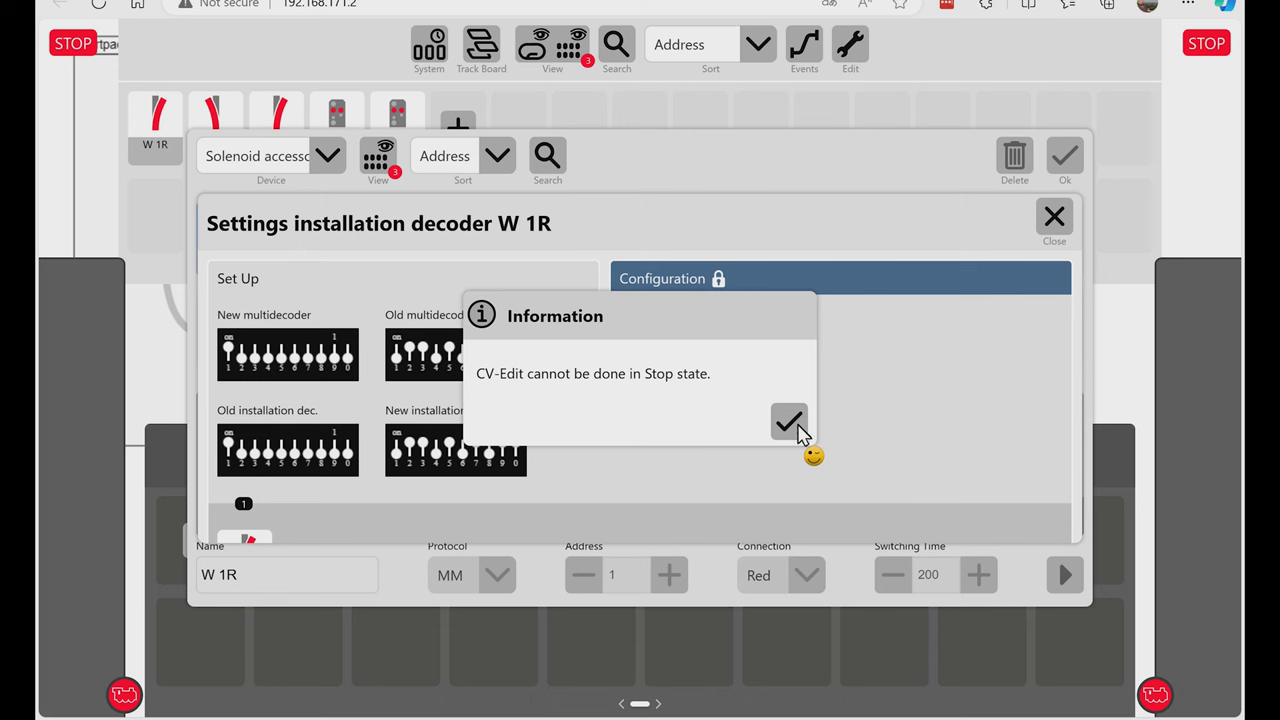
pyautogui.click(790, 422)
pyautogui.click(1056, 219)
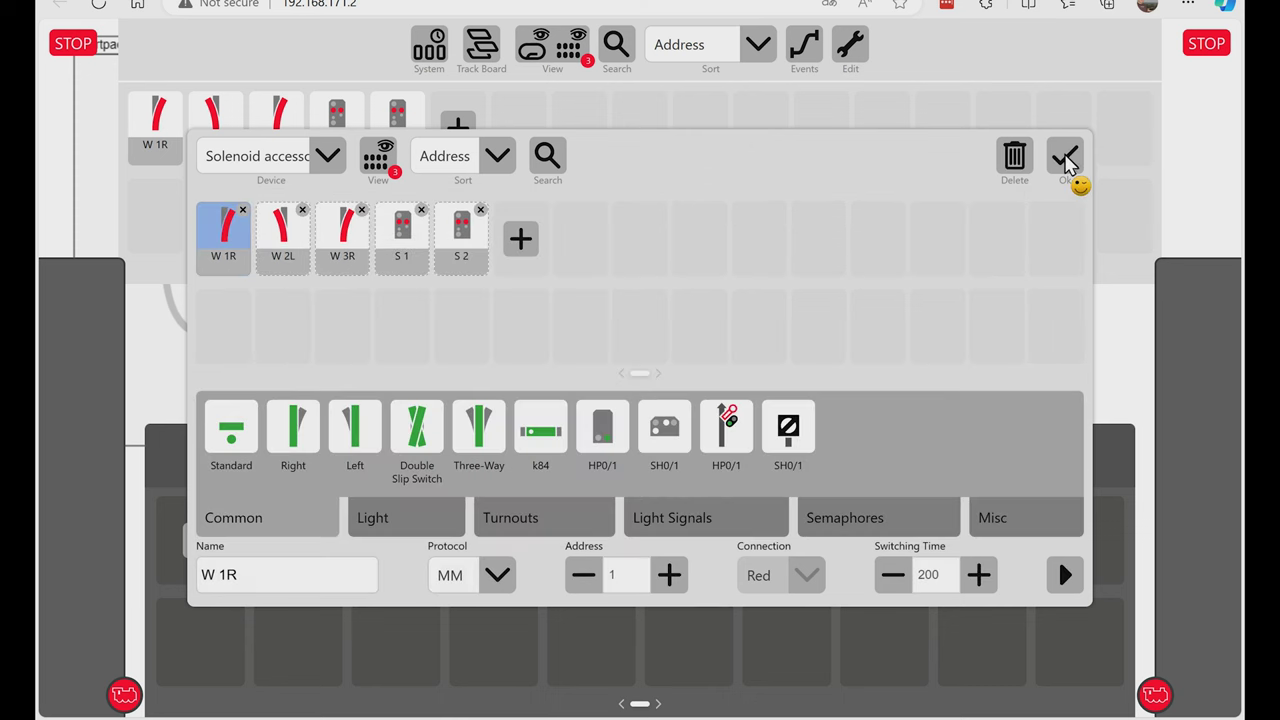
pyautogui.click(1066, 158)
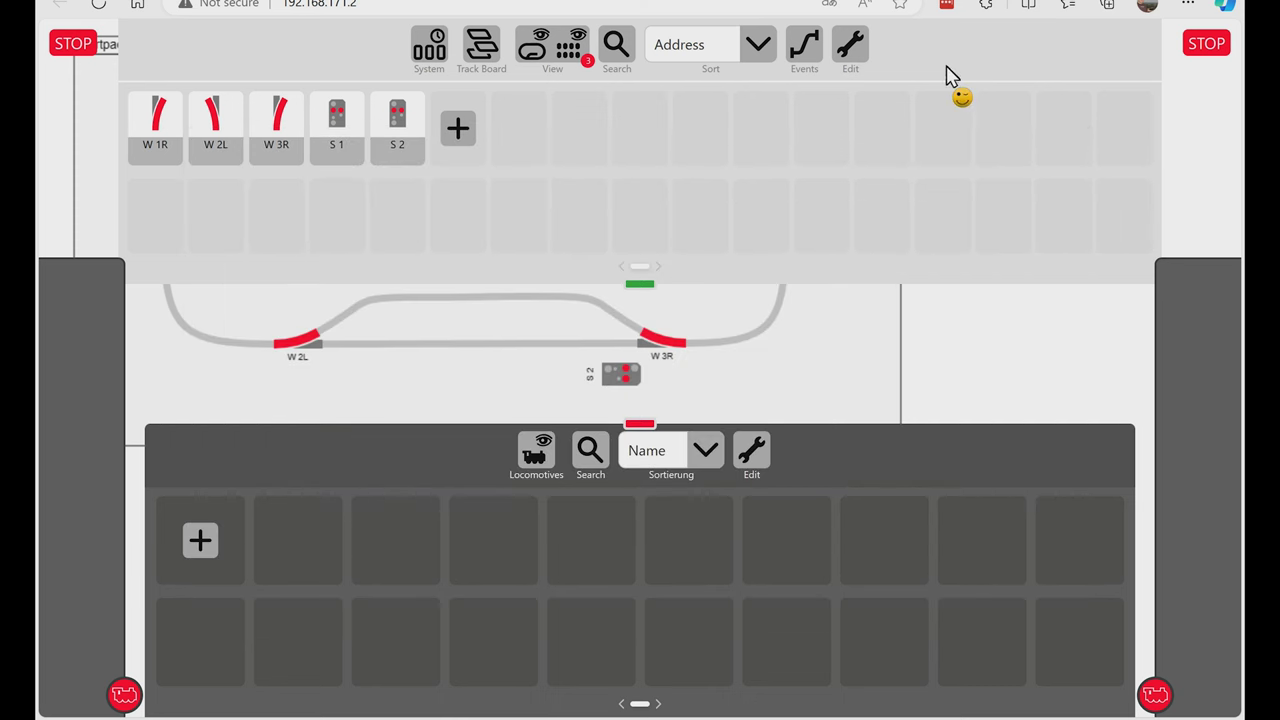
pyautogui.click(862, 56)
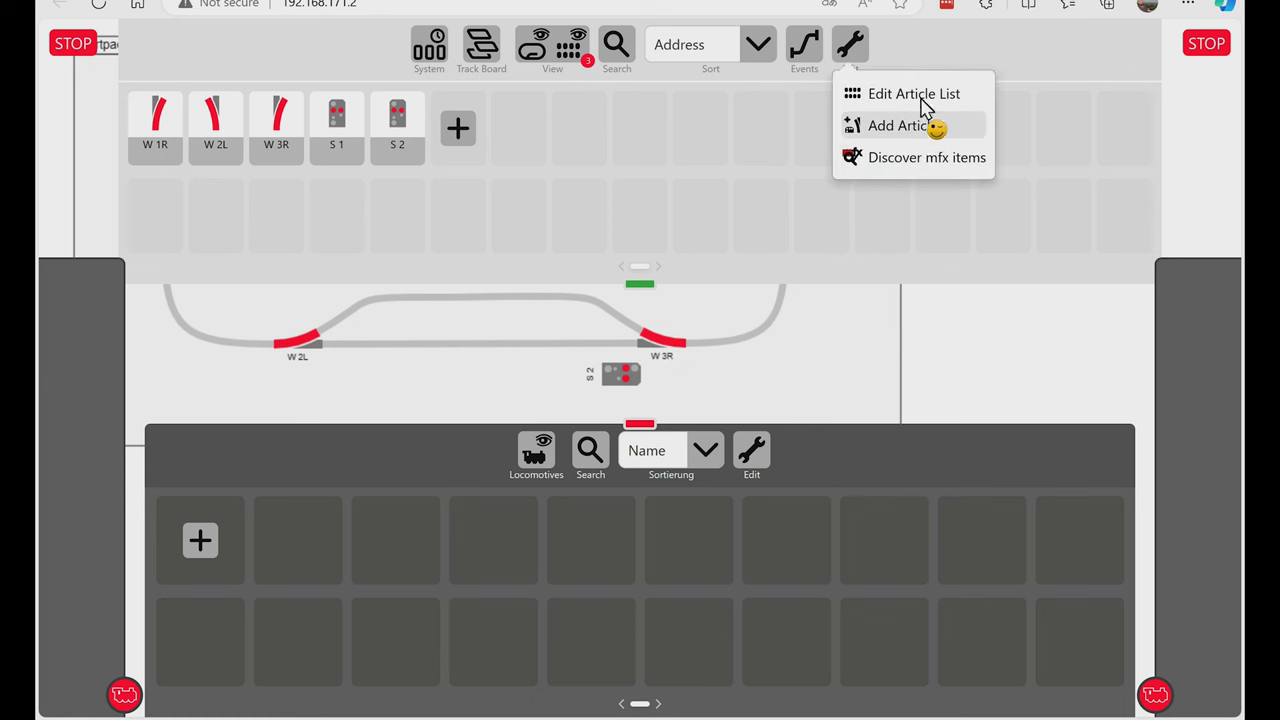
pyautogui.click(951, 57)
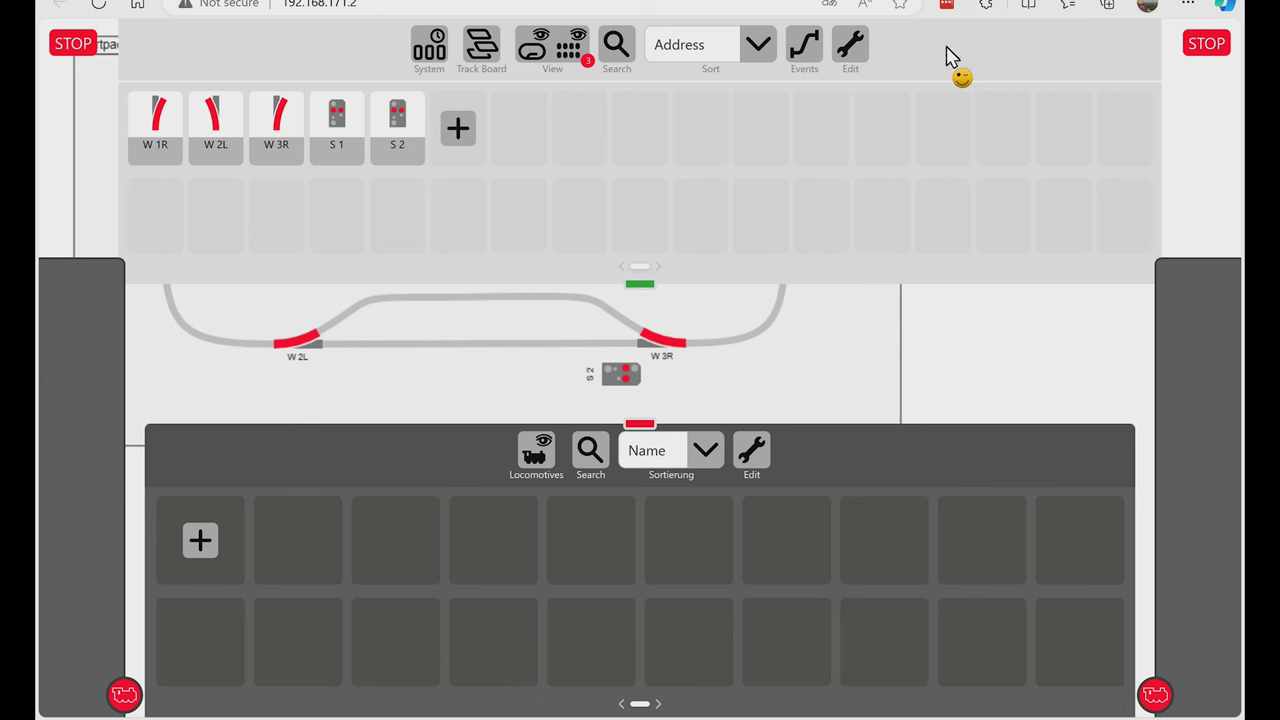
pyautogui.moveTo(646, 289); pyautogui.dragTo(660, 215)
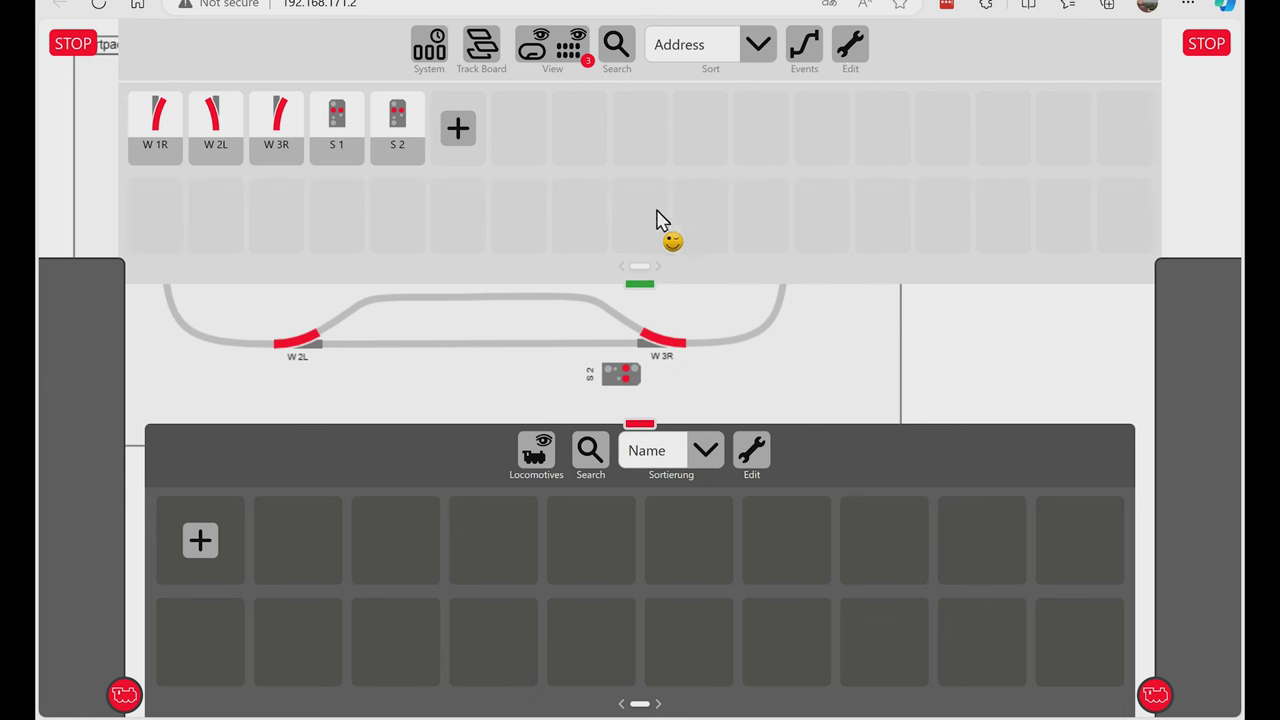
# - Collapse the article list, the locomotive list and both locomotive control panels around the track diagram
pyautogui.click(648, 282)
pyautogui.click(660, 426)
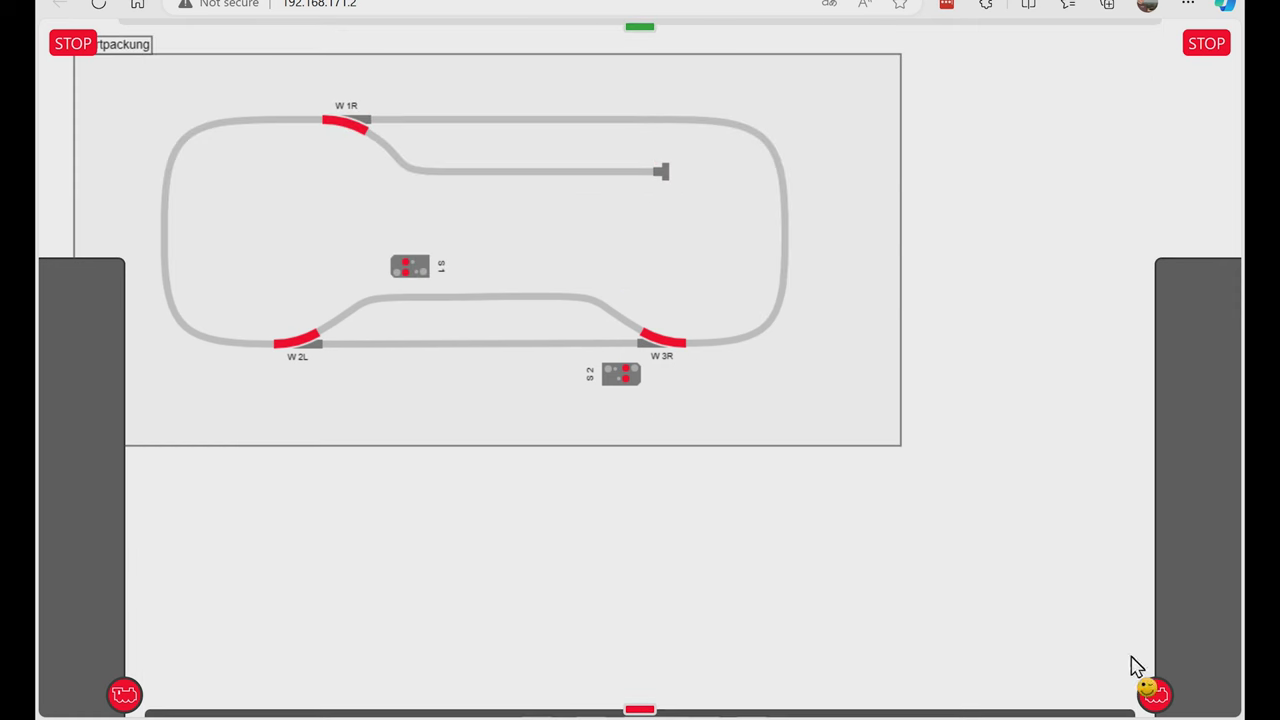
pyautogui.click(1155, 698)
pyautogui.click(132, 697)
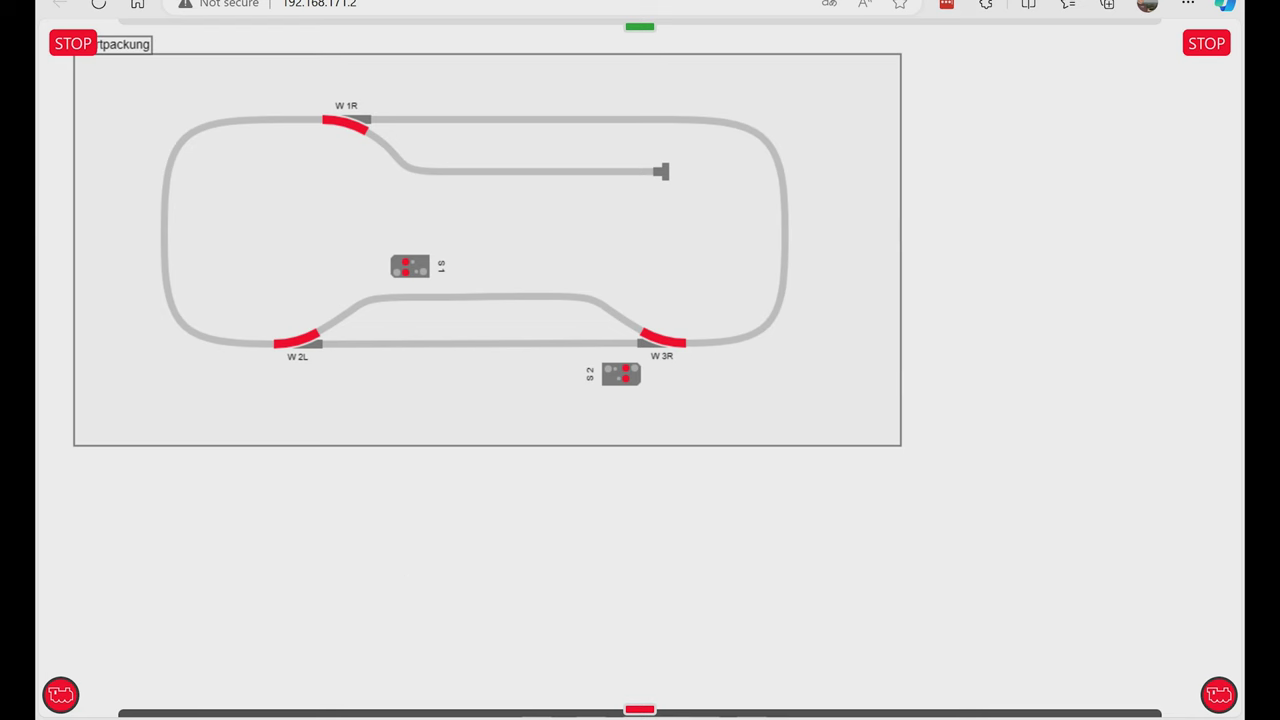
# - Zoom and pan the track diagram to show the whole Startpackung layout
pyautogui.scroll(1, 617, 289)
pyautogui.scroll(-5, 617, 289)
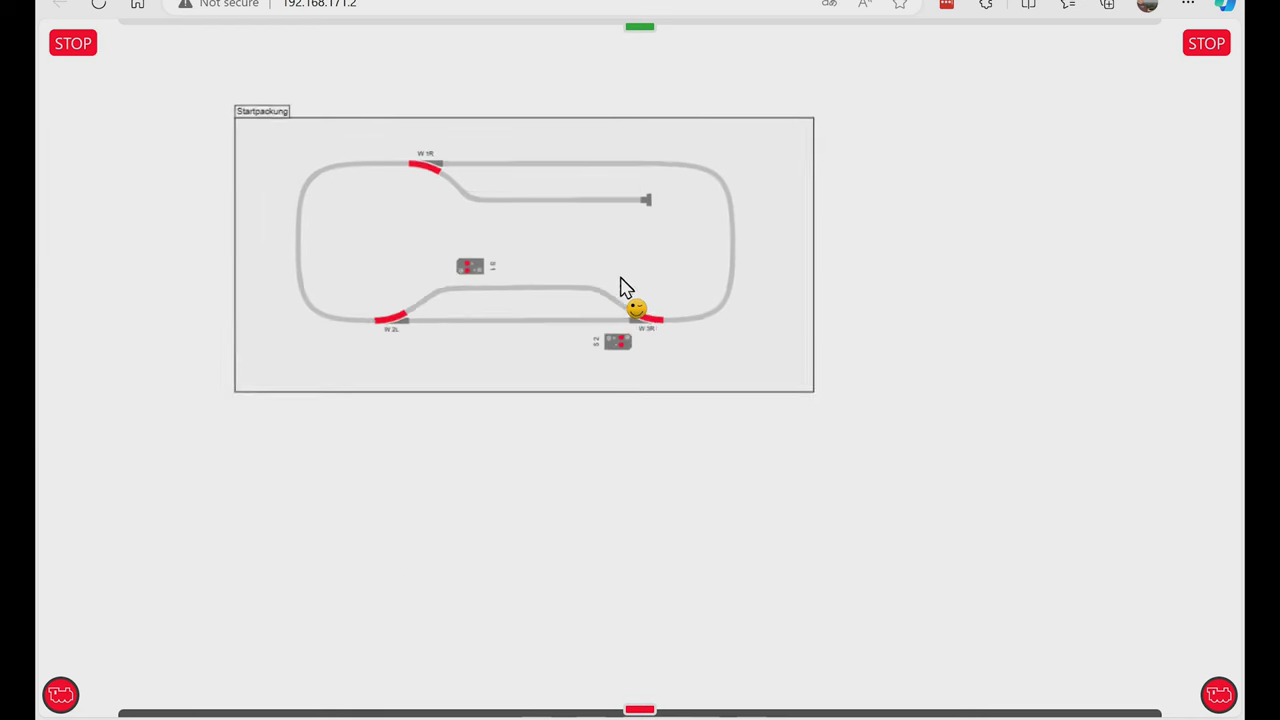
pyautogui.moveTo(560, 247); pyautogui.dragTo(643, 250)
pyautogui.scroll(4, 630, 235)
pyautogui.scroll(-2, 612, 225)
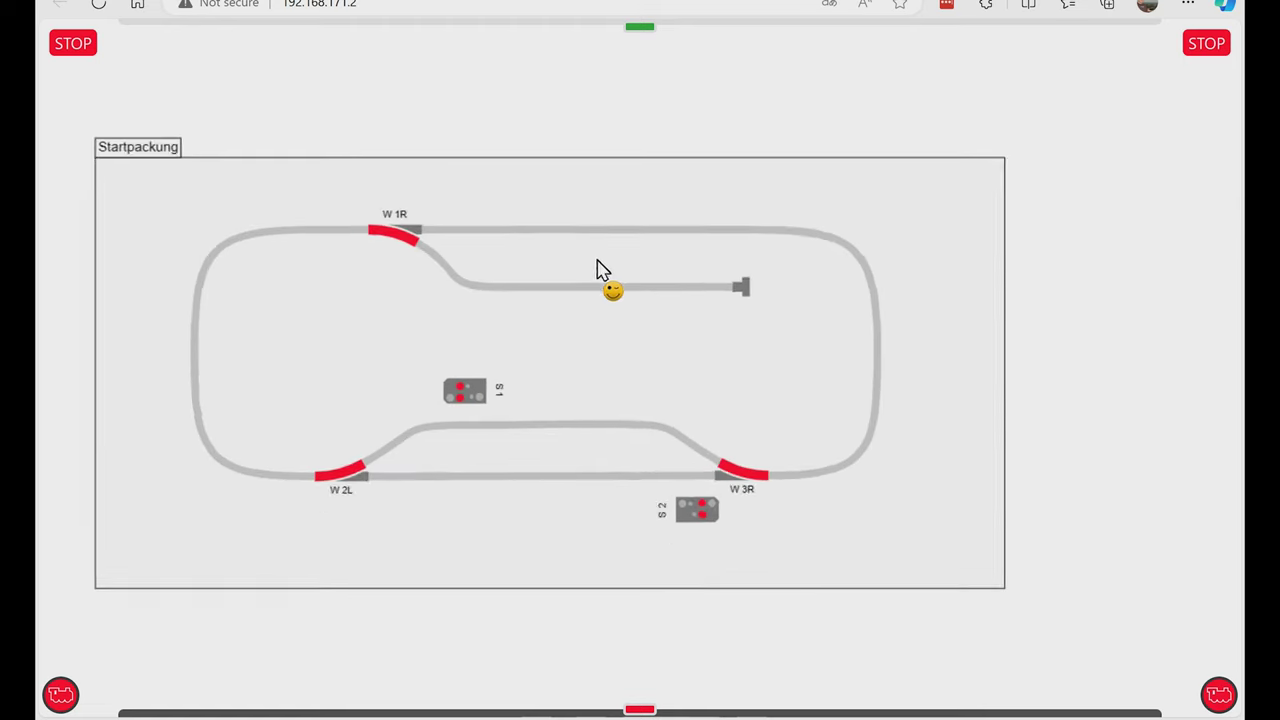
pyautogui.moveTo(576, 355); pyautogui.dragTo(651, 297)
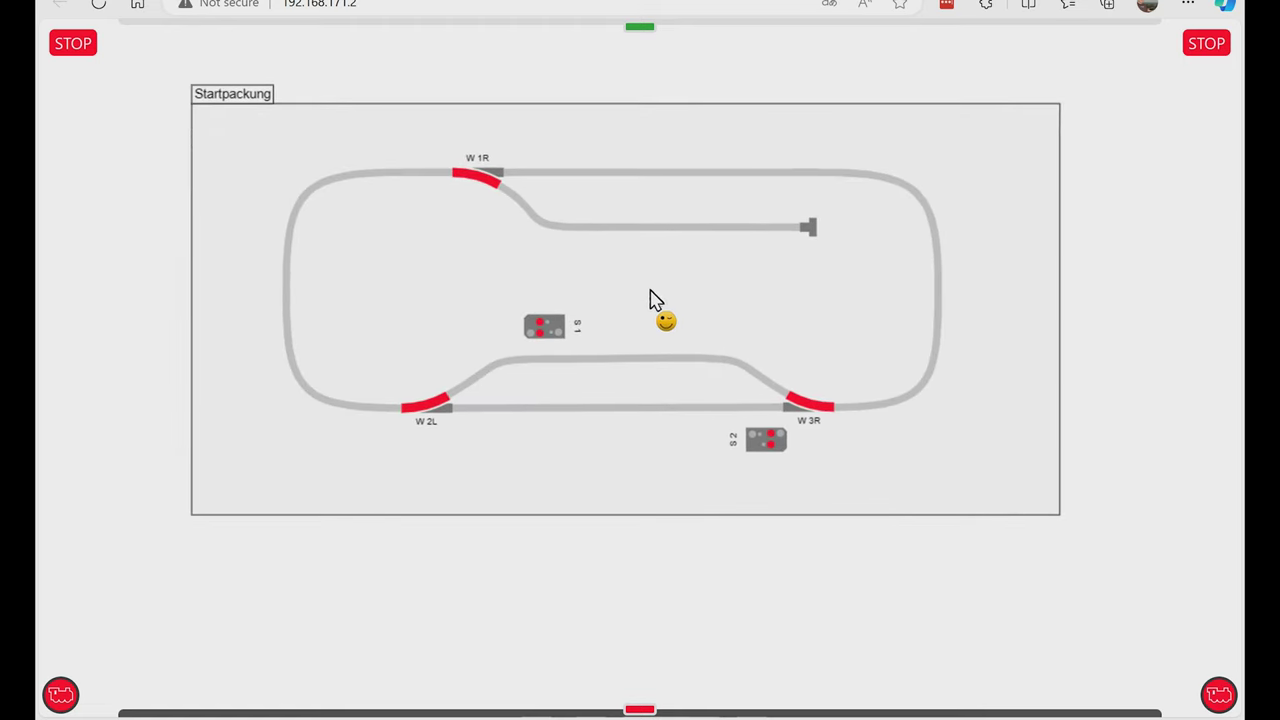
# - Expand the article list and look through the setting categories in the CS3's system settings
pyautogui.click(646, 36)
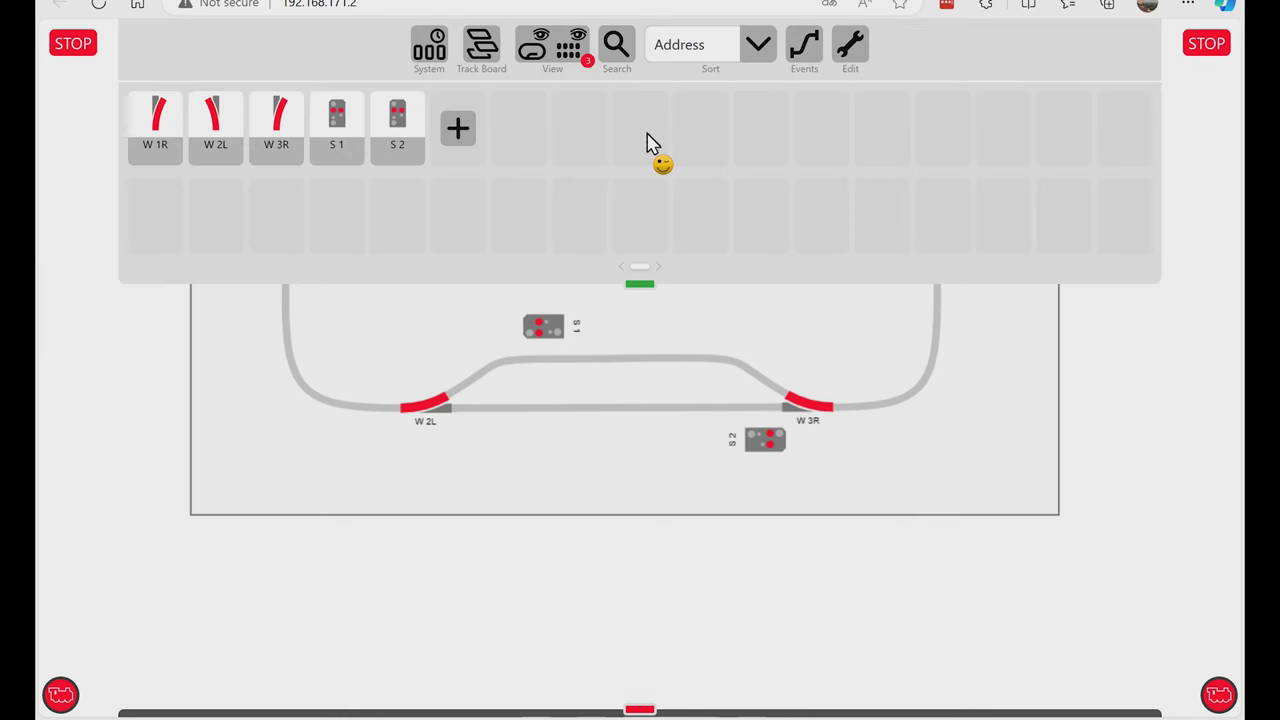
pyautogui.click(432, 48)
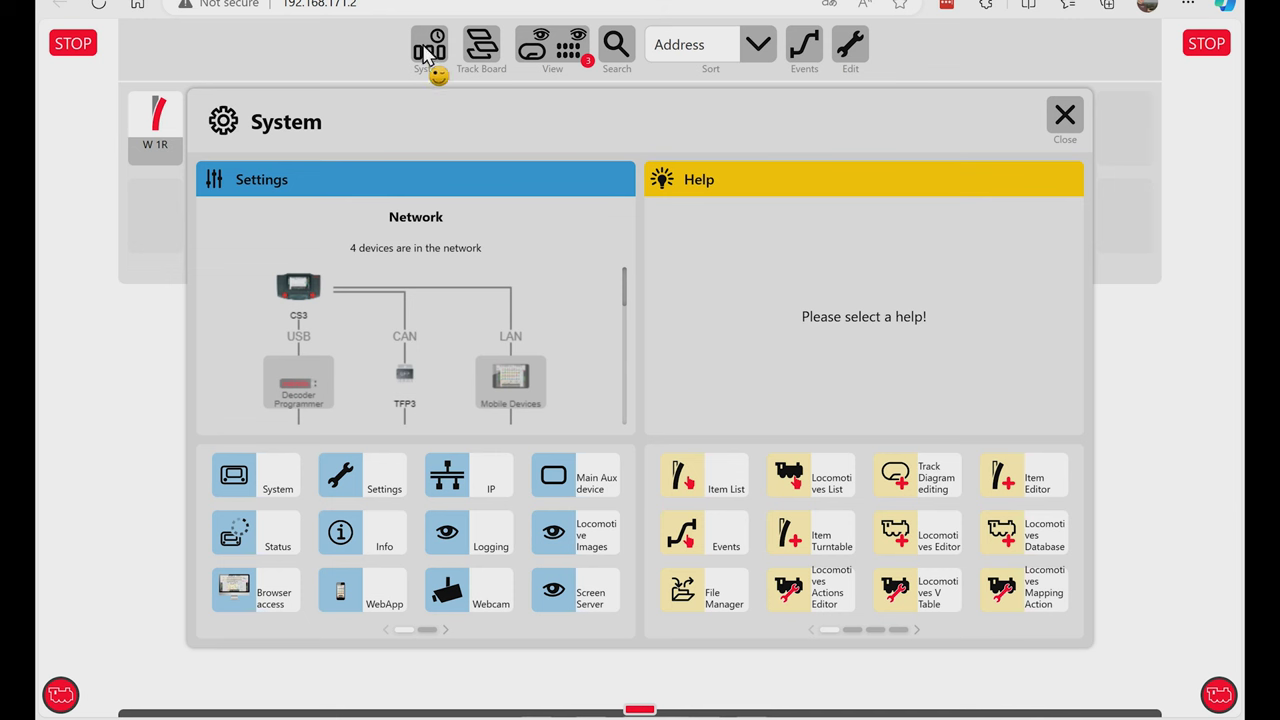
pyautogui.click(258, 480)
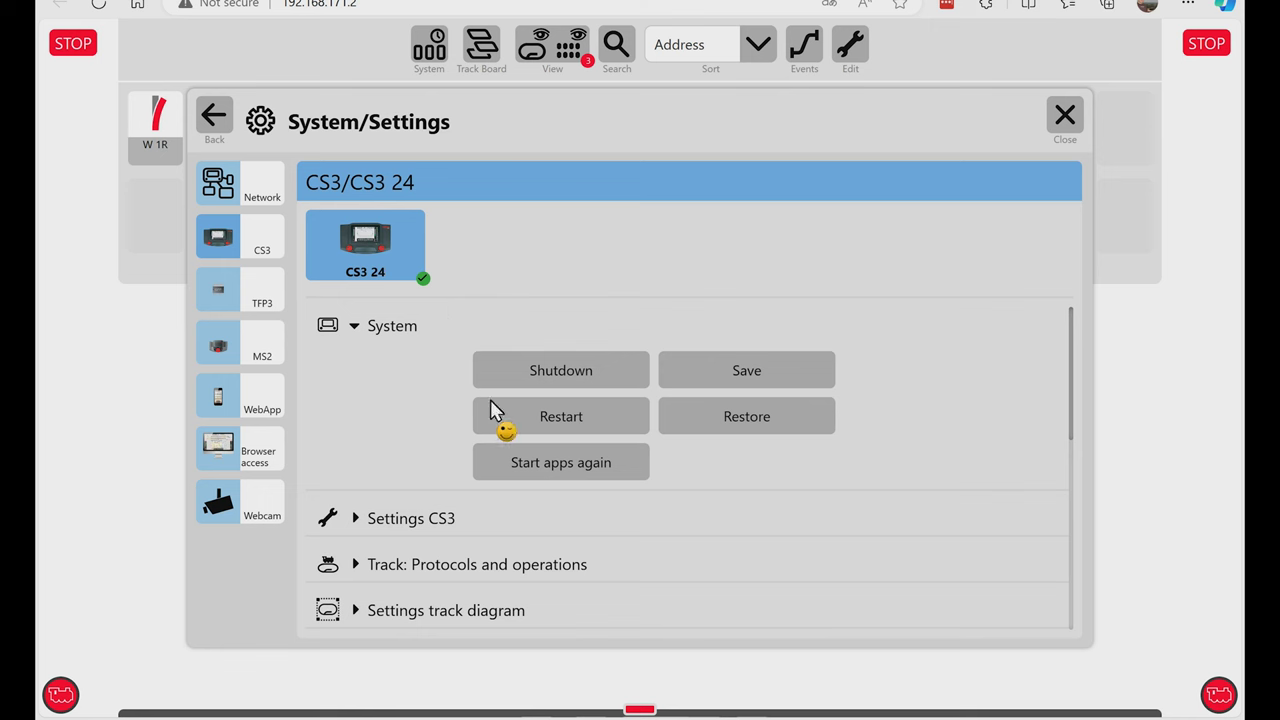
pyautogui.scroll(-1, 470, 345)
pyautogui.scroll(-3, 463, 335)
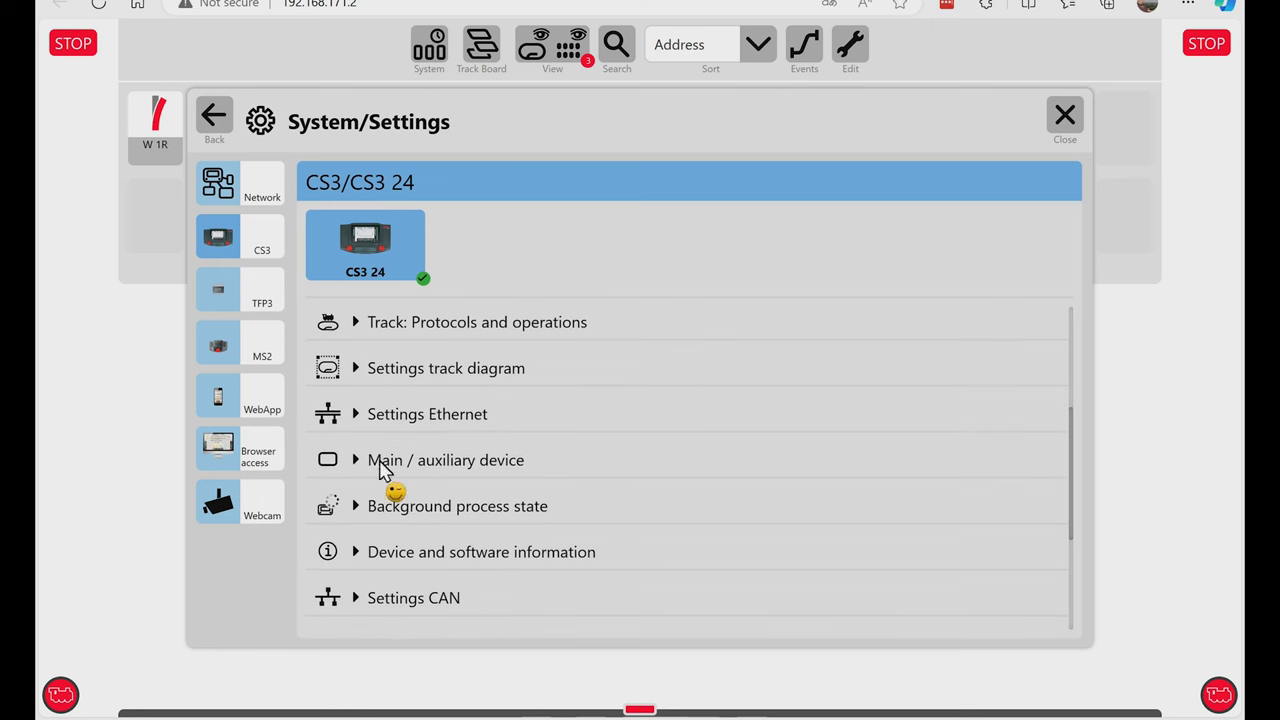
# - Inspect the WebApp's track diagram and locomotive settings
pyautogui.click(240, 412)
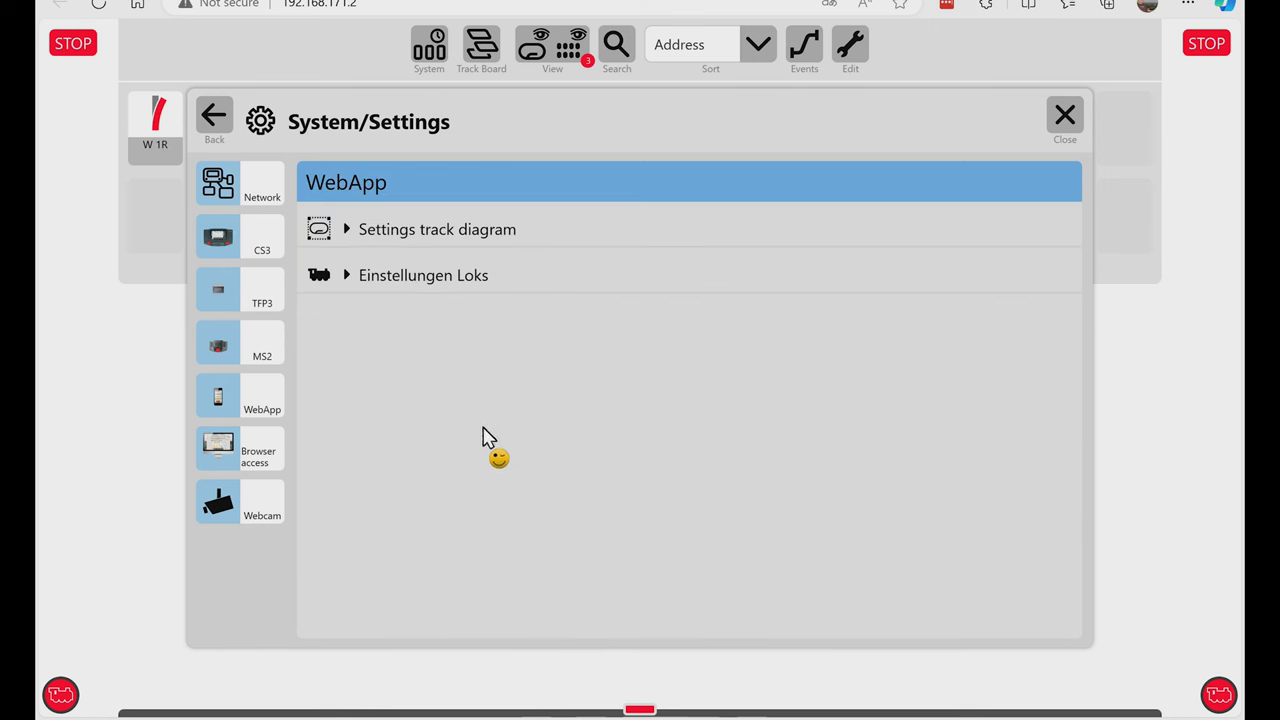
pyautogui.click(362, 229)
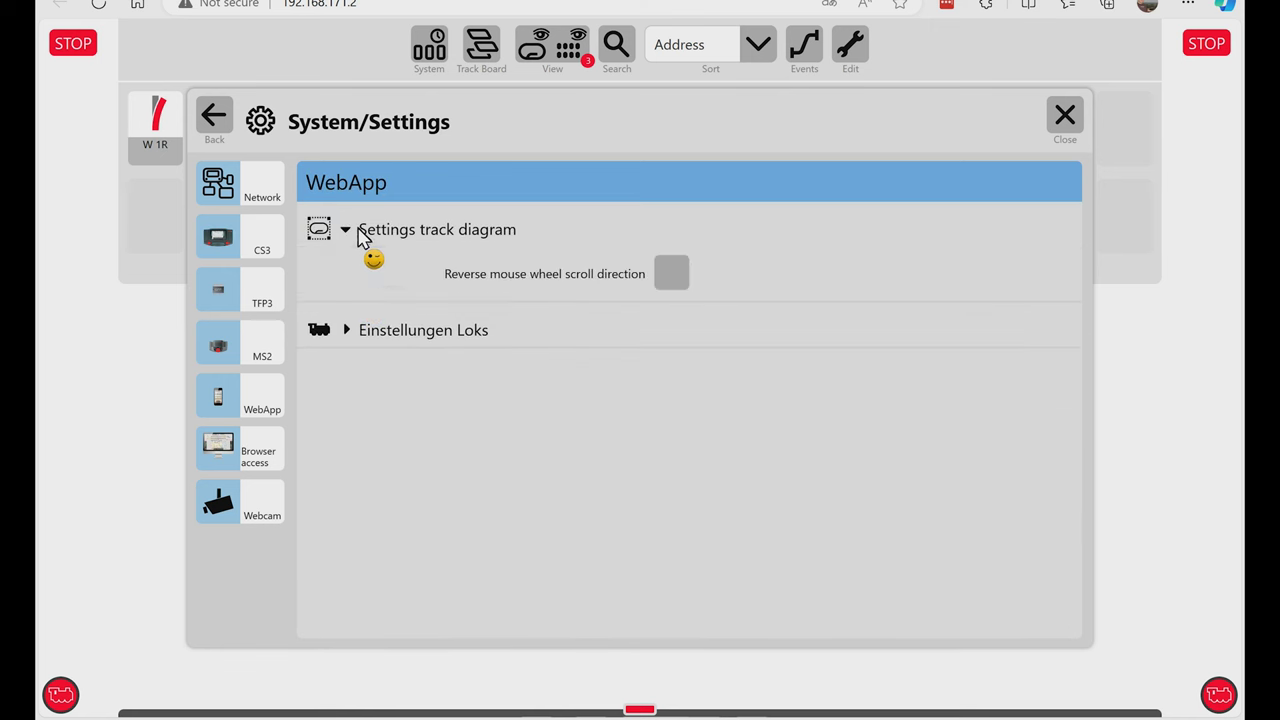
pyautogui.click(363, 331)
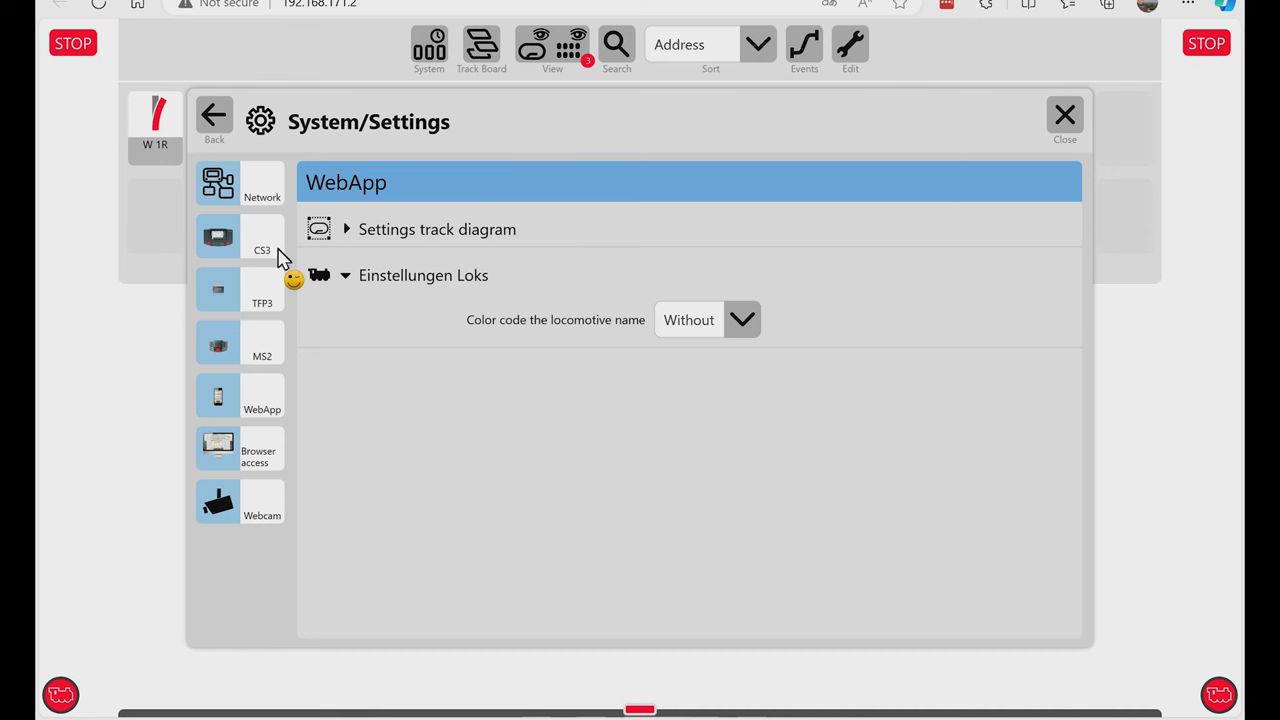
# - Examine the Web Server and Screen Server sections in the CS3 device settings
pyautogui.click(237, 245)
pyautogui.scroll(-5, 492, 362)
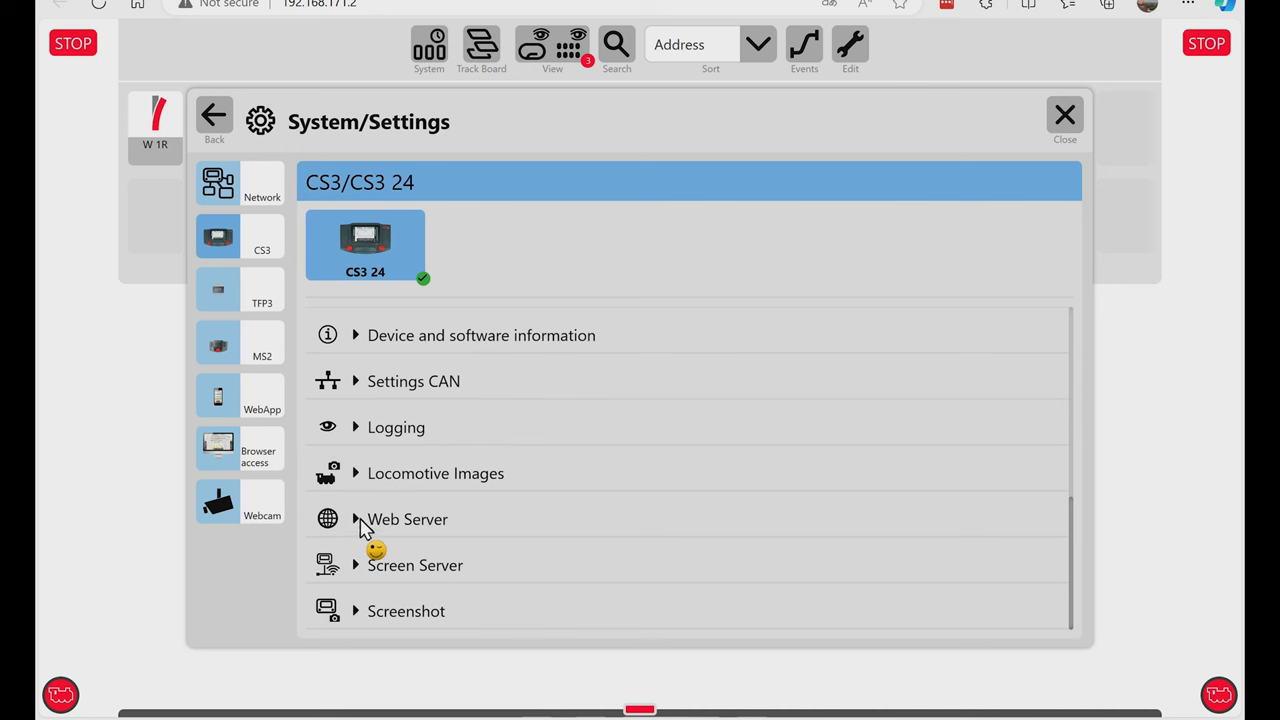
pyautogui.click(361, 523)
pyautogui.scroll(-1, 549, 463)
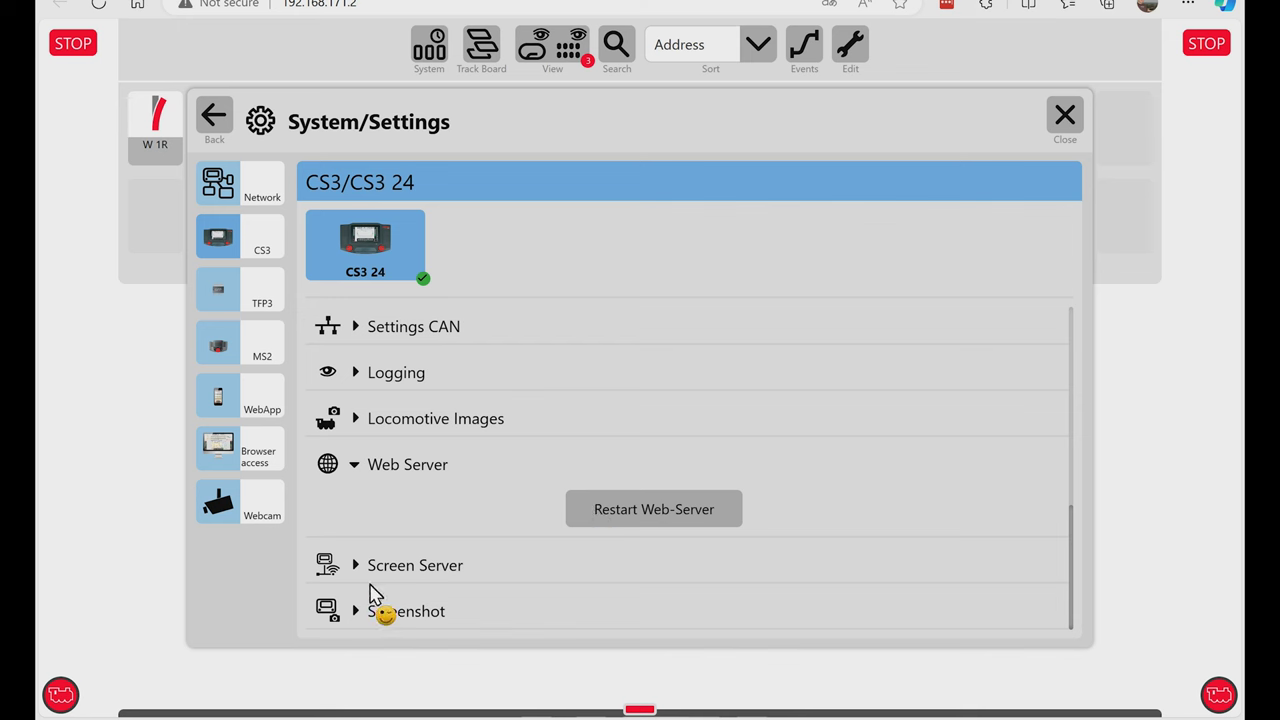
pyautogui.click(366, 572)
pyautogui.scroll(-5, 509, 571)
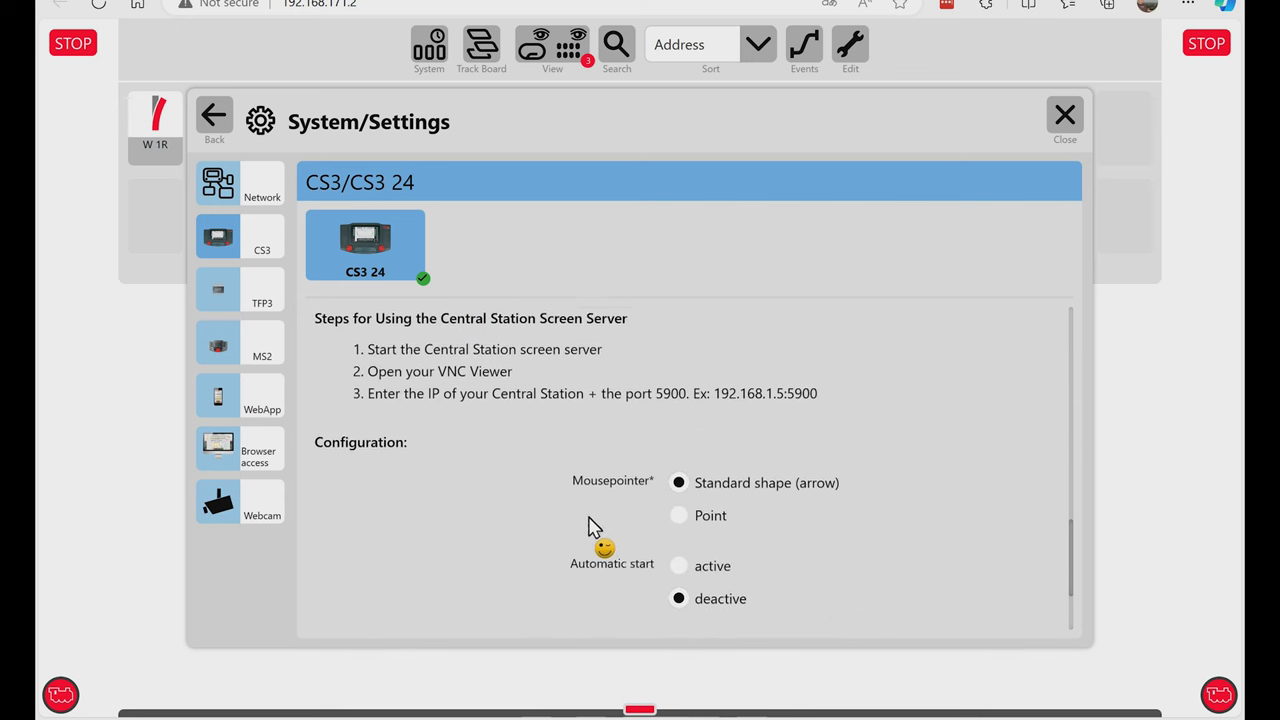
pyautogui.scroll(-2, 590, 527)
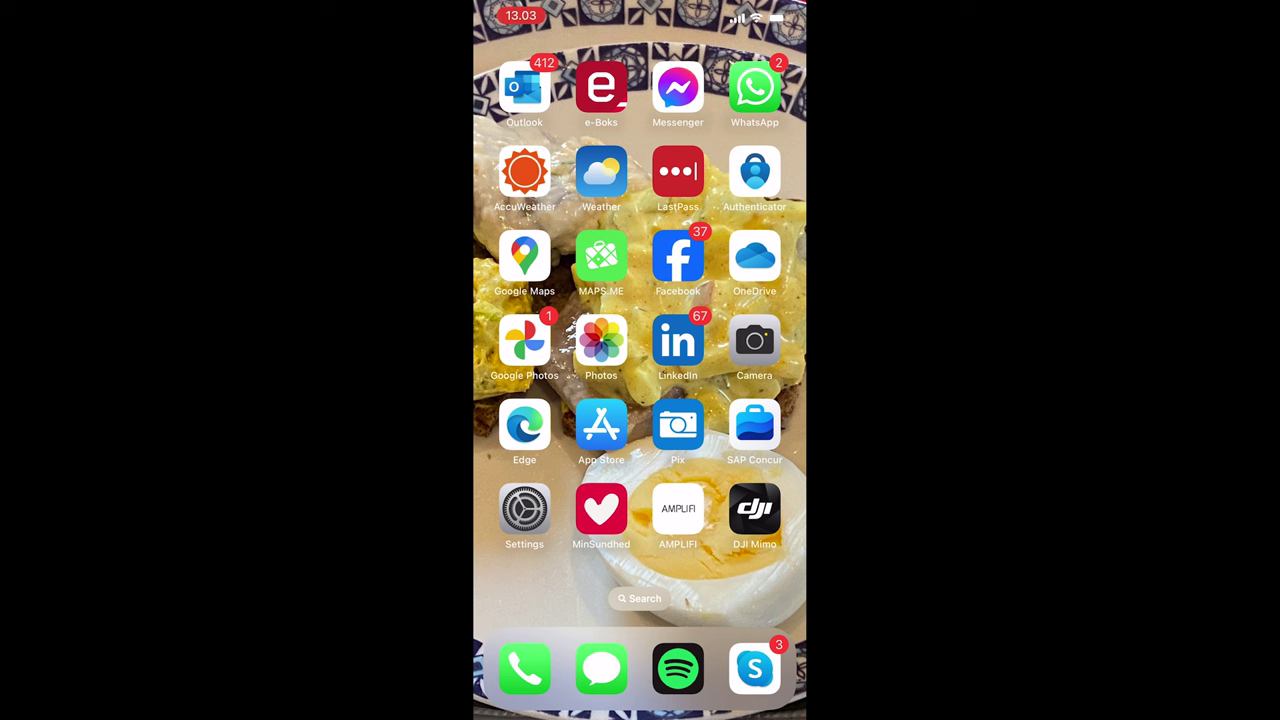
# - On the phone, switch to the Edge browser and load the CS3 mobile web app at 192.168.171.2
pyautogui.click(524, 425)
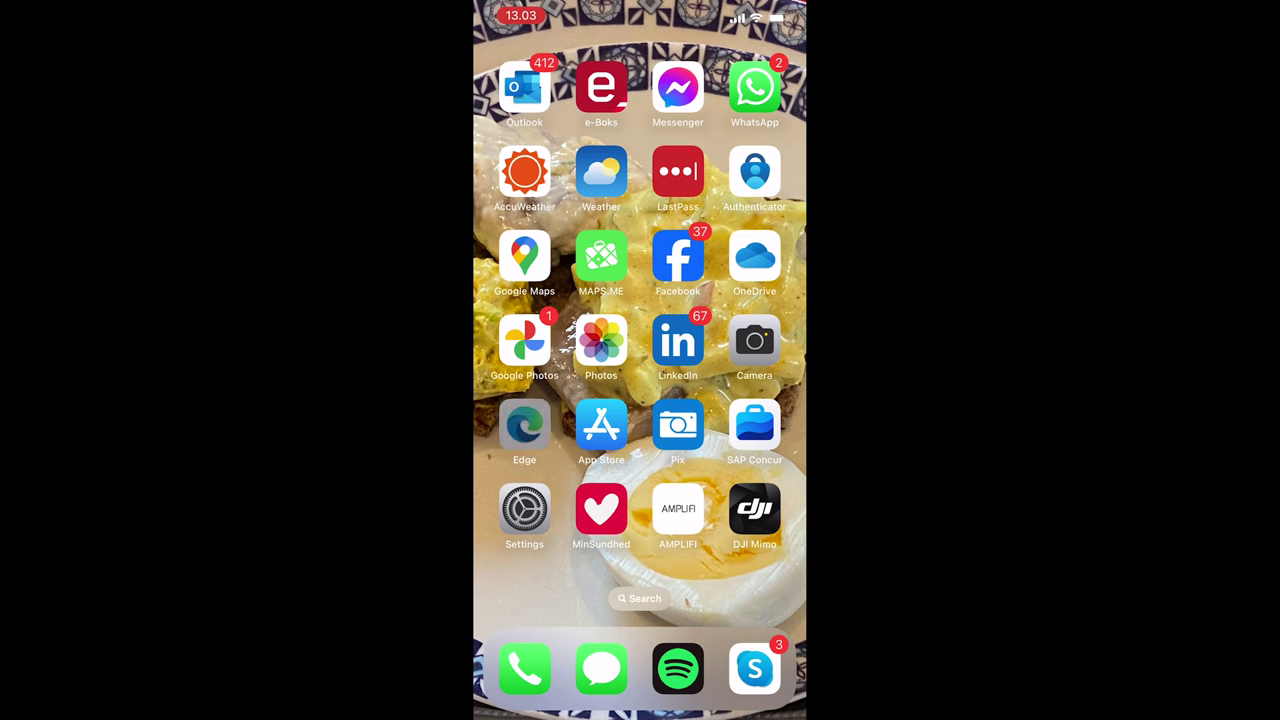
pyautogui.click(600, 380)
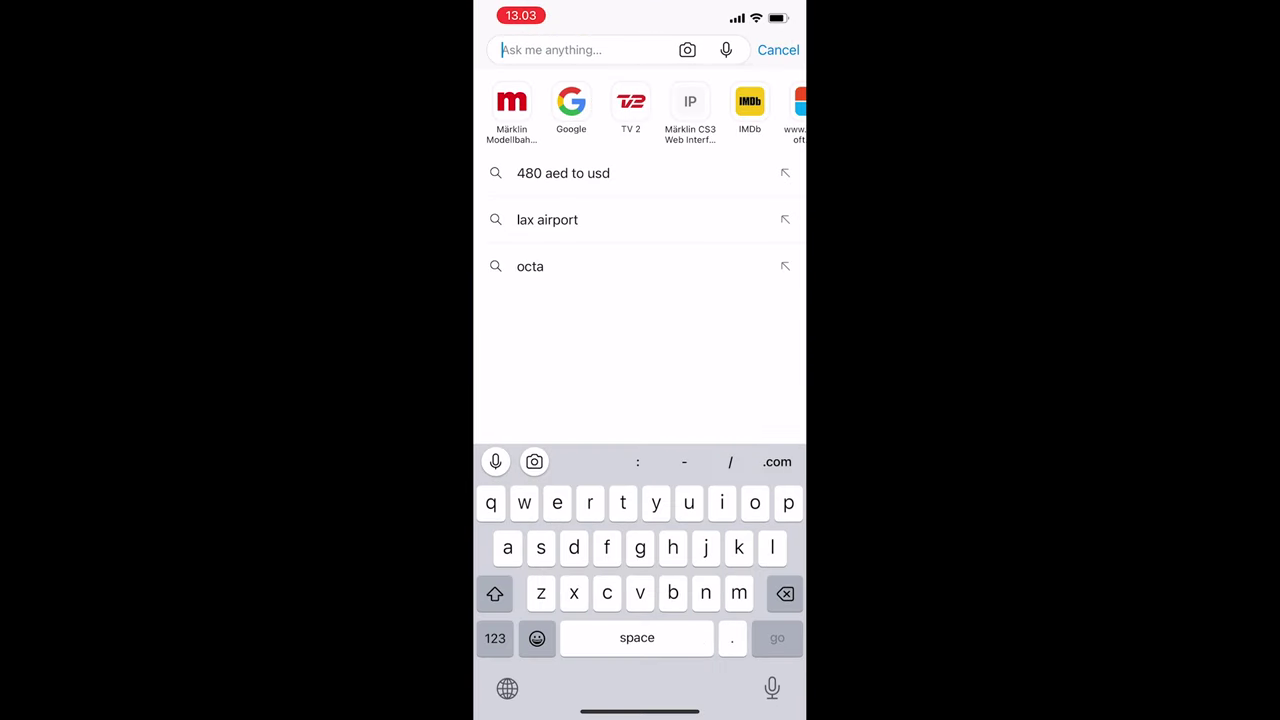
pyautogui.click(494, 637)
pyautogui.write('192')
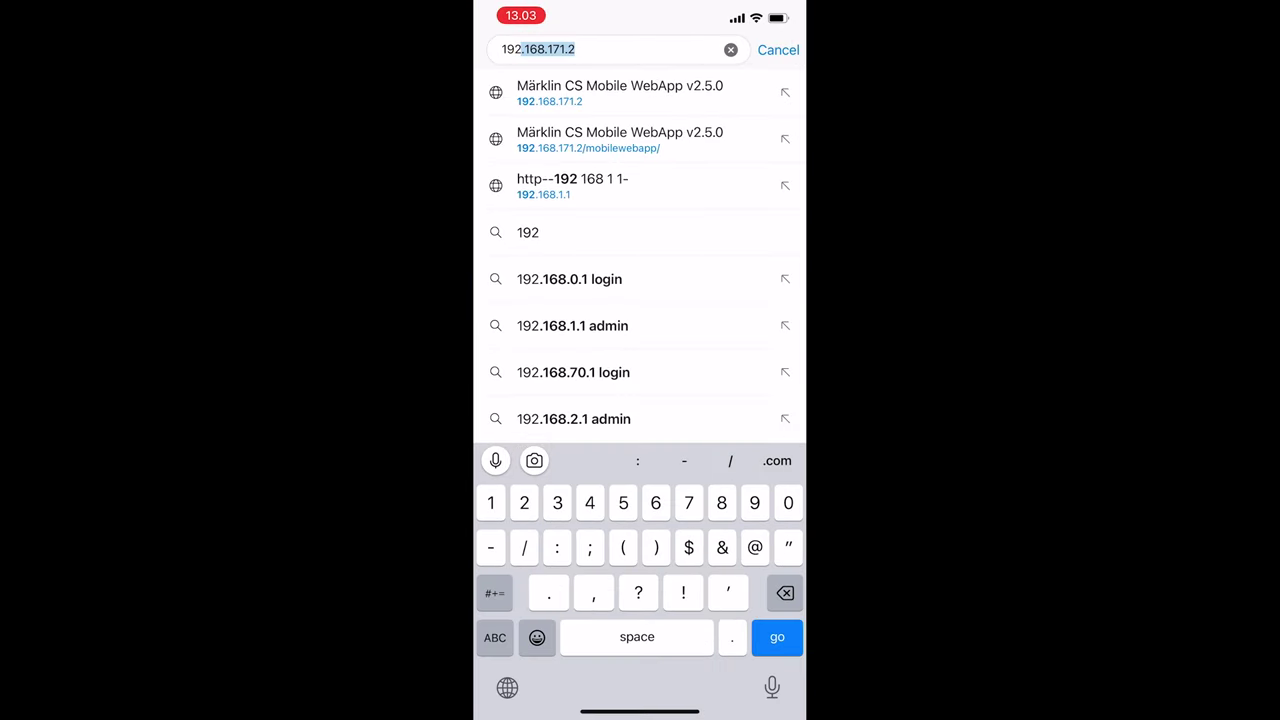
pyautogui.press('Return')
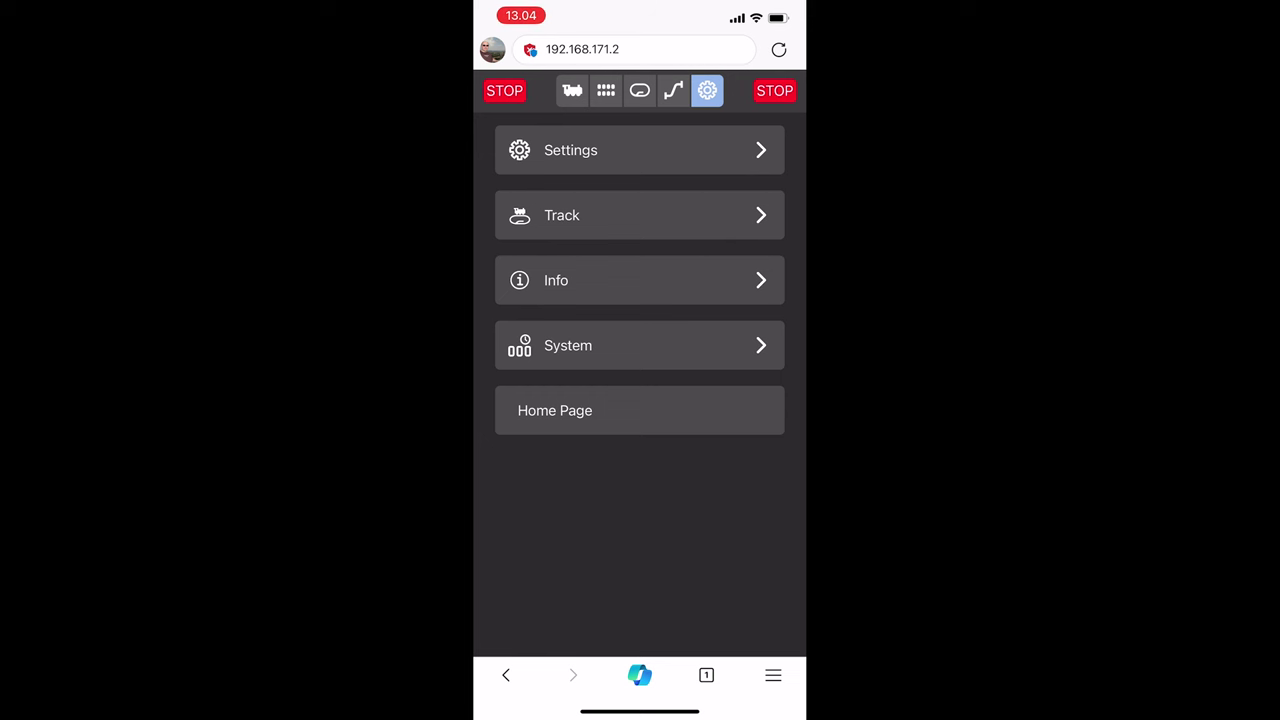
# - Look through the mobile web app's settings, track diagram and events pages, returning to the track diagram
pyautogui.click(640, 150)
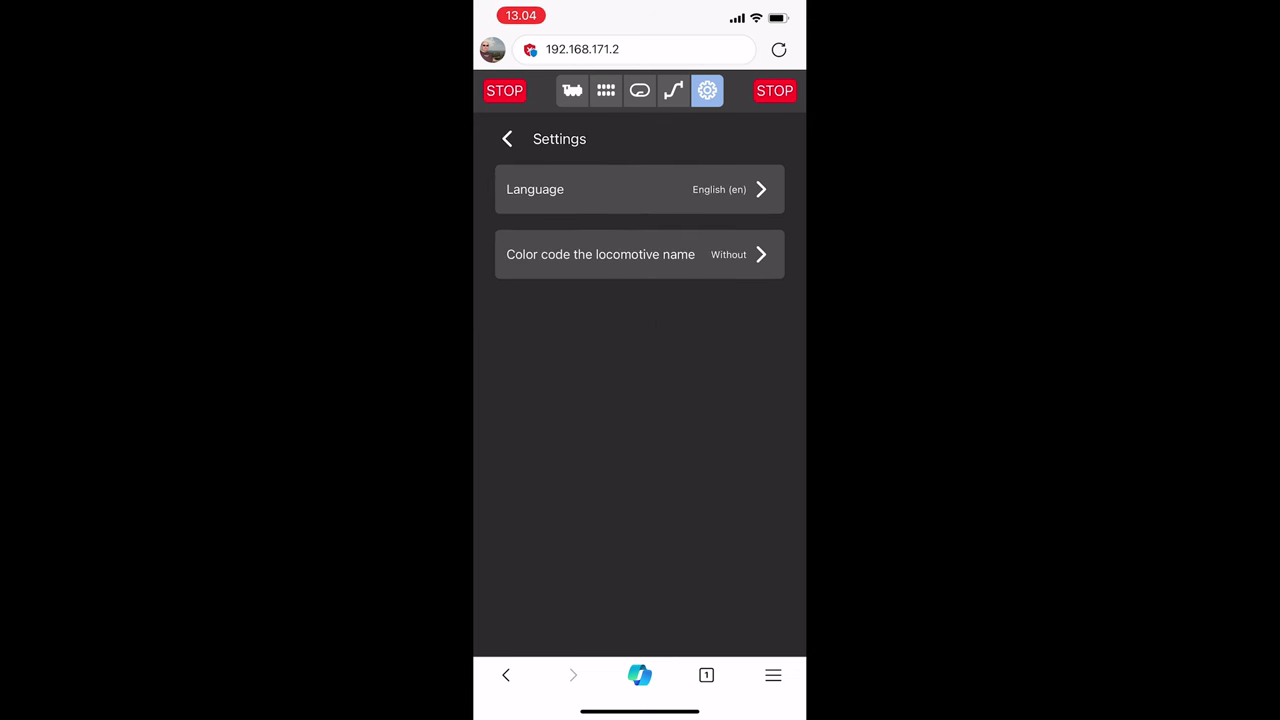
pyautogui.click(507, 139)
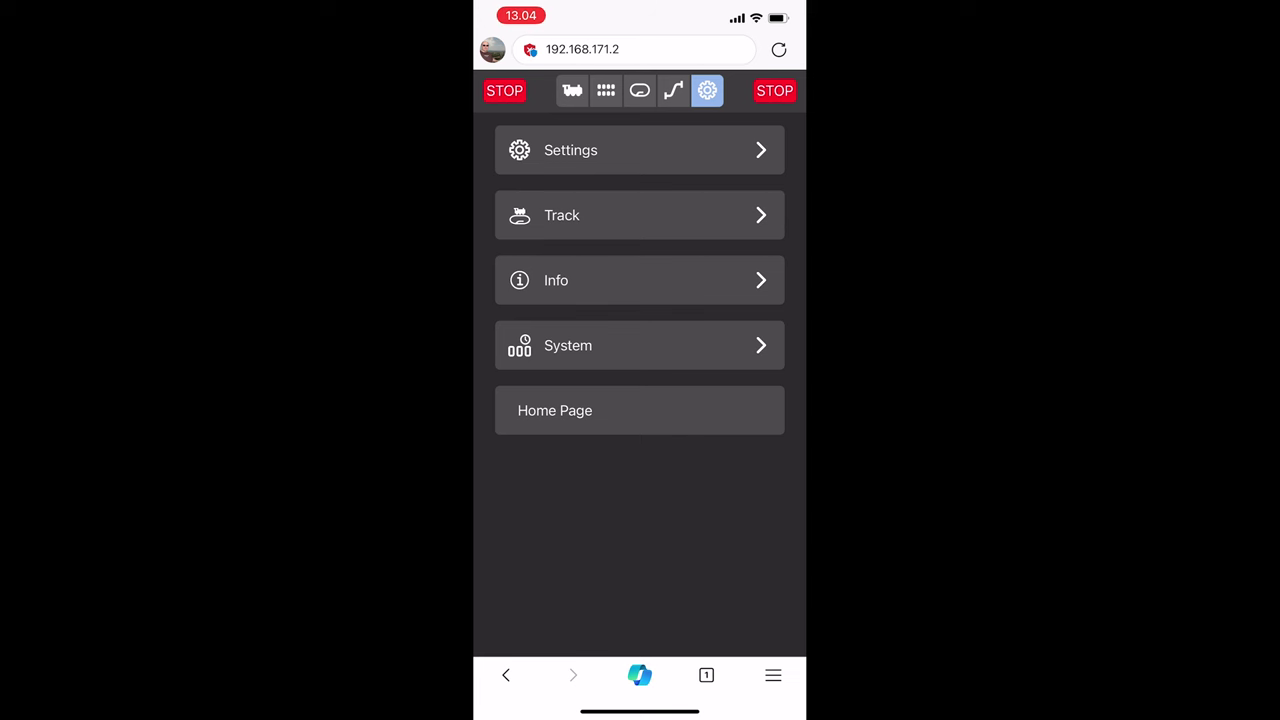
pyautogui.click(640, 90)
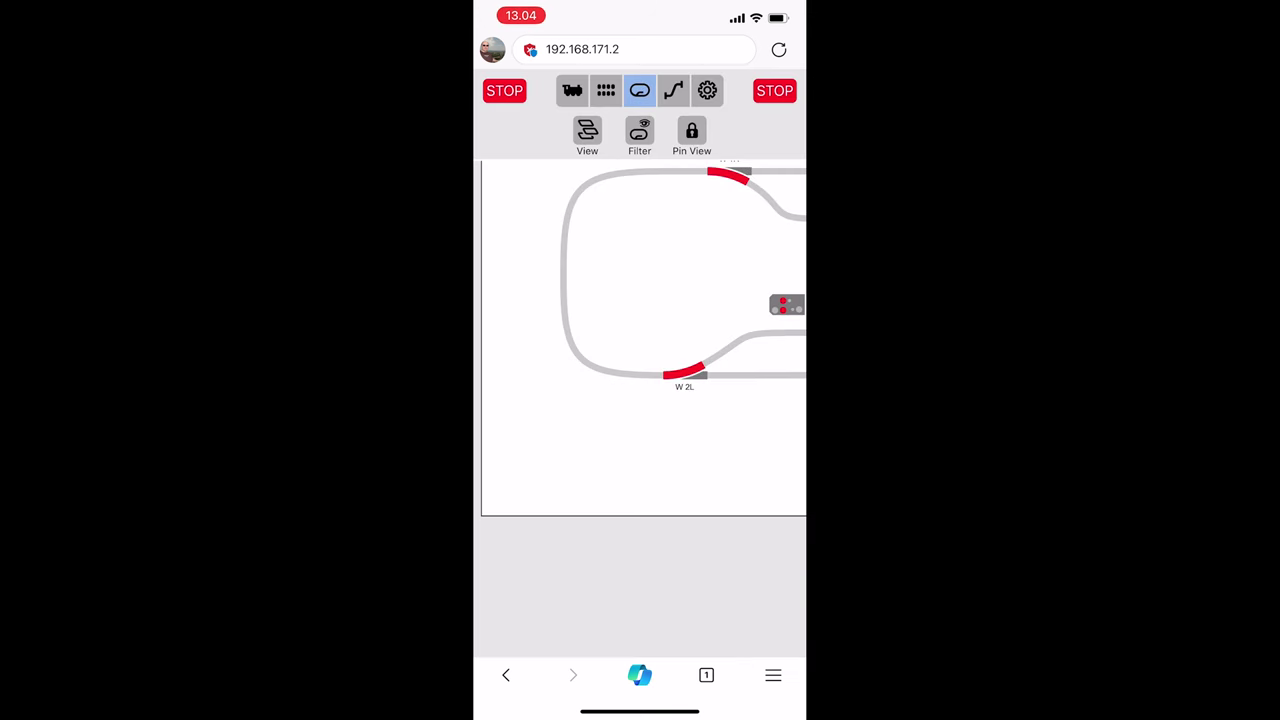
pyautogui.hscroll(3, 640, 385)
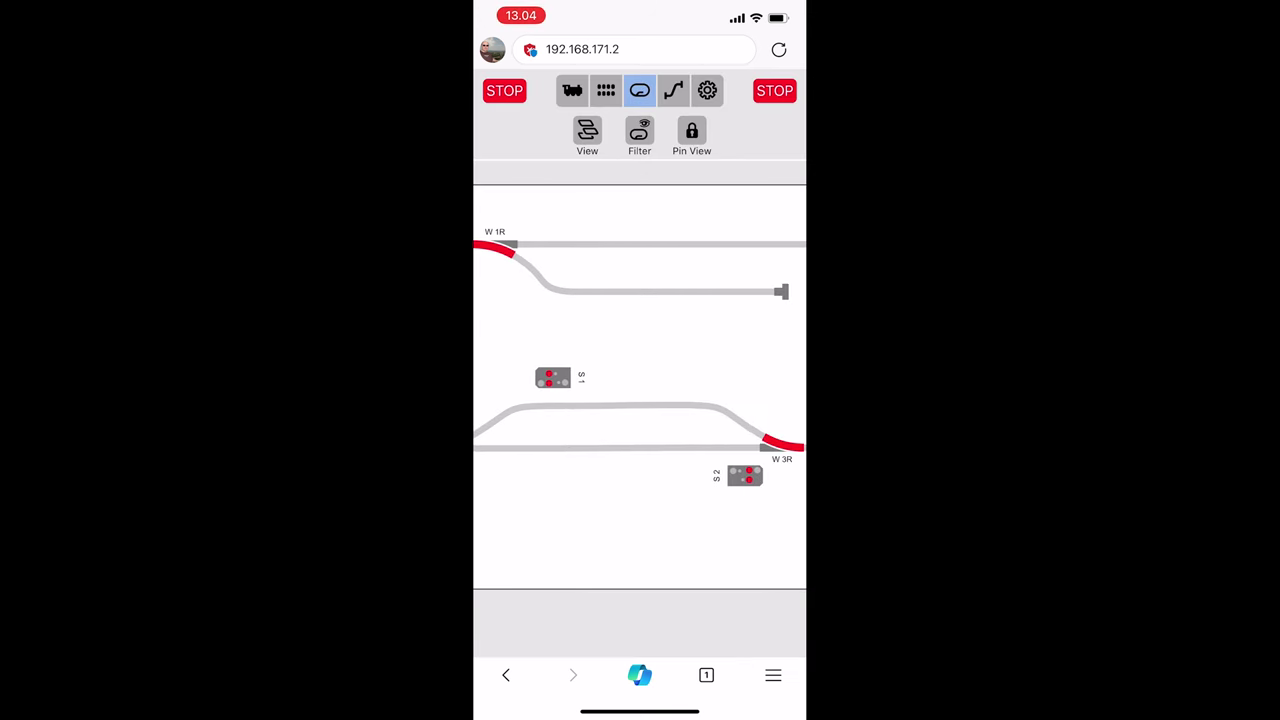
pyautogui.click(673, 90)
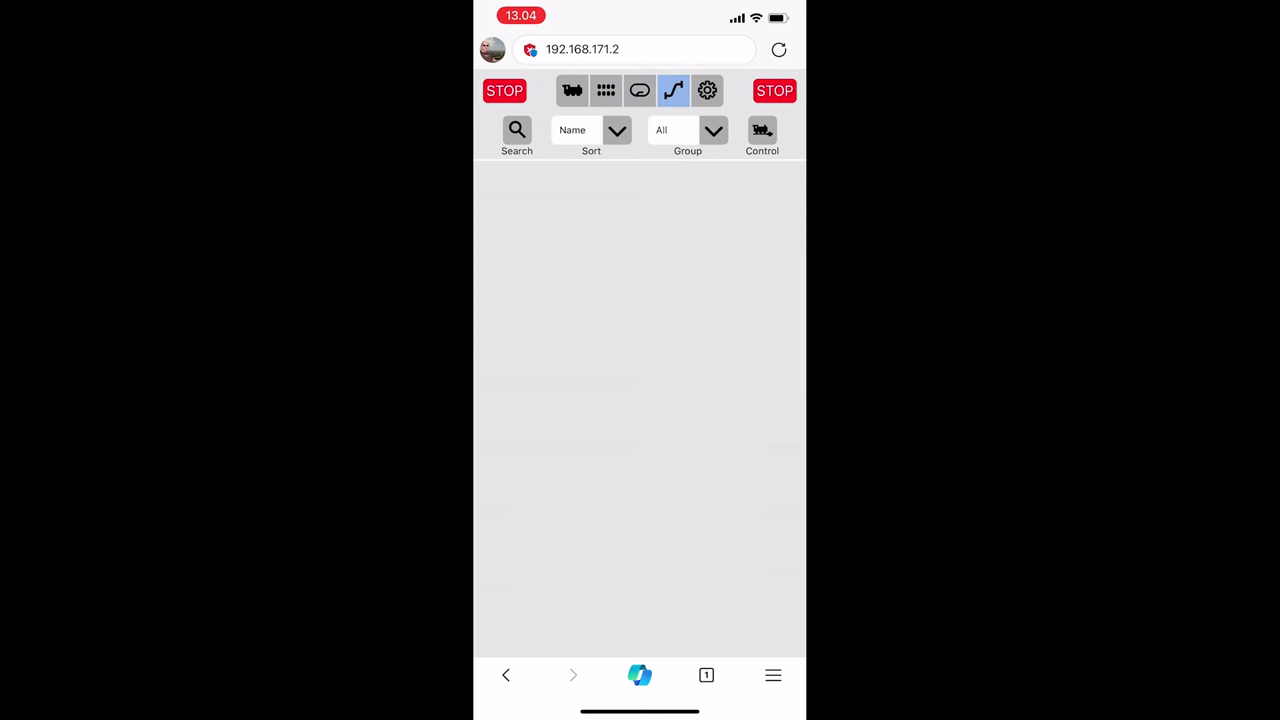
pyautogui.click(640, 90)
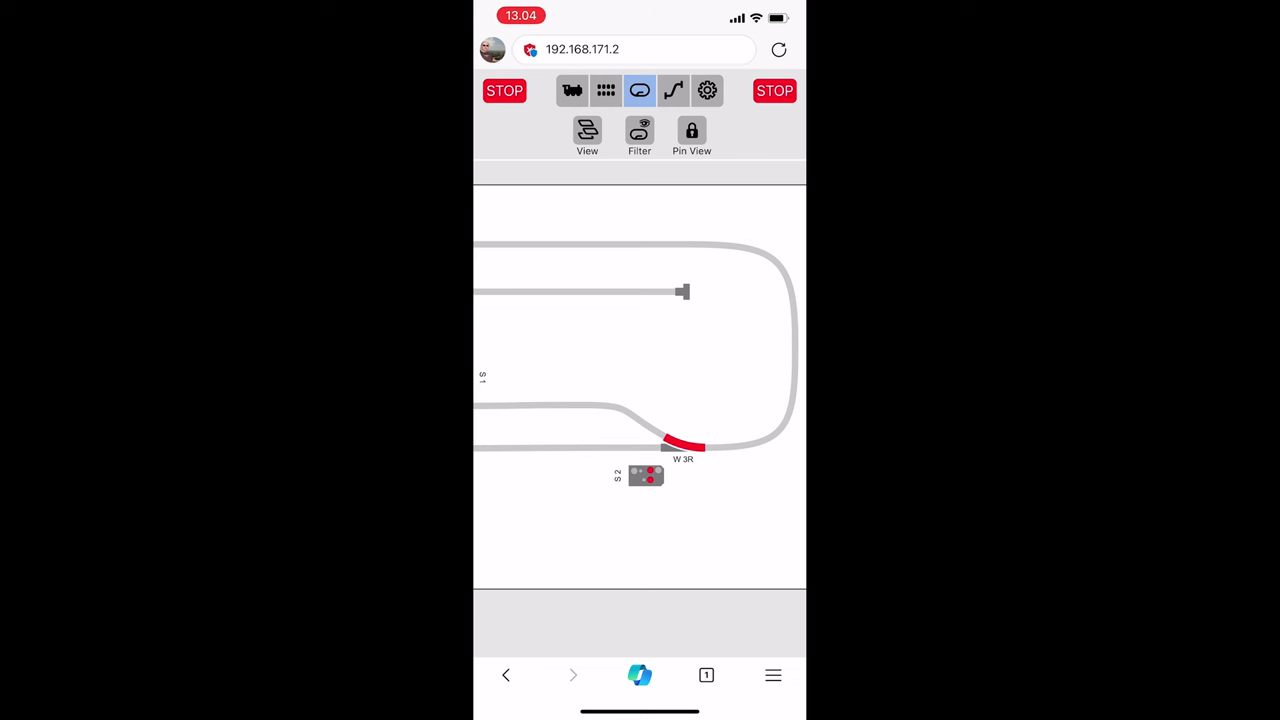
pyautogui.hscroll(-3, 640, 385)
# - In the mobile locomotive list, mark 193 304-3 DB AG as a favourite and bring up its driving controls
pyautogui.click(572, 90)
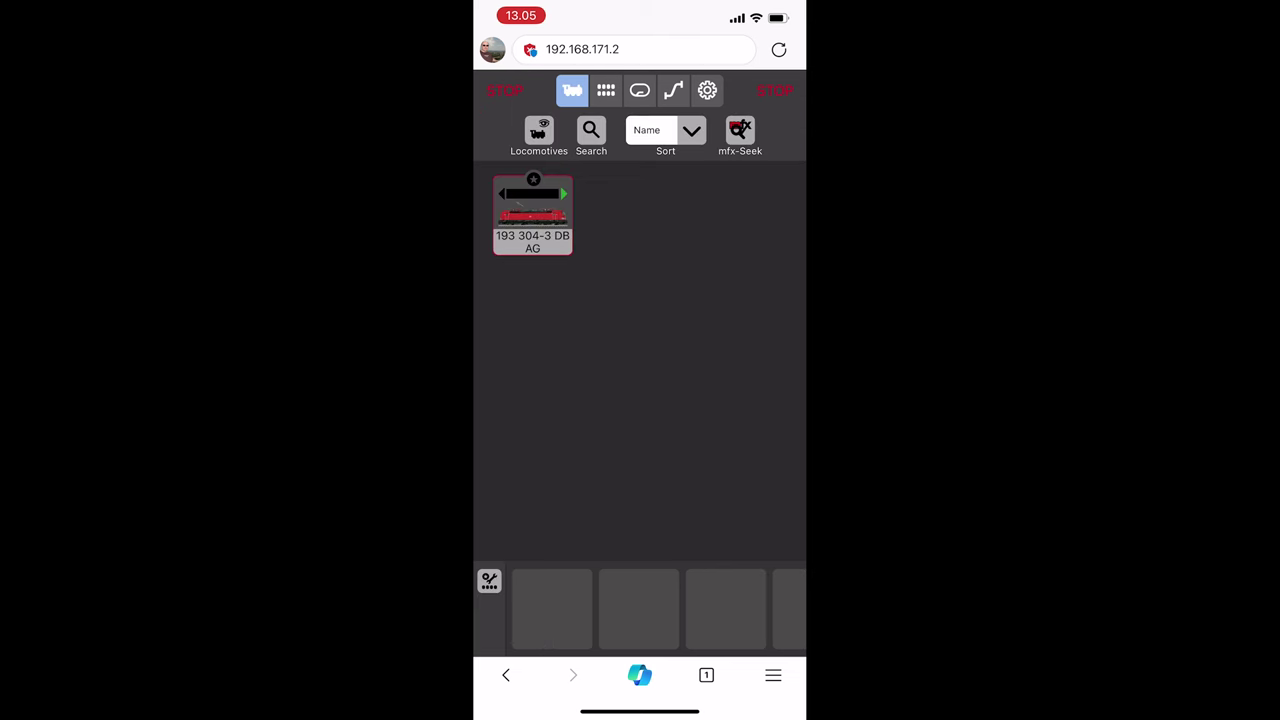
pyautogui.click(533, 179)
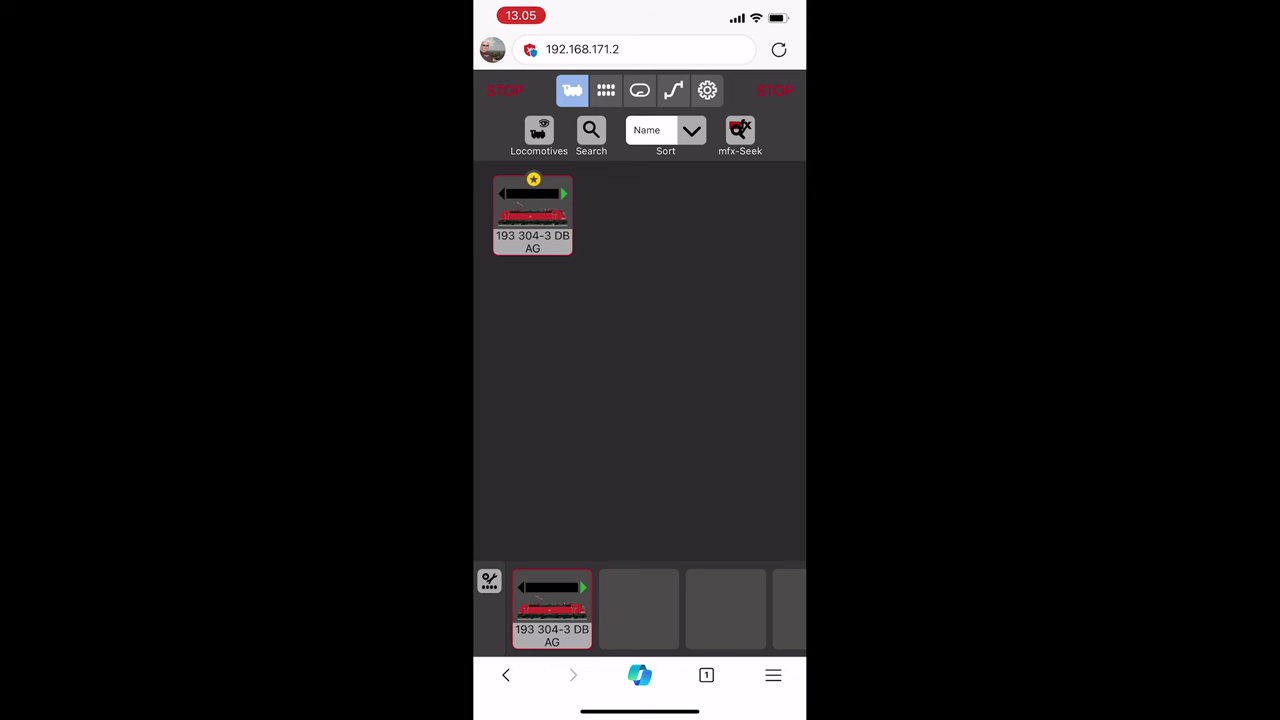
pyautogui.click(552, 608)
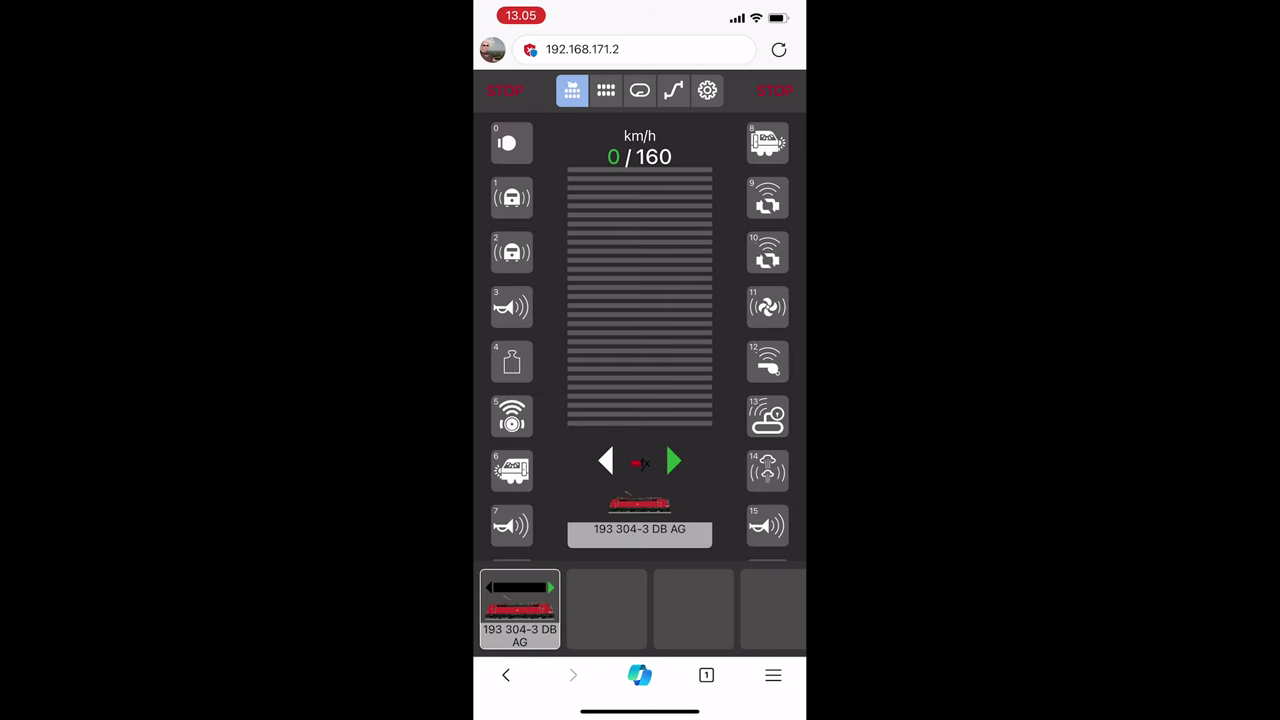
pyautogui.hscroll(2, 640, 608)
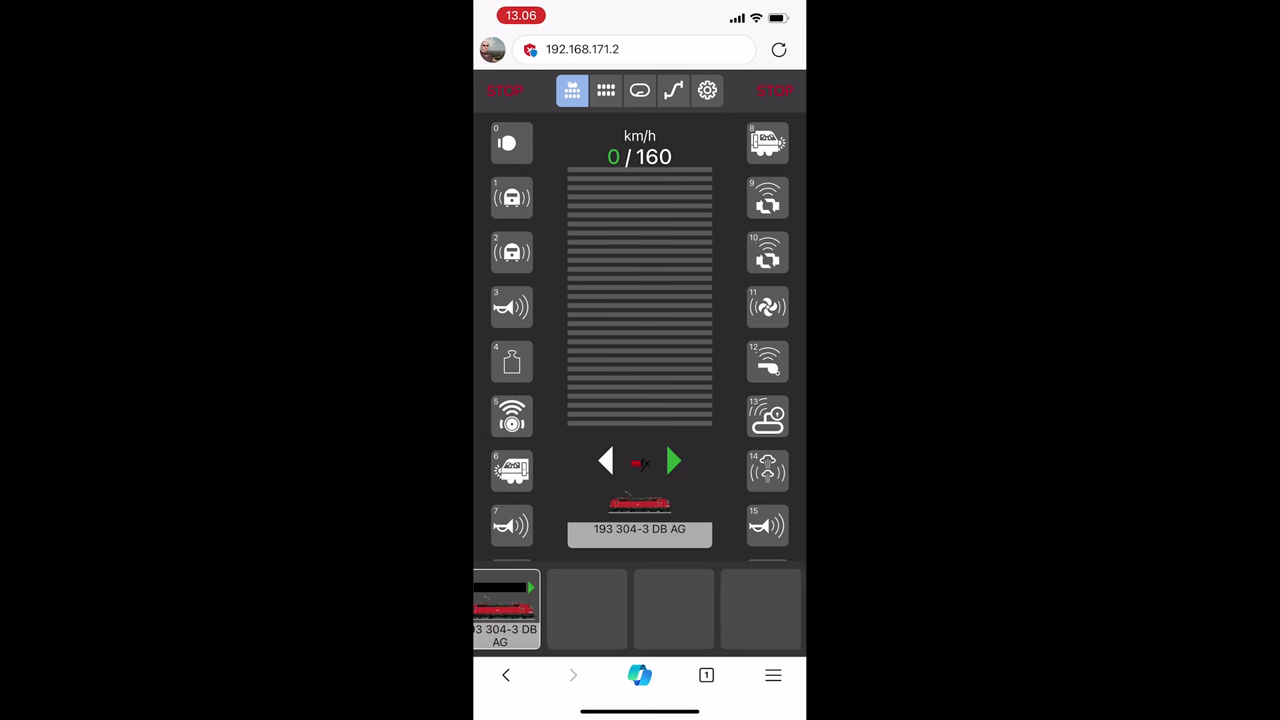
pyautogui.moveTo(640, 420)
pyautogui.mouseDown()
pyautogui.moveTo(640, 270)
pyautogui.moveTo(640, 420)
pyautogui.mouseUp()
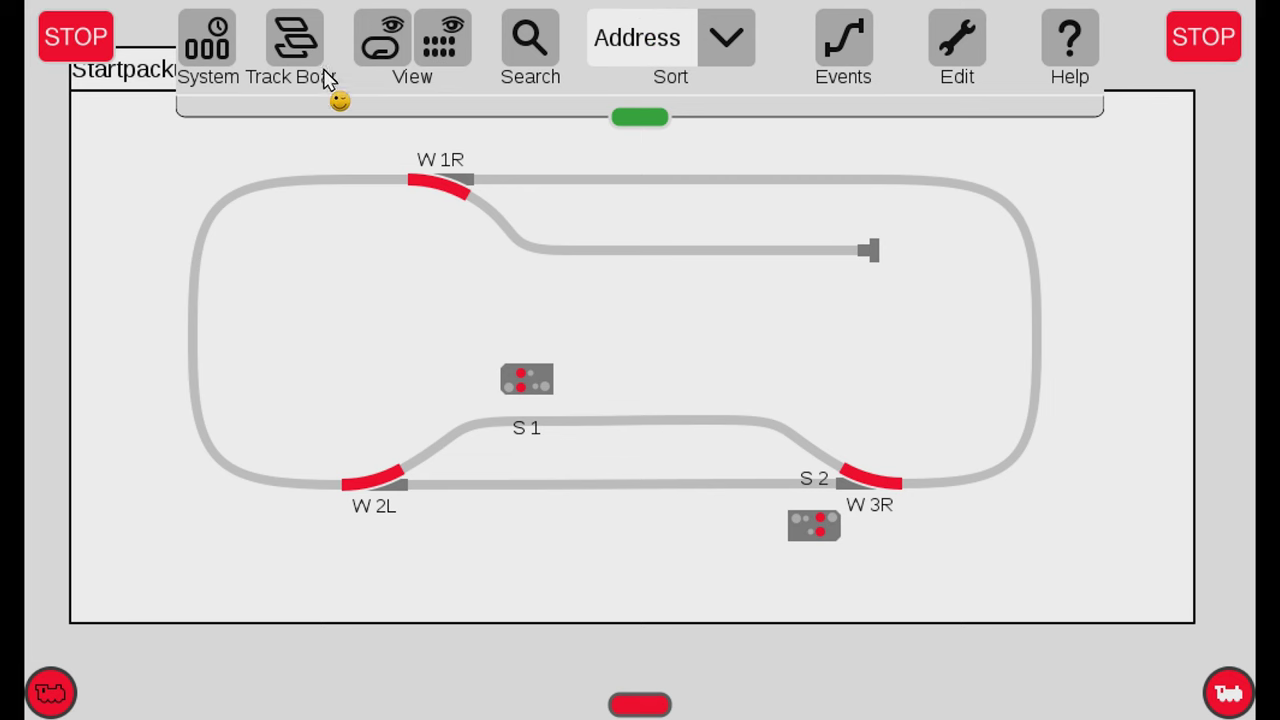
# - In the CS3's track protocols and operations settings, set the modeltime factor to 10
pyautogui.click(218, 60)
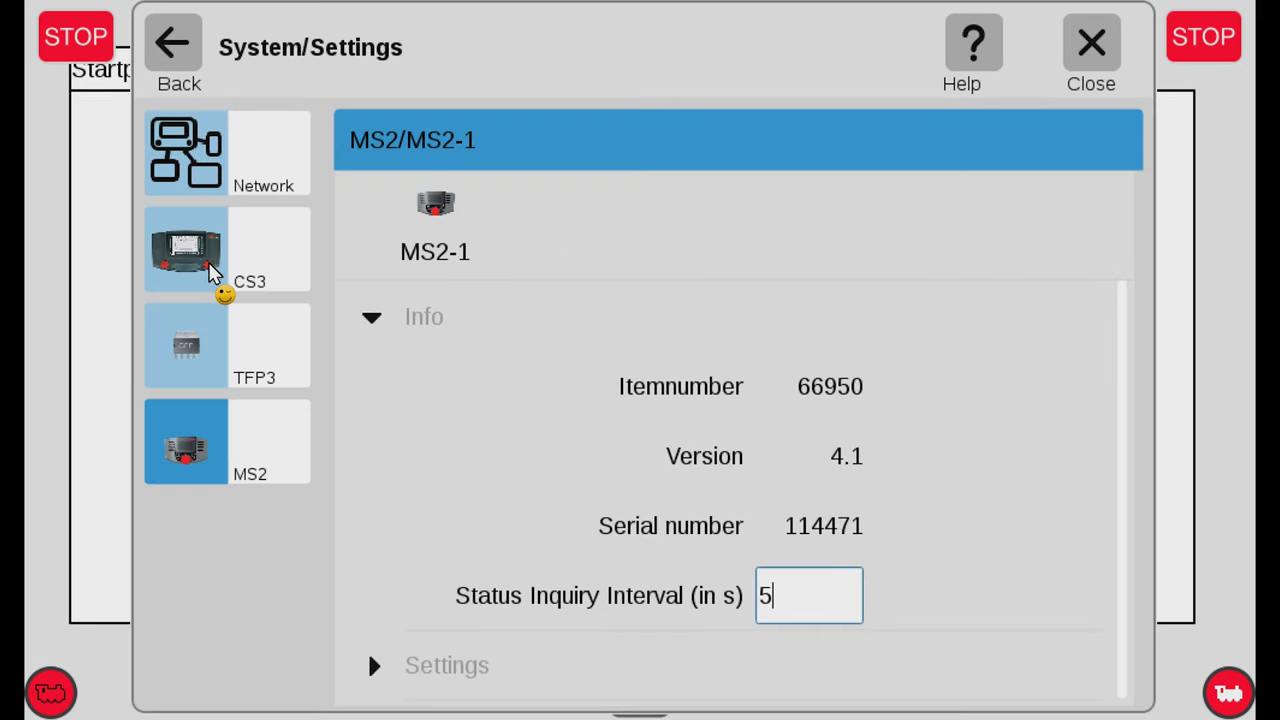
pyautogui.click(254, 274)
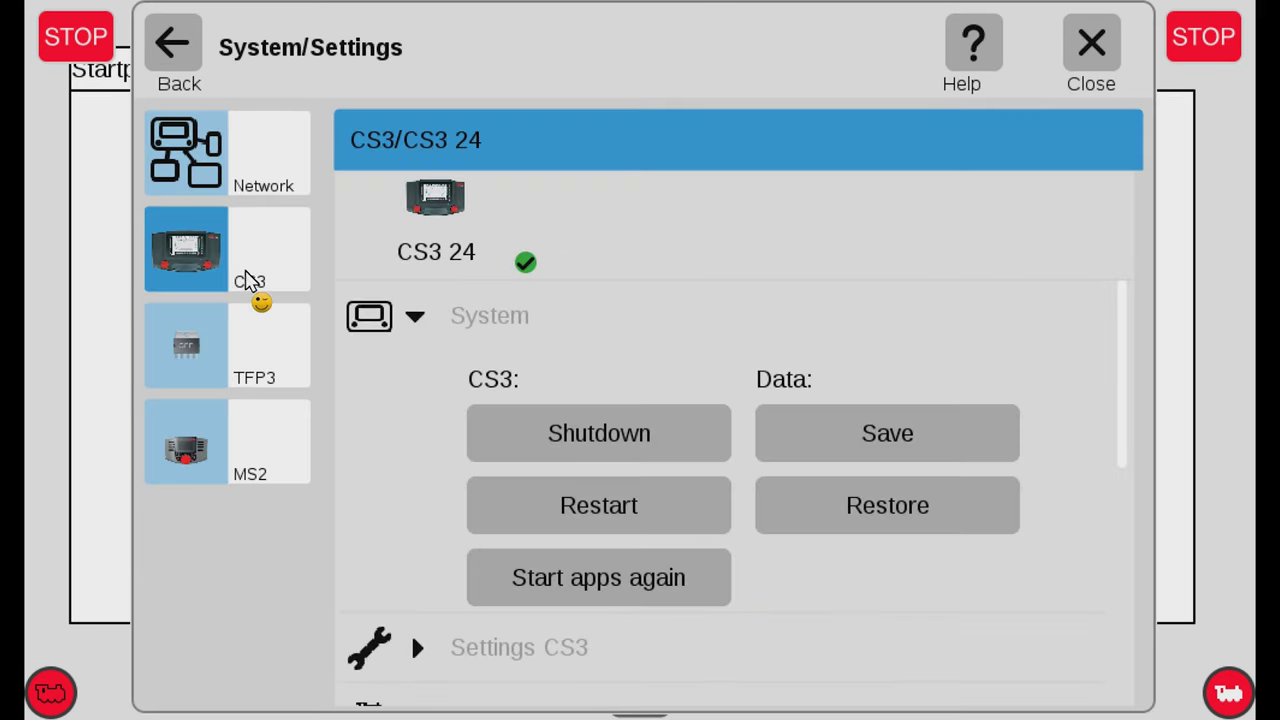
pyautogui.scroll(-3, 575, 385)
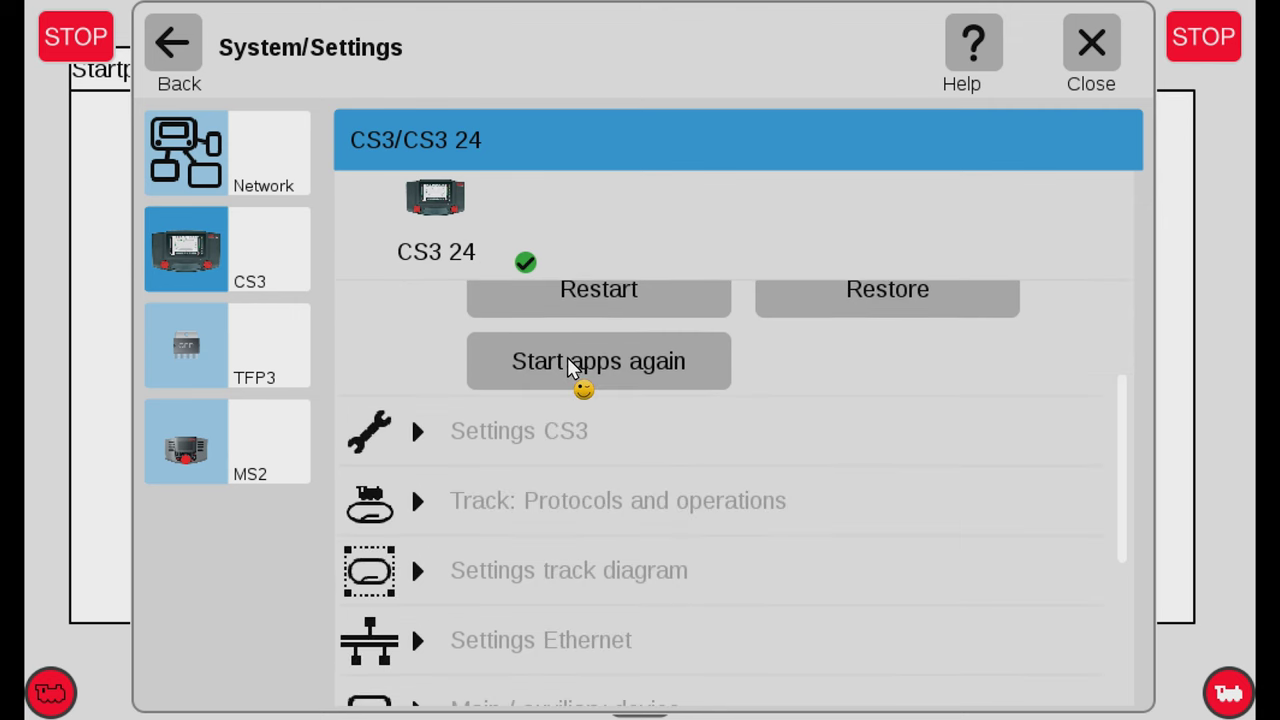
pyautogui.click(425, 510)
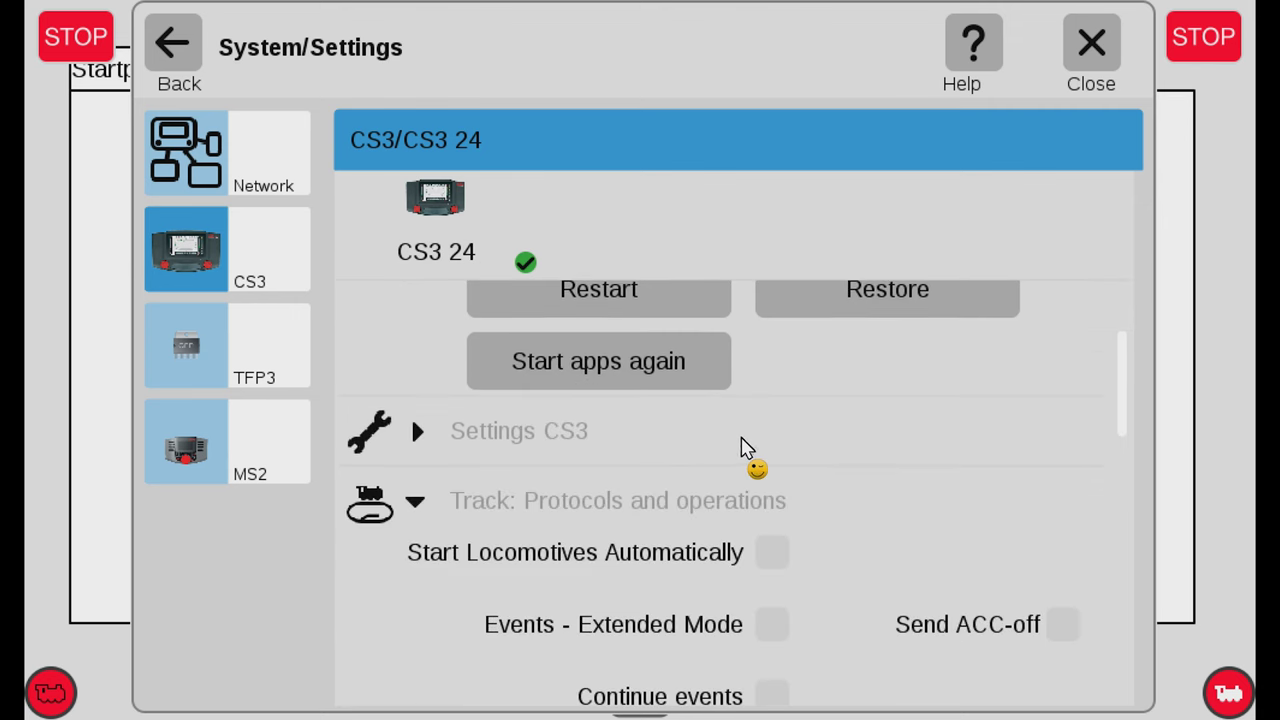
pyautogui.scroll(-5, 823, 429)
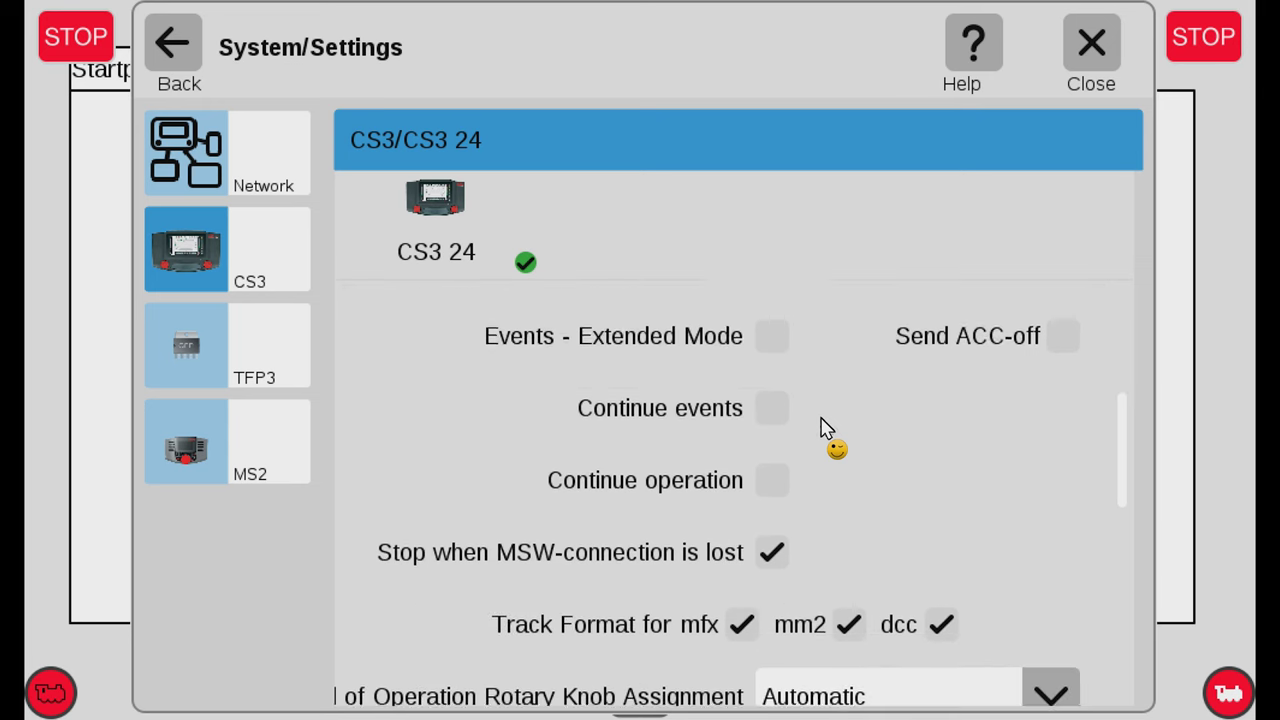
pyautogui.scroll(-3, 823, 429)
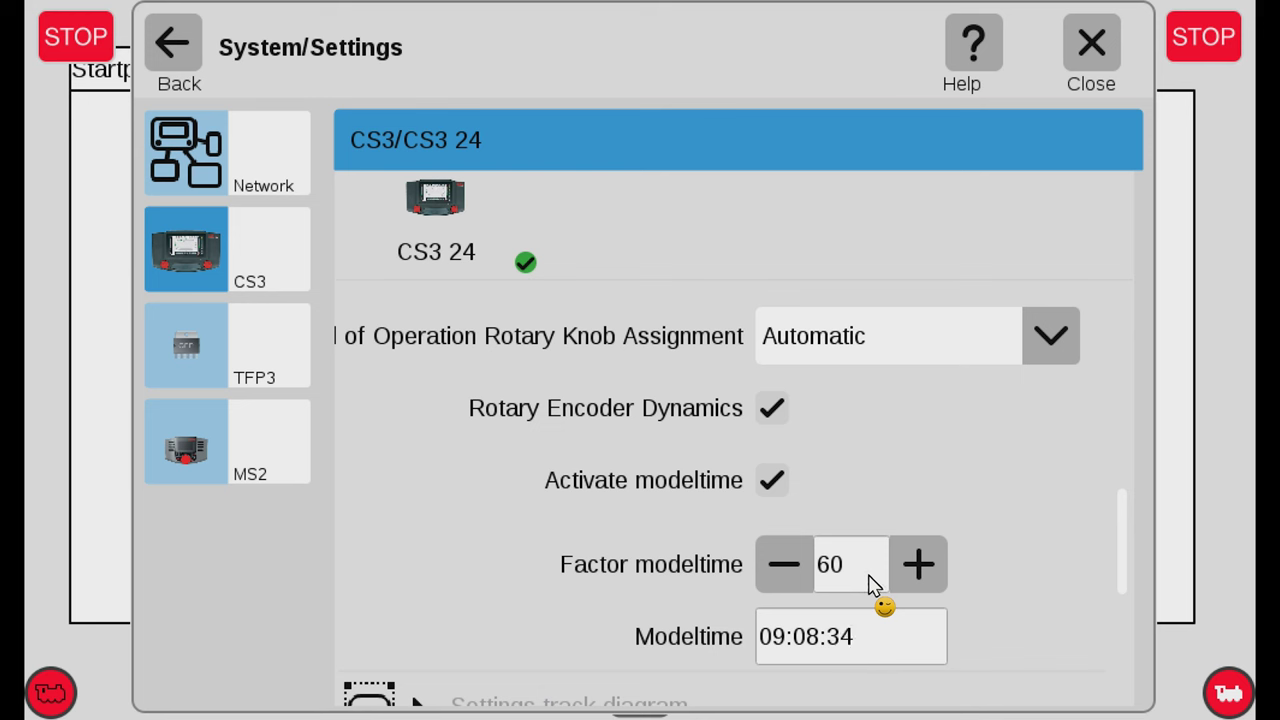
pyautogui.click(870, 584)
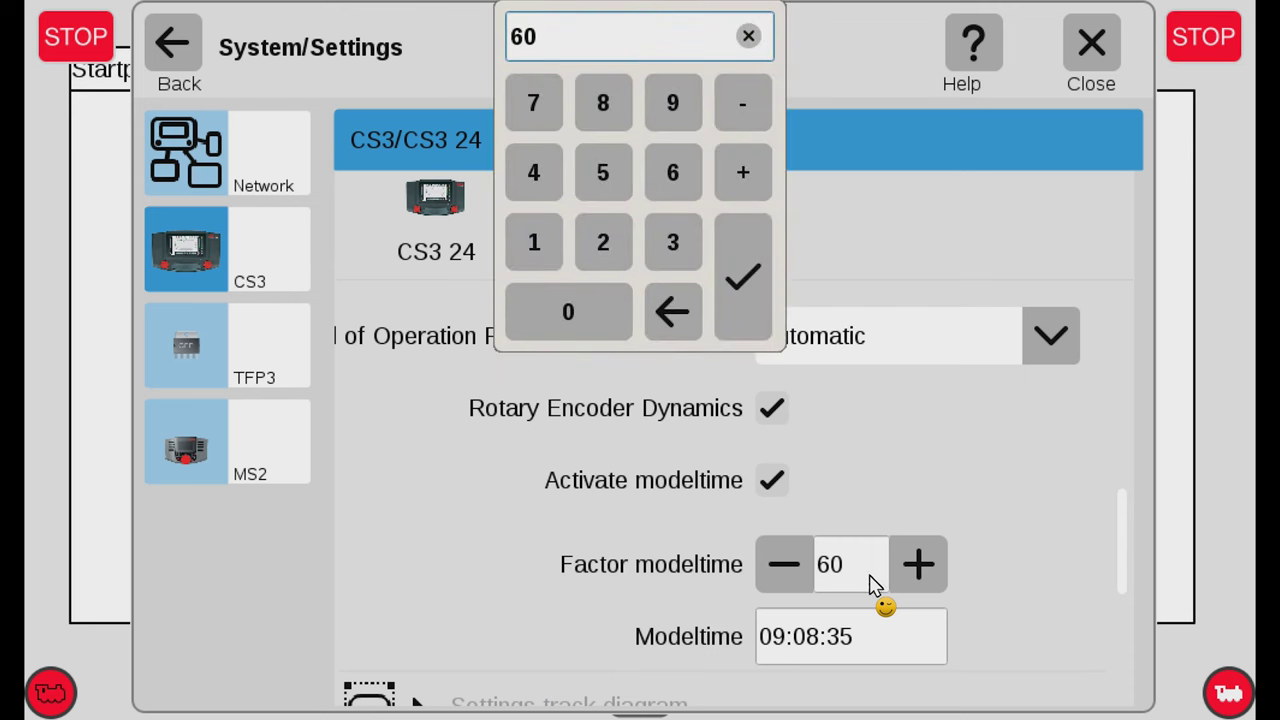
pyautogui.click(672, 313)
pyautogui.click(545, 258)
pyautogui.click(563, 314)
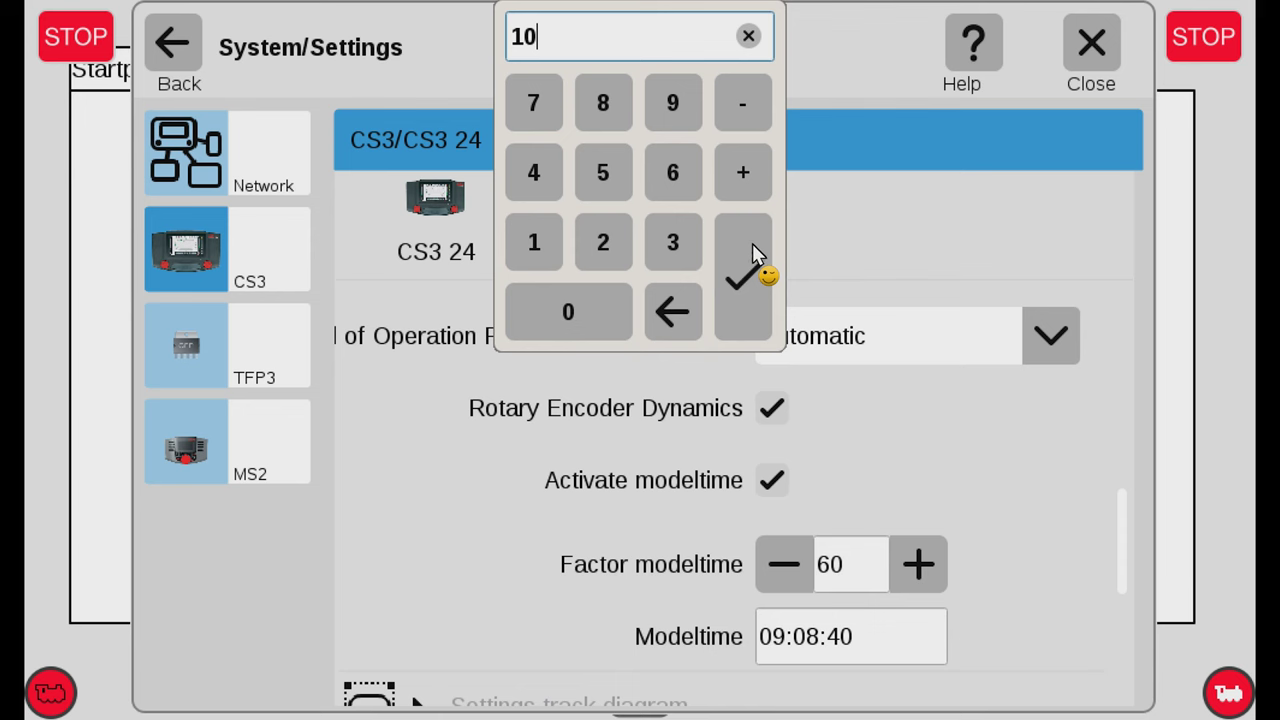
pyautogui.click(790, 432)
# - Set the modeltime to 13:00:00 and leave the system settings
pyautogui.click(782, 645)
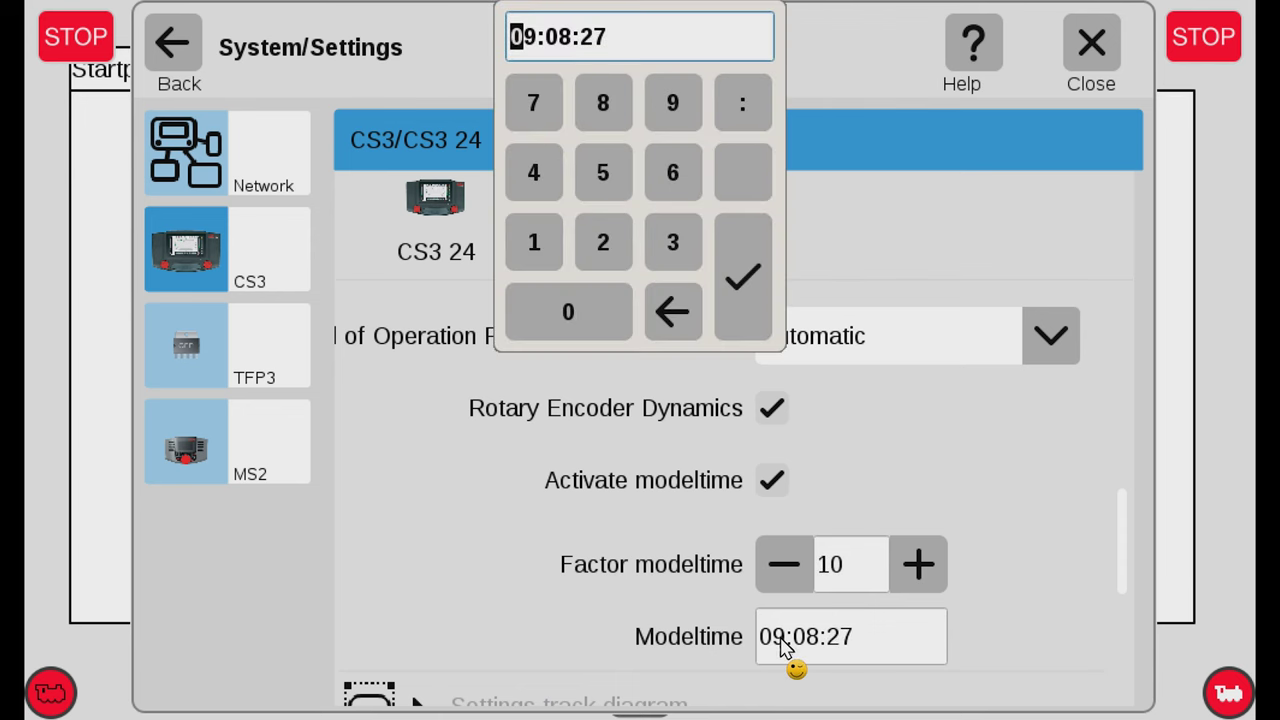
pyautogui.click(550, 258)
pyautogui.click(672, 245)
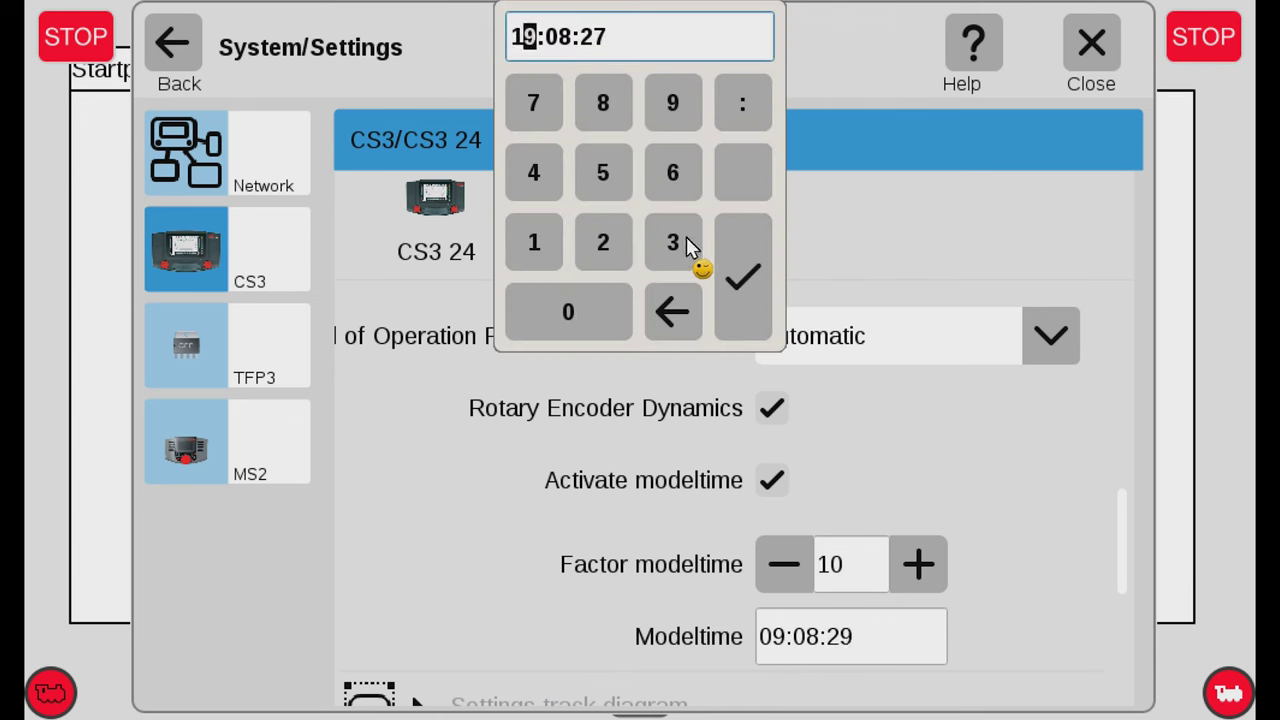
pyautogui.click(568, 312)
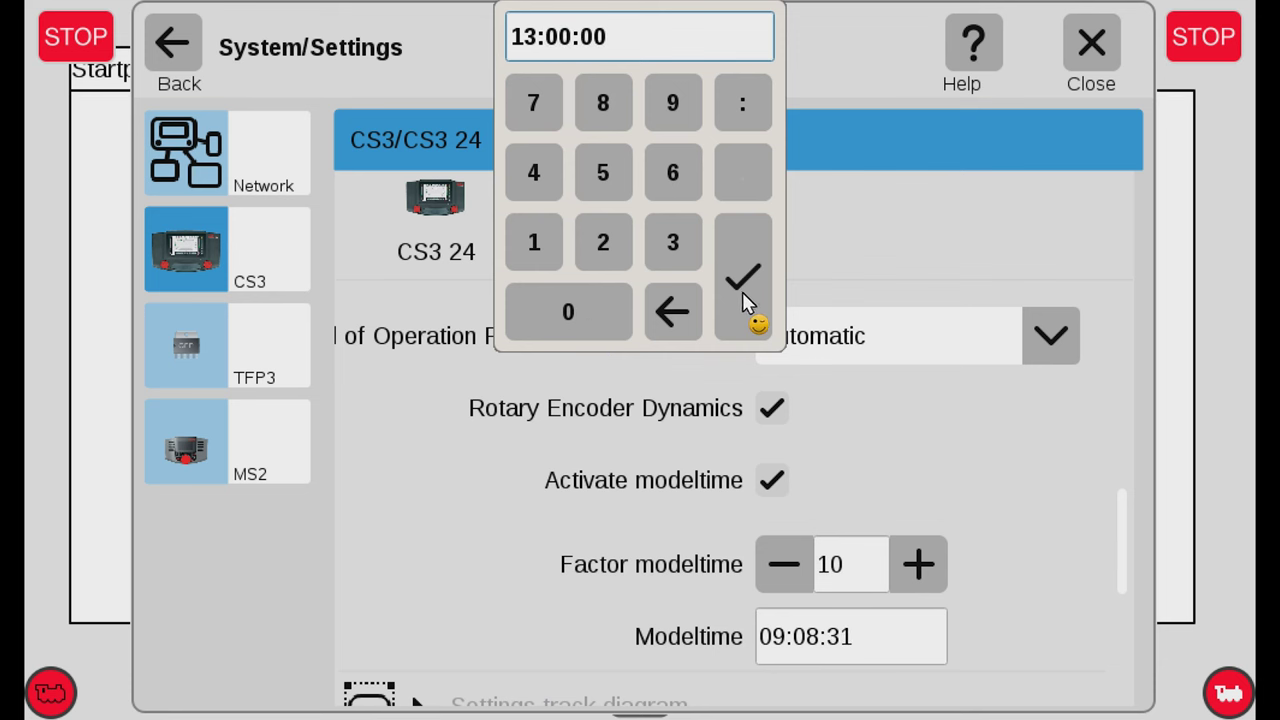
pyautogui.click(751, 277)
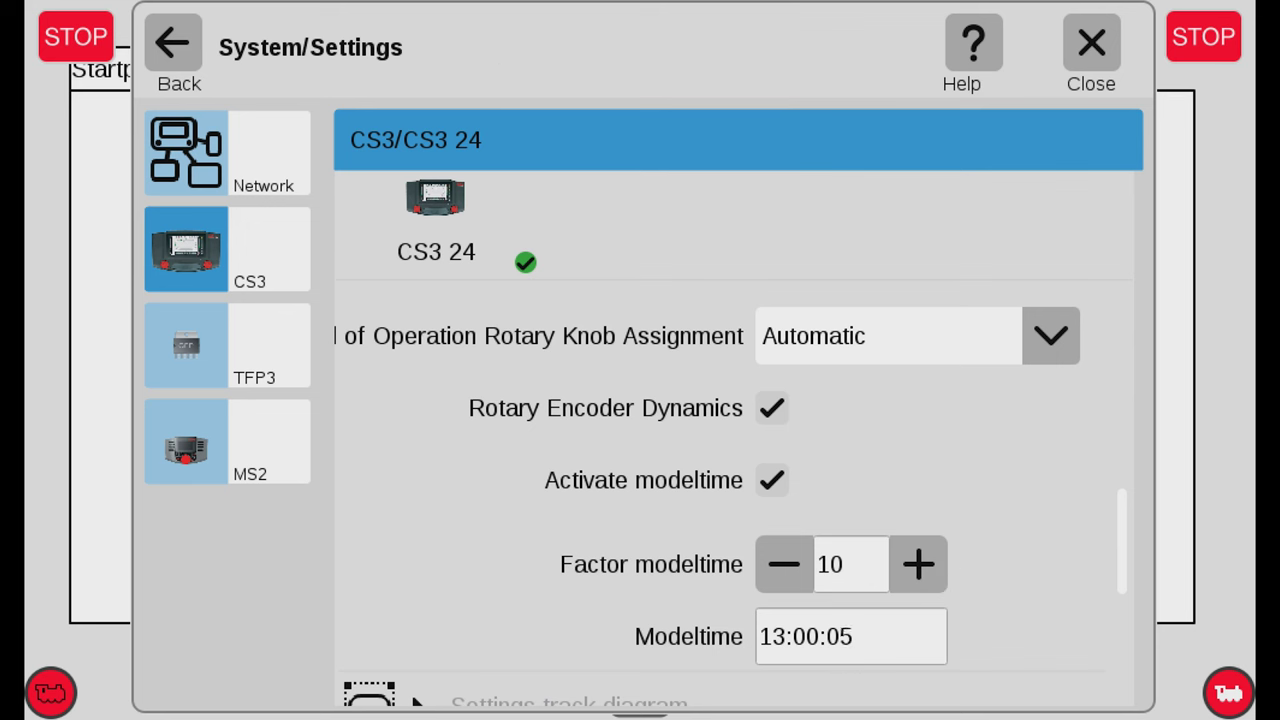
pyautogui.click(180, 50)
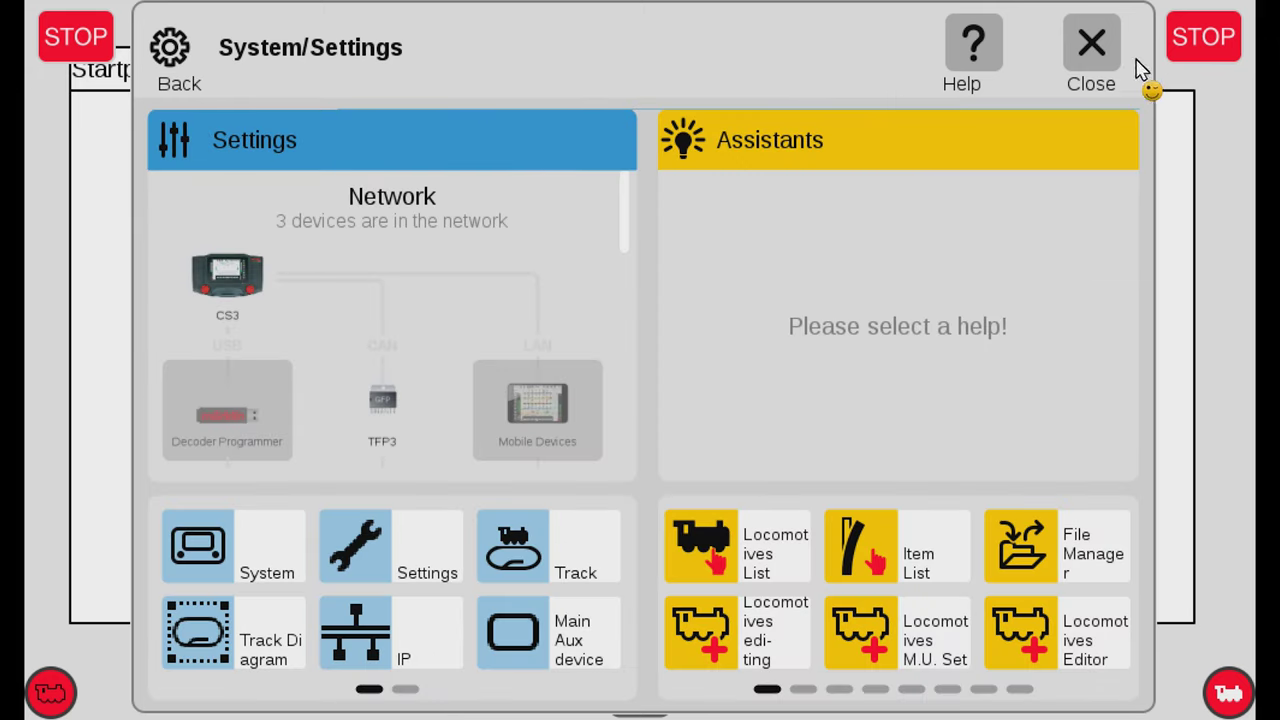
pyautogui.click(1179, 68)
# - Release the stop state and place a clock on the track board page above signal S 2, then finish editing the page
pyautogui.click(1203, 42)
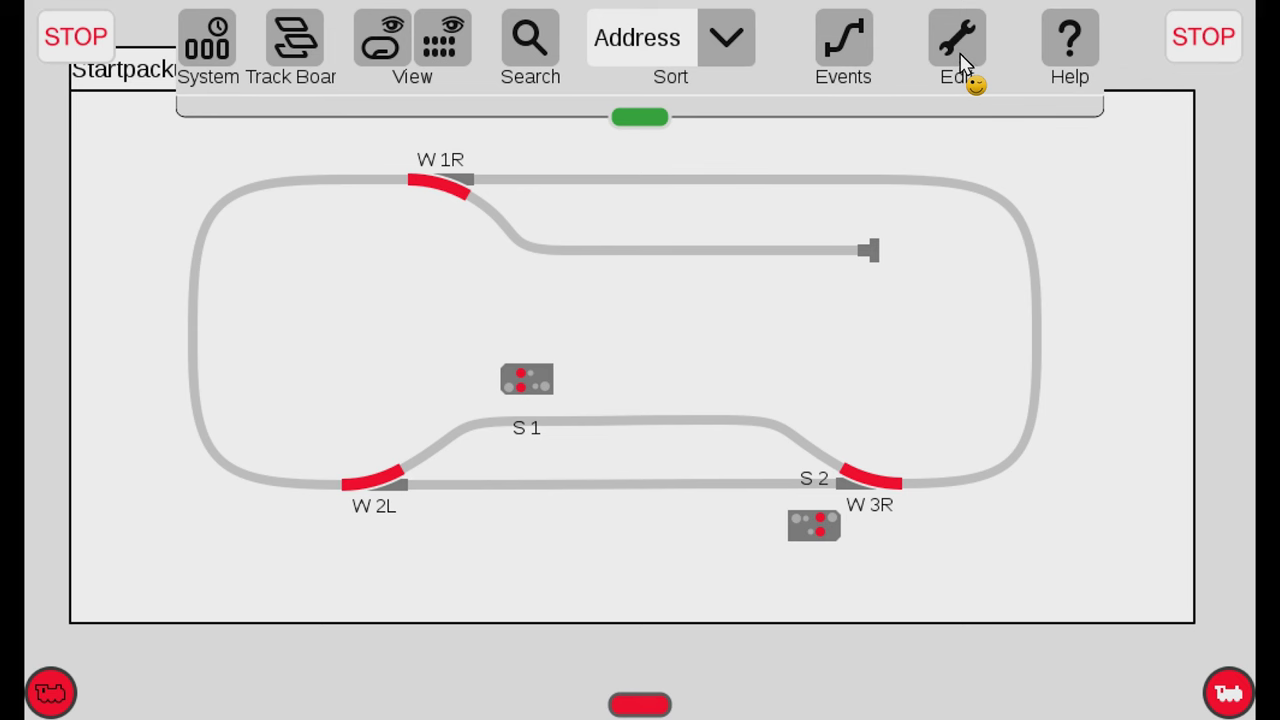
pyautogui.click(960, 65)
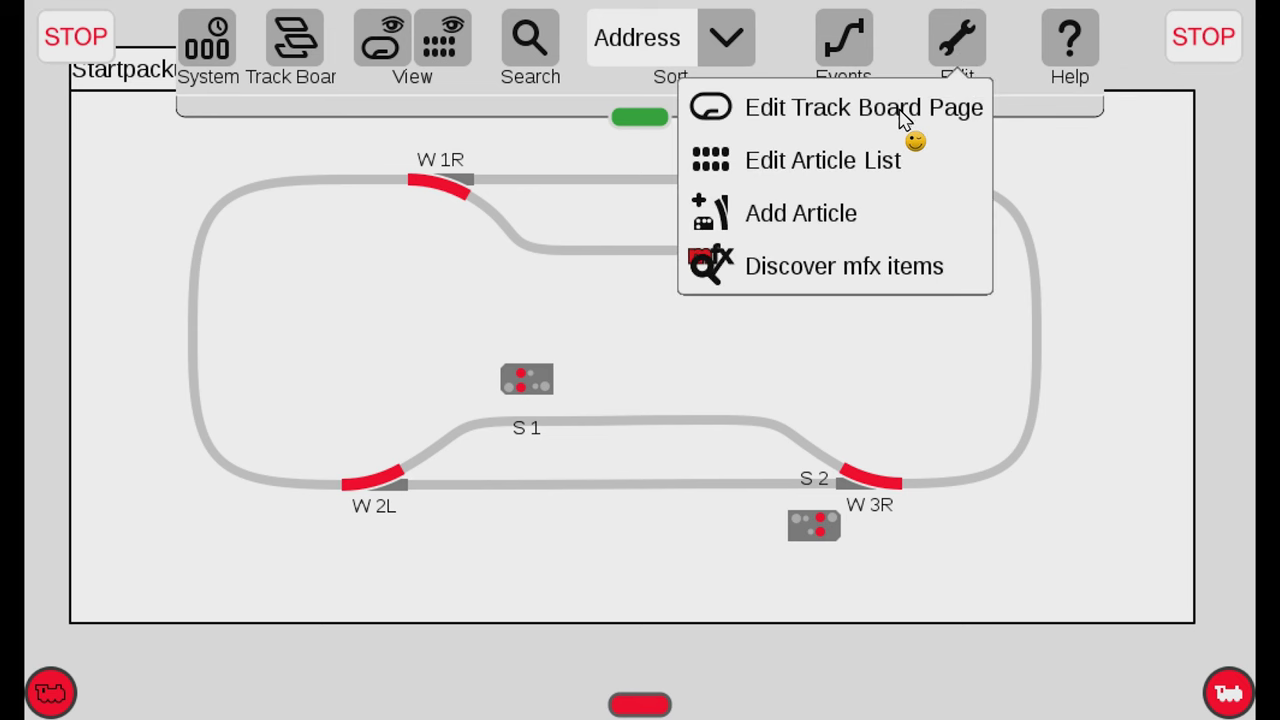
pyautogui.click(900, 112)
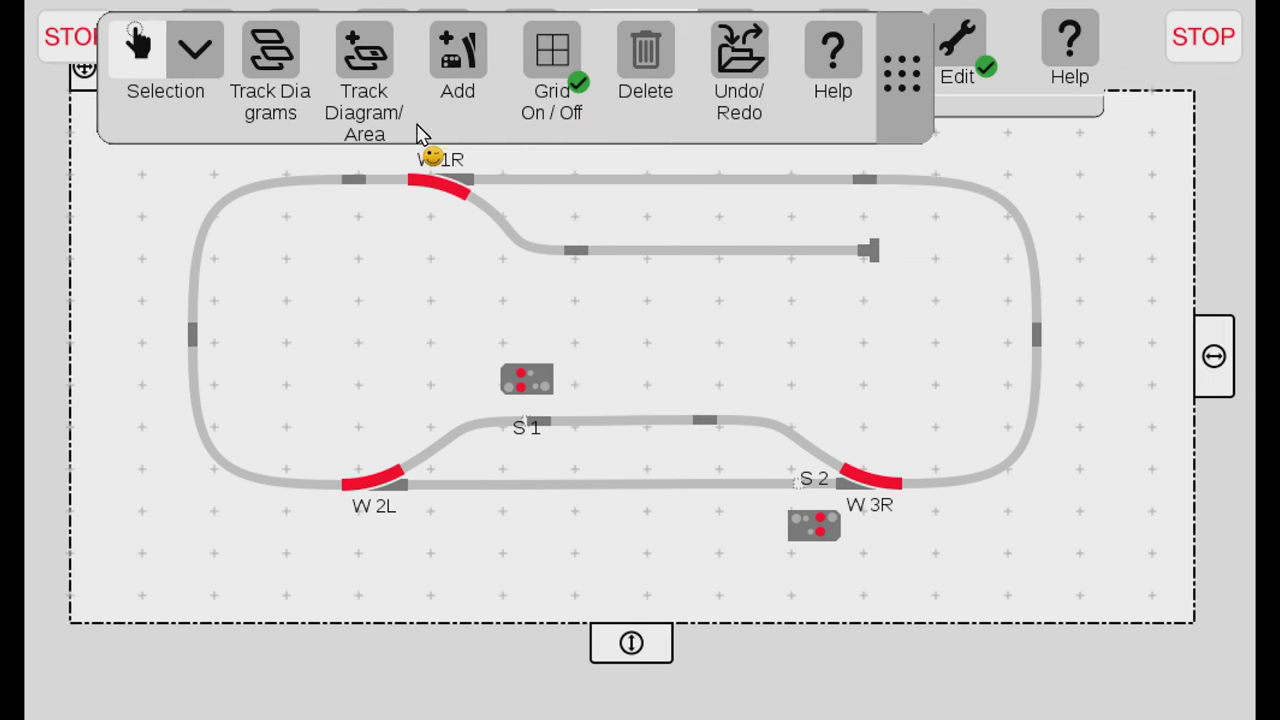
pyautogui.click(460, 60)
pyautogui.hscroll(5, 533, 217)
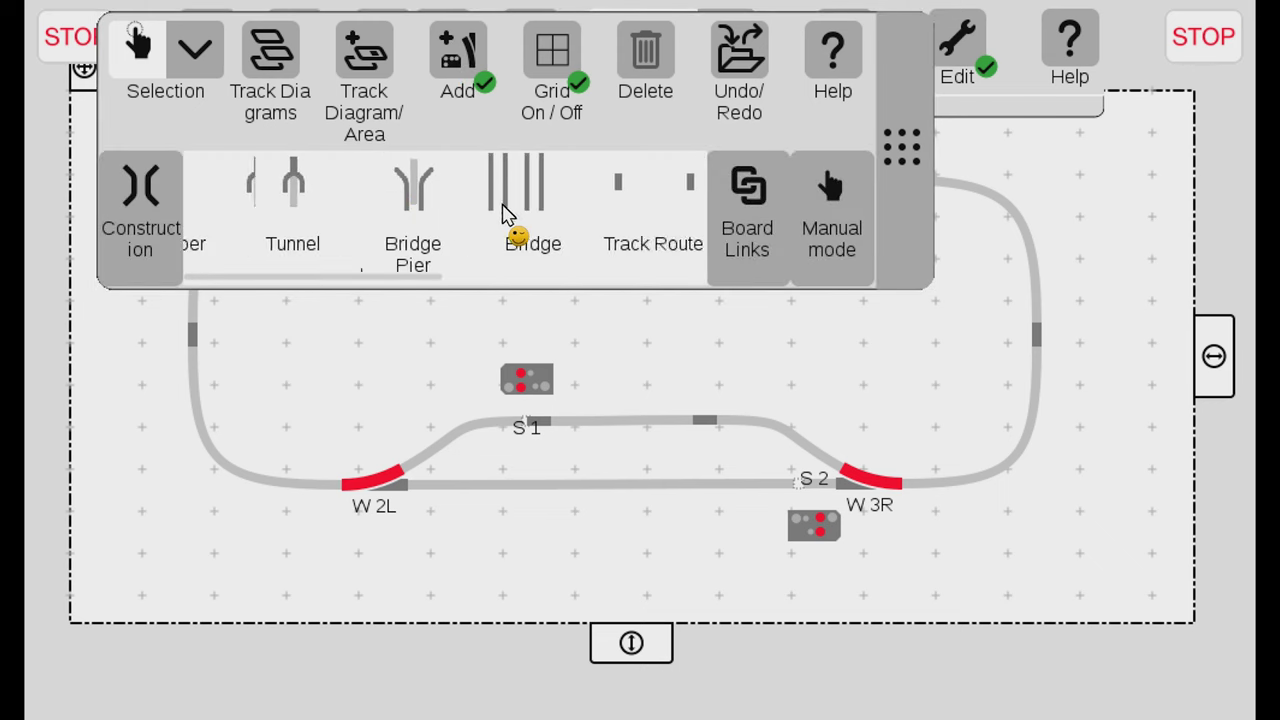
pyautogui.moveTo(645, 228); pyautogui.dragTo(840, 386)
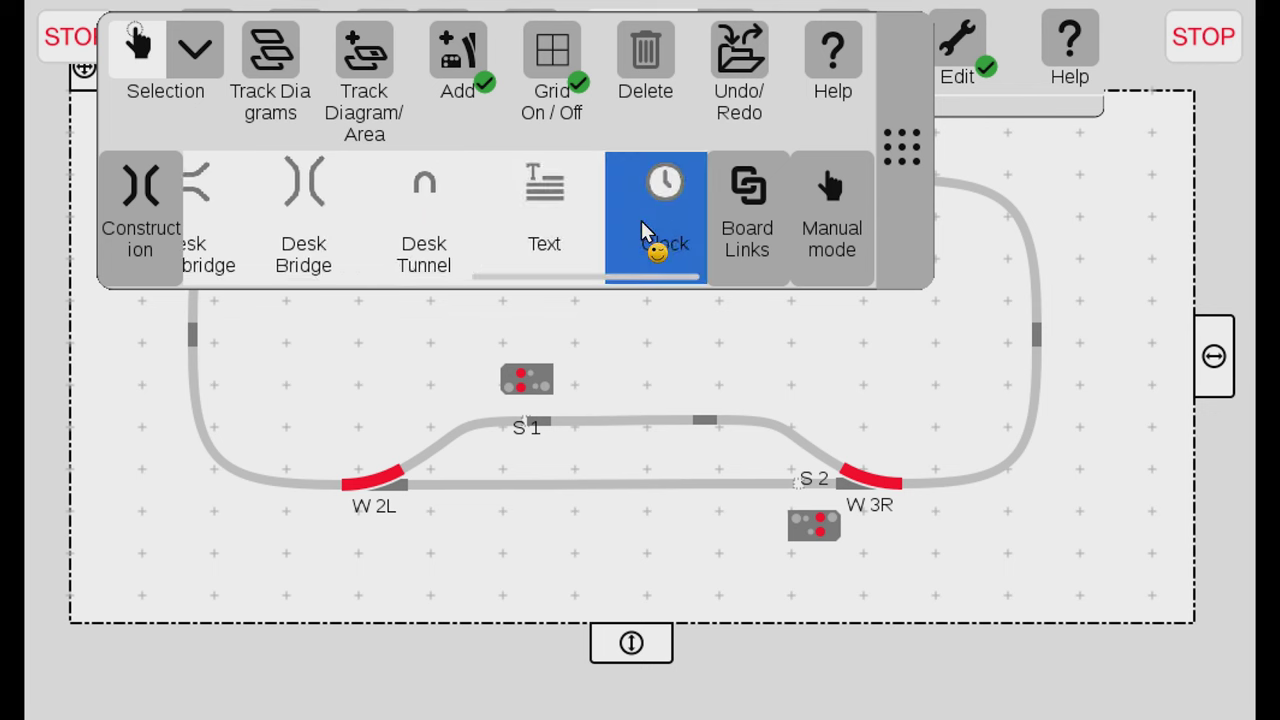
pyautogui.moveTo(657, 222); pyautogui.dragTo(877, 419)
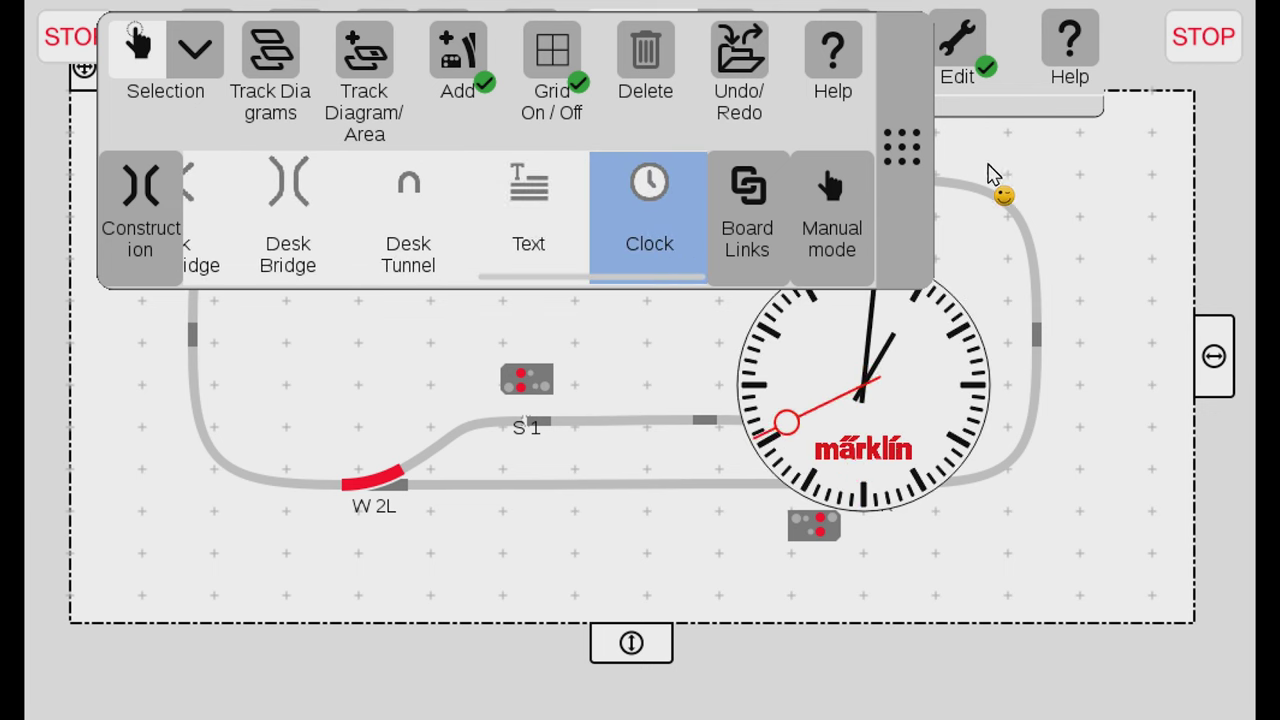
pyautogui.click(958, 60)
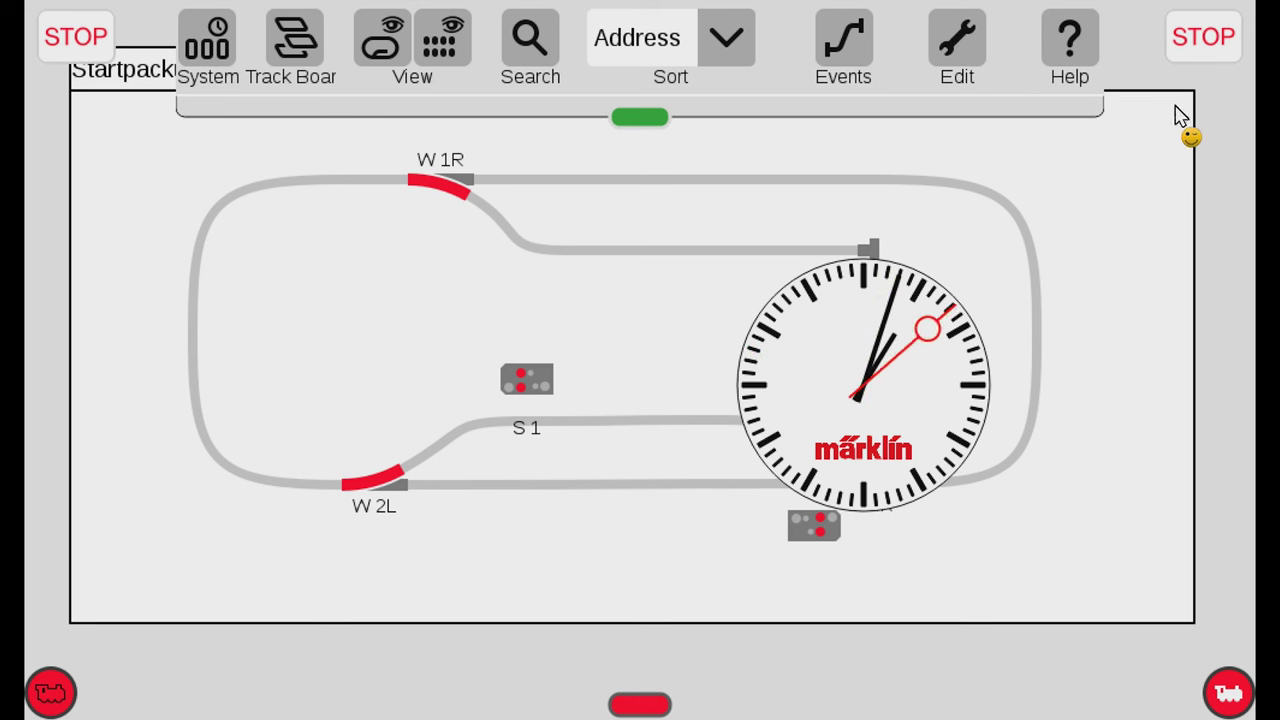
# - Engage and release the stop state to compare how the clock on the track board runs
pyautogui.click(1206, 38)
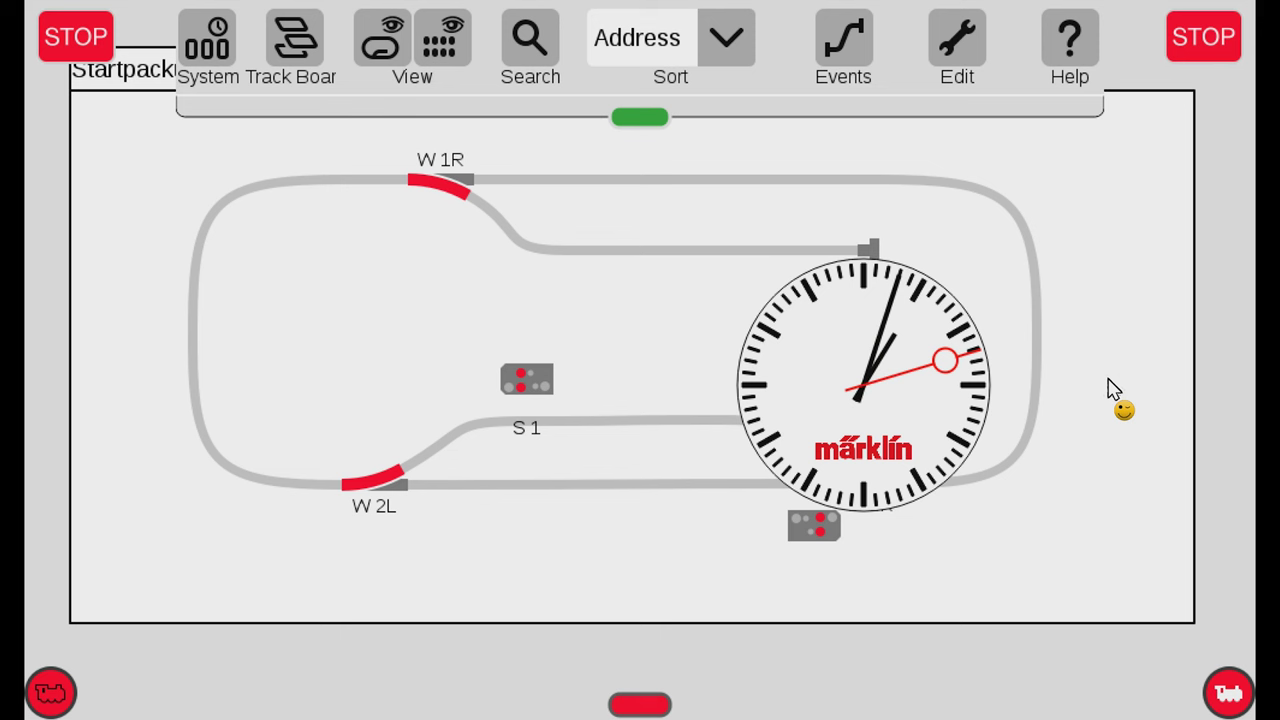
pyautogui.click(1230, 52)
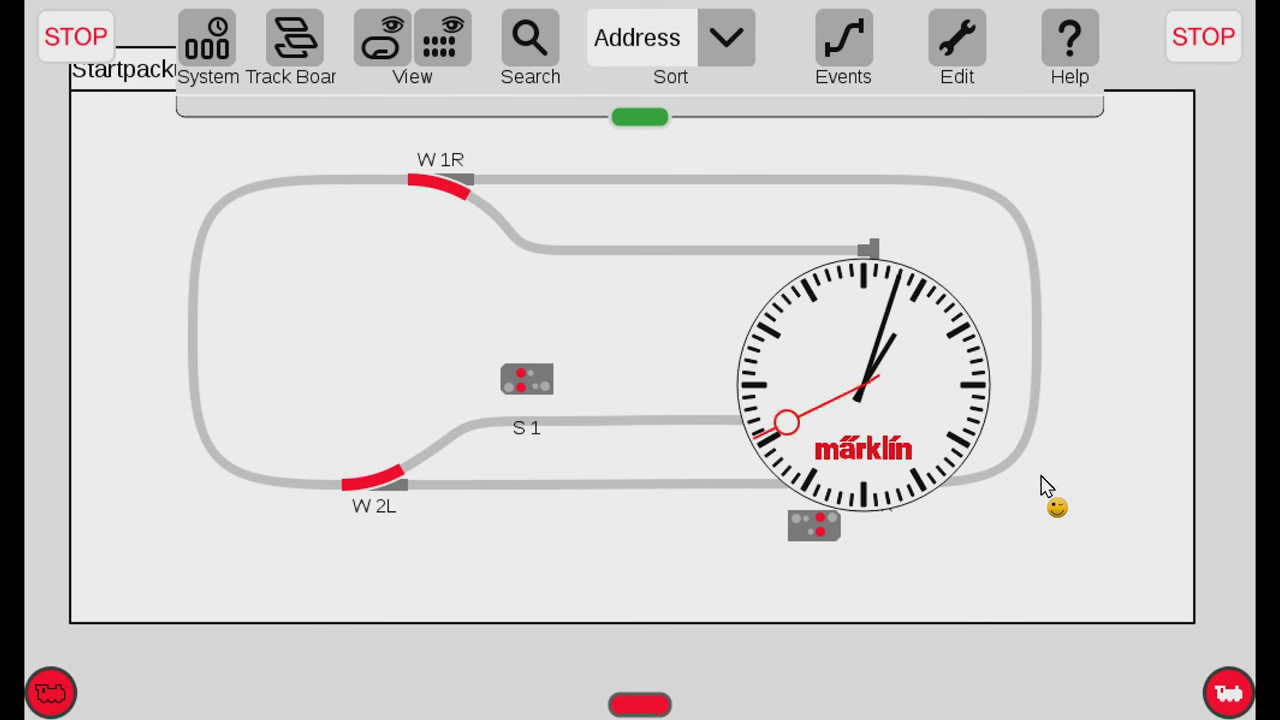
# - Create a new event in the first free slot and add a modeltime element to its sequence
pyautogui.click(829, 28)
pyautogui.click(282, 168)
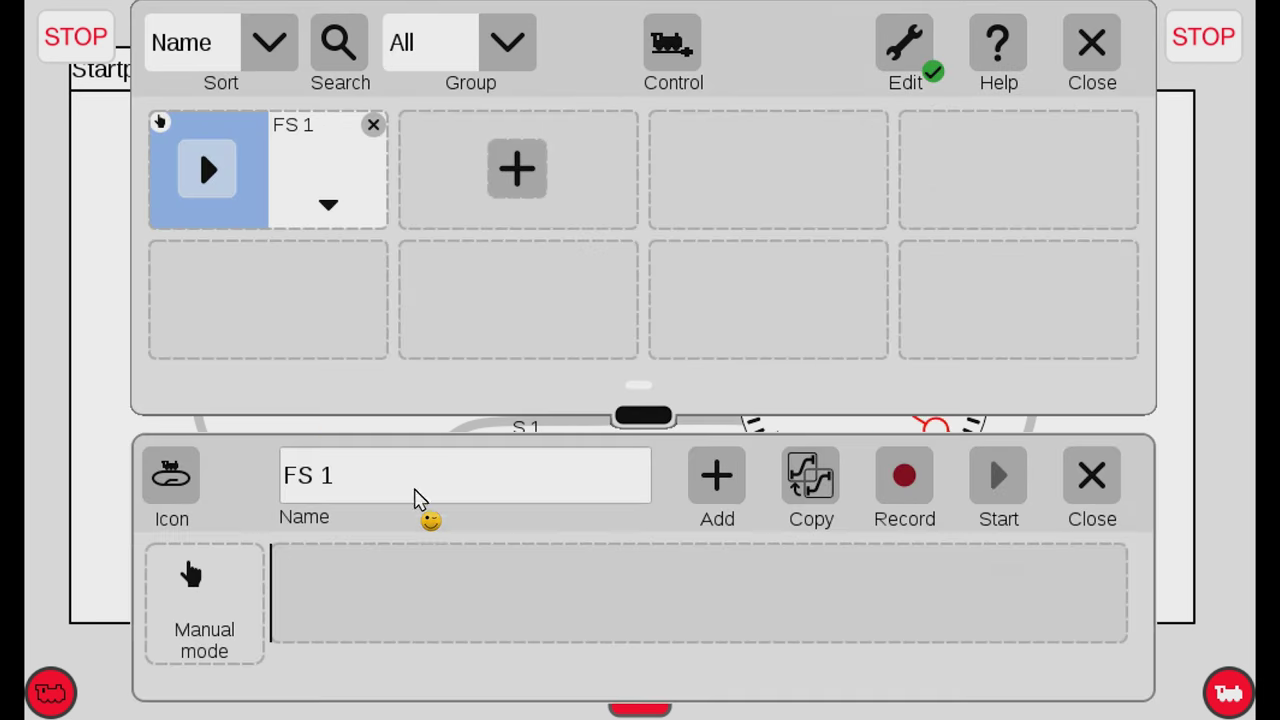
pyautogui.click(717, 477)
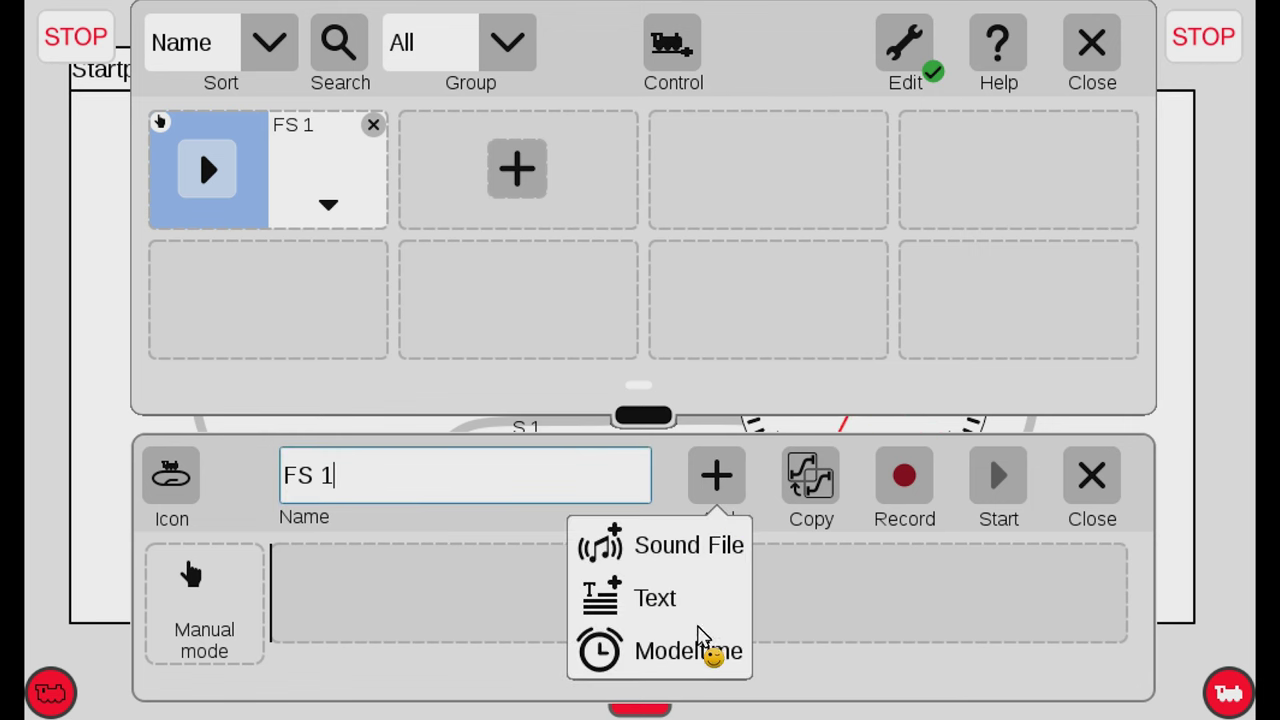
pyautogui.click(700, 652)
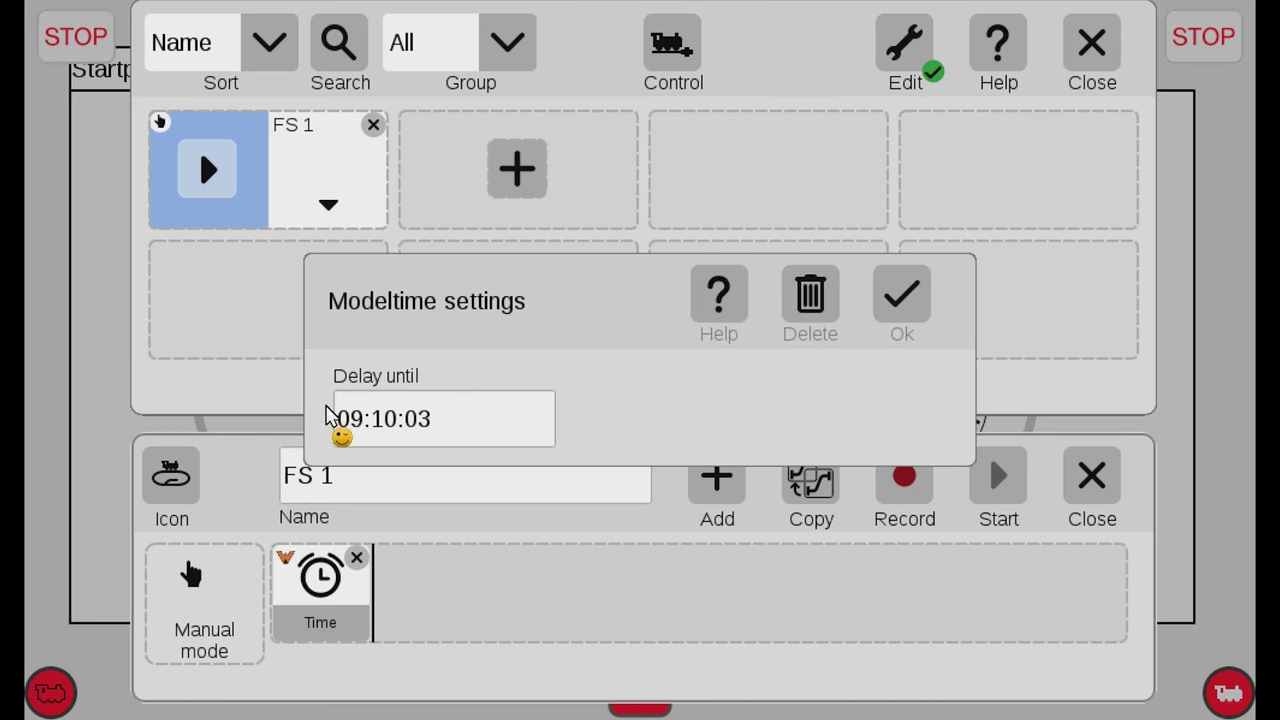
# - Set the modeltime element to delay until 14:00:00, end event editing and return to the track board
pyautogui.click(362, 432)
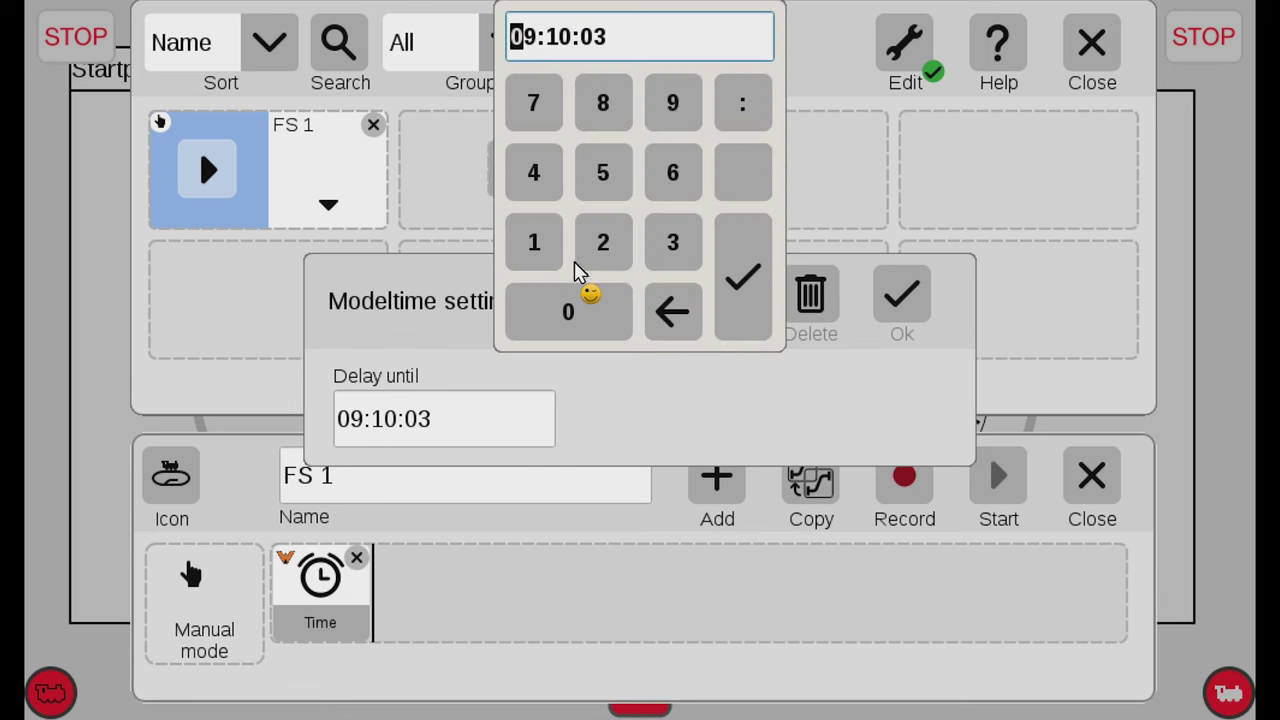
pyautogui.click(538, 245)
pyautogui.click(543, 171)
pyautogui.click(597, 313)
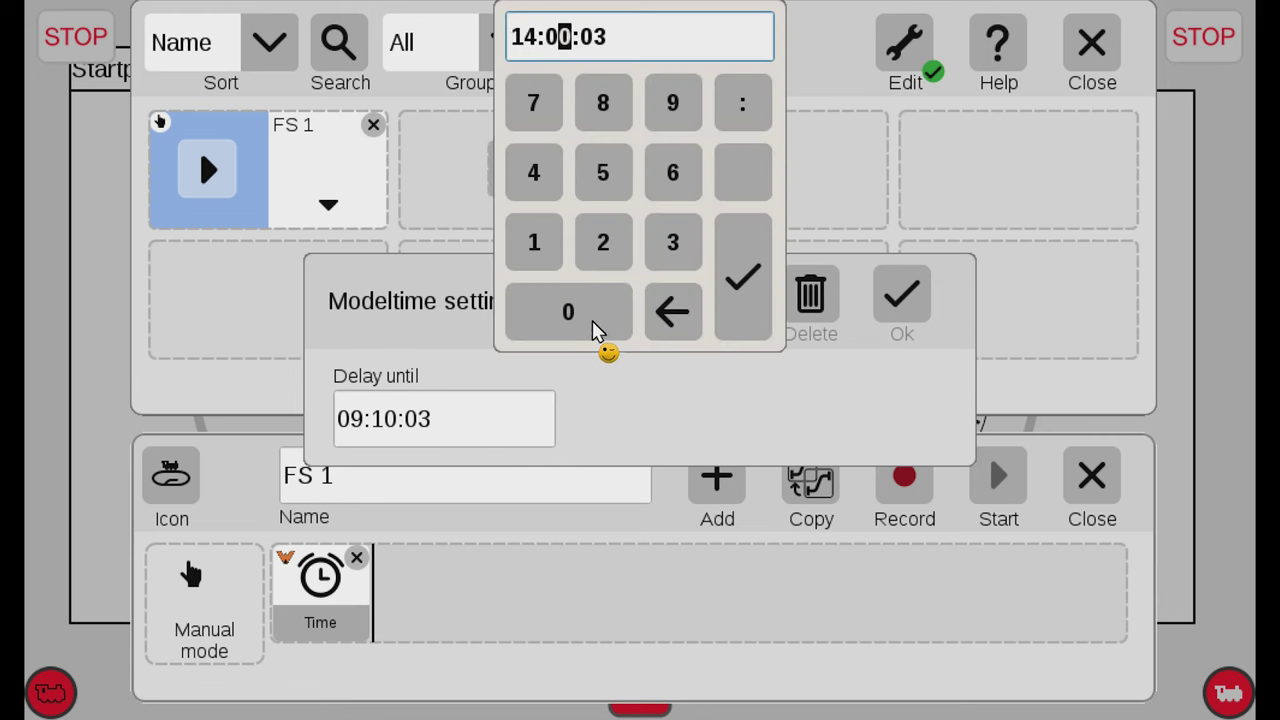
pyautogui.click(594, 328)
pyautogui.click(594, 328)
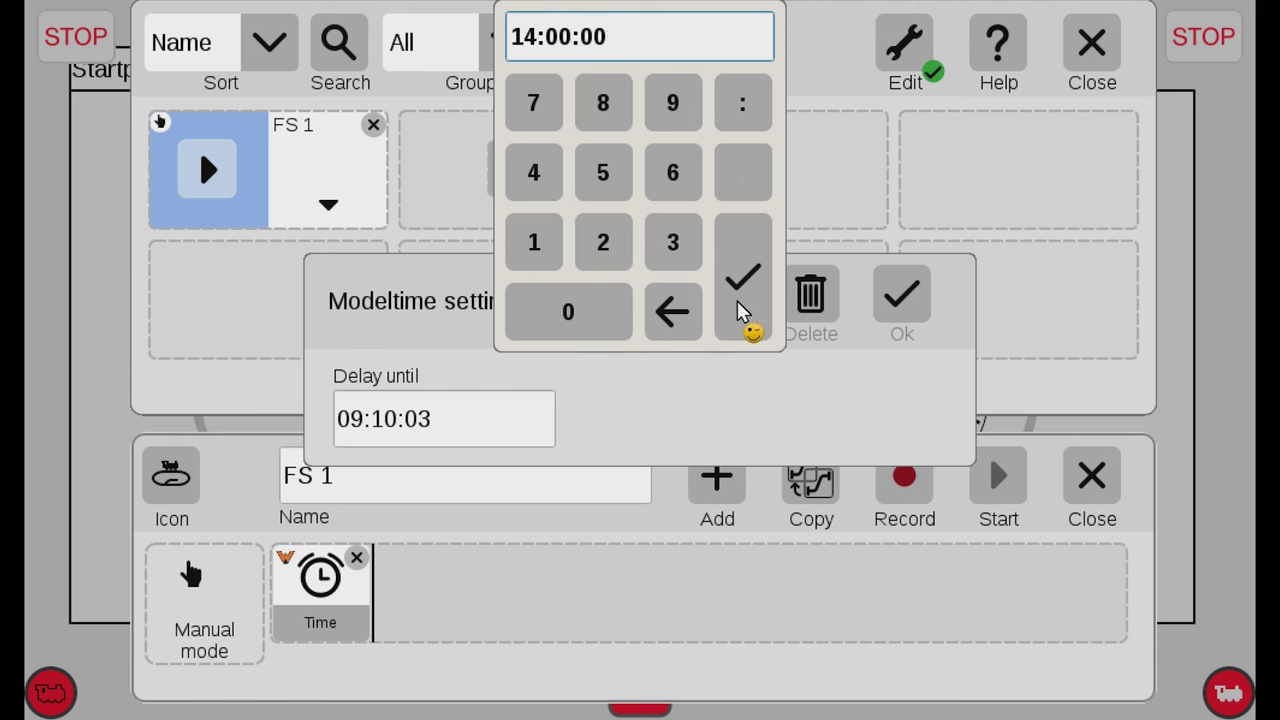
pyautogui.click(740, 280)
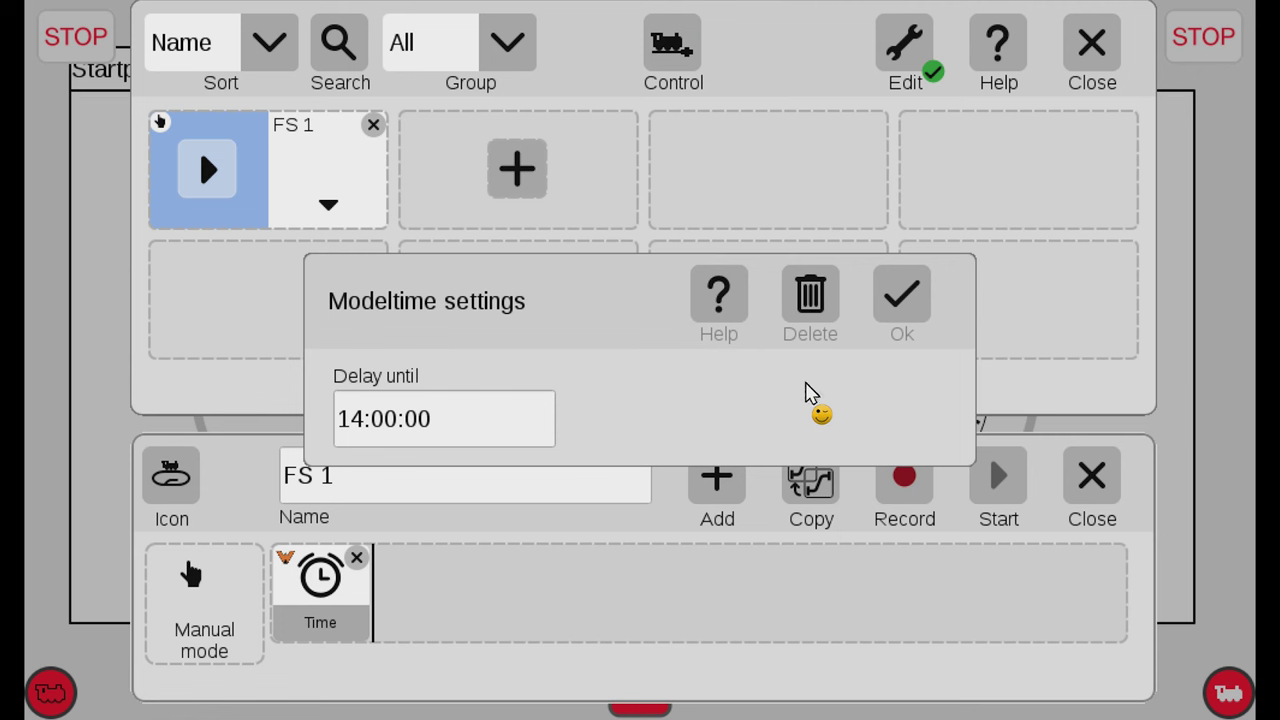
pyautogui.click(918, 293)
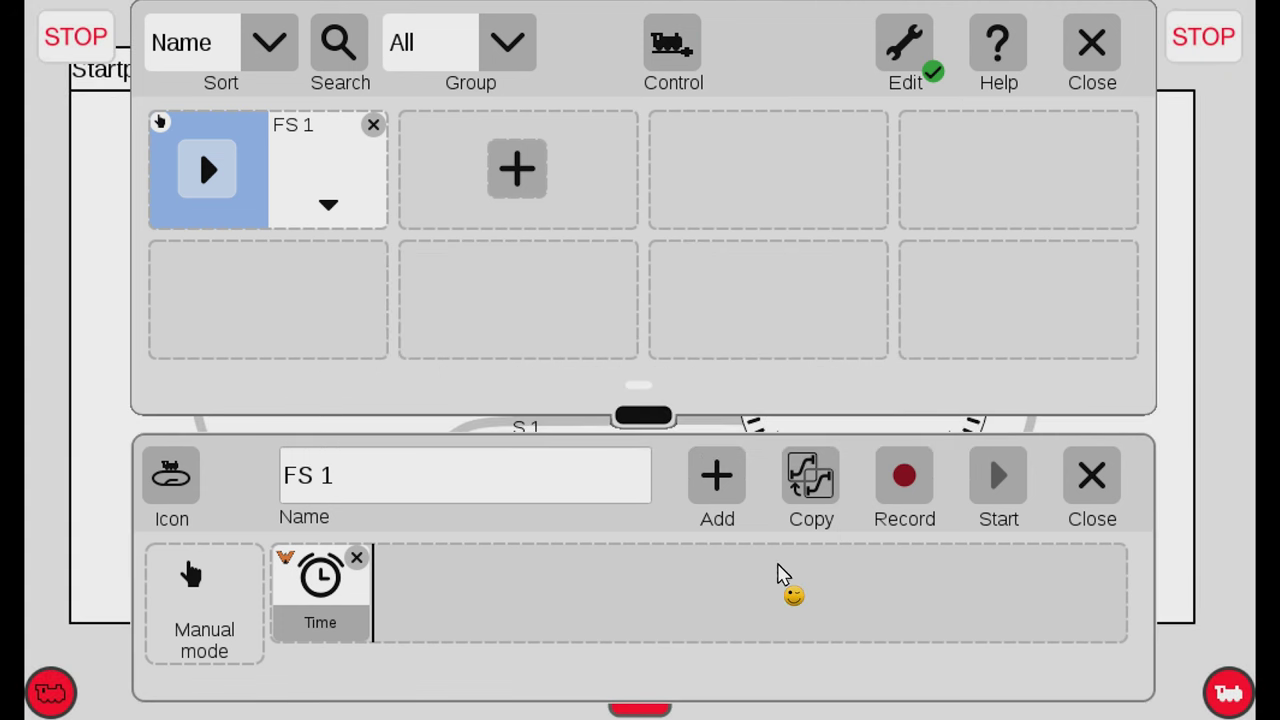
pyautogui.click(915, 50)
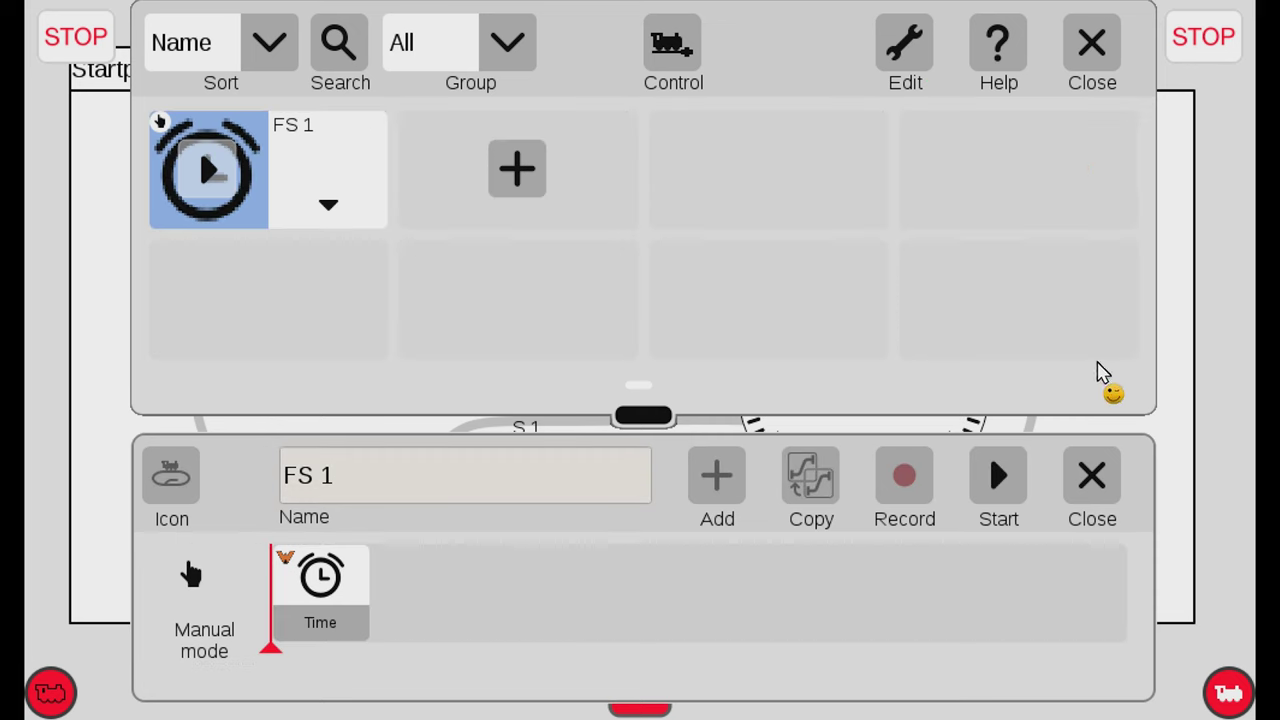
pyautogui.click(1095, 60)
pyautogui.click(1092, 475)
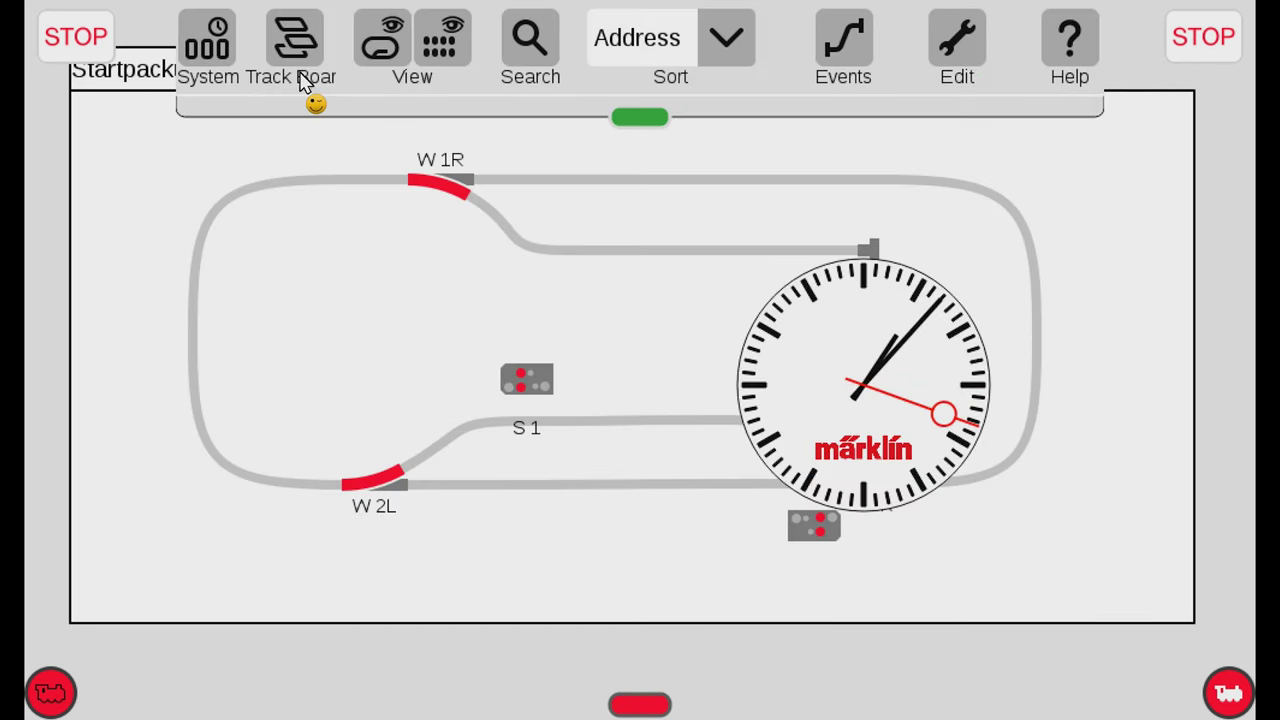
# - Enable Events - Extended Mode in the CS3's track protocols and operations settings, acknowledge the information and return to the track board
pyautogui.click(212, 45)
pyautogui.click(226, 552)
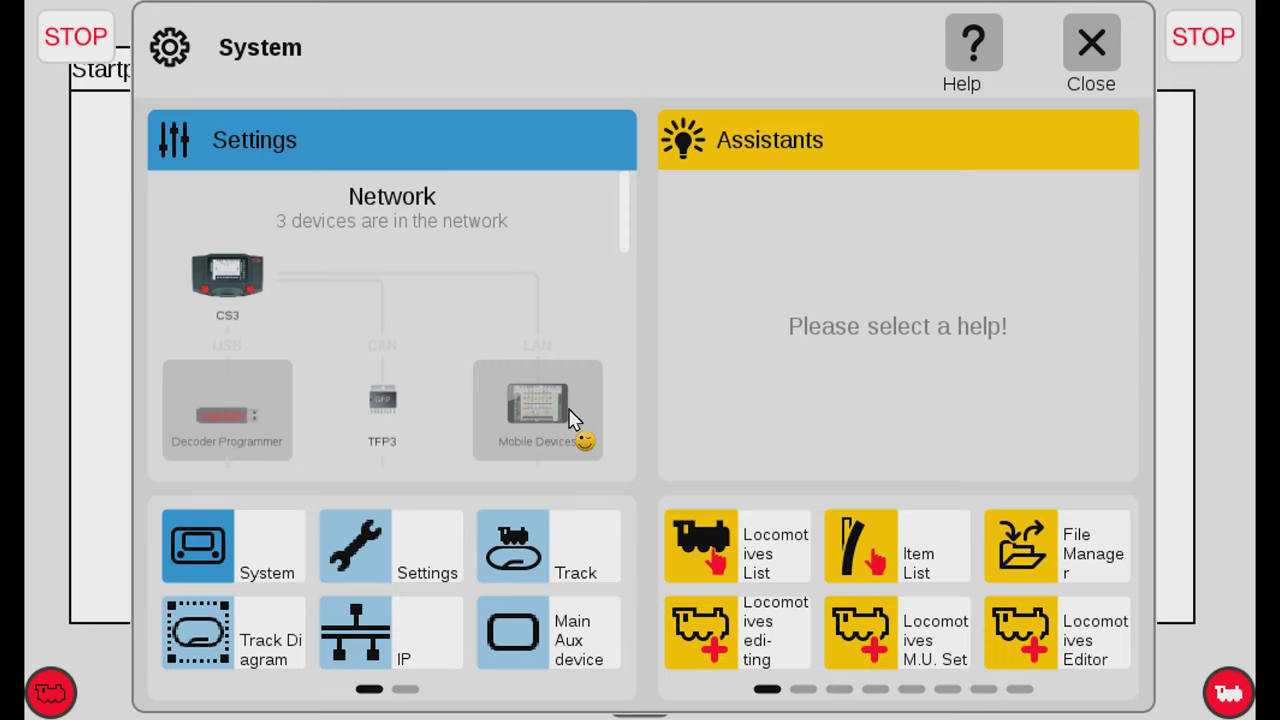
pyautogui.scroll(-3, 600, 390)
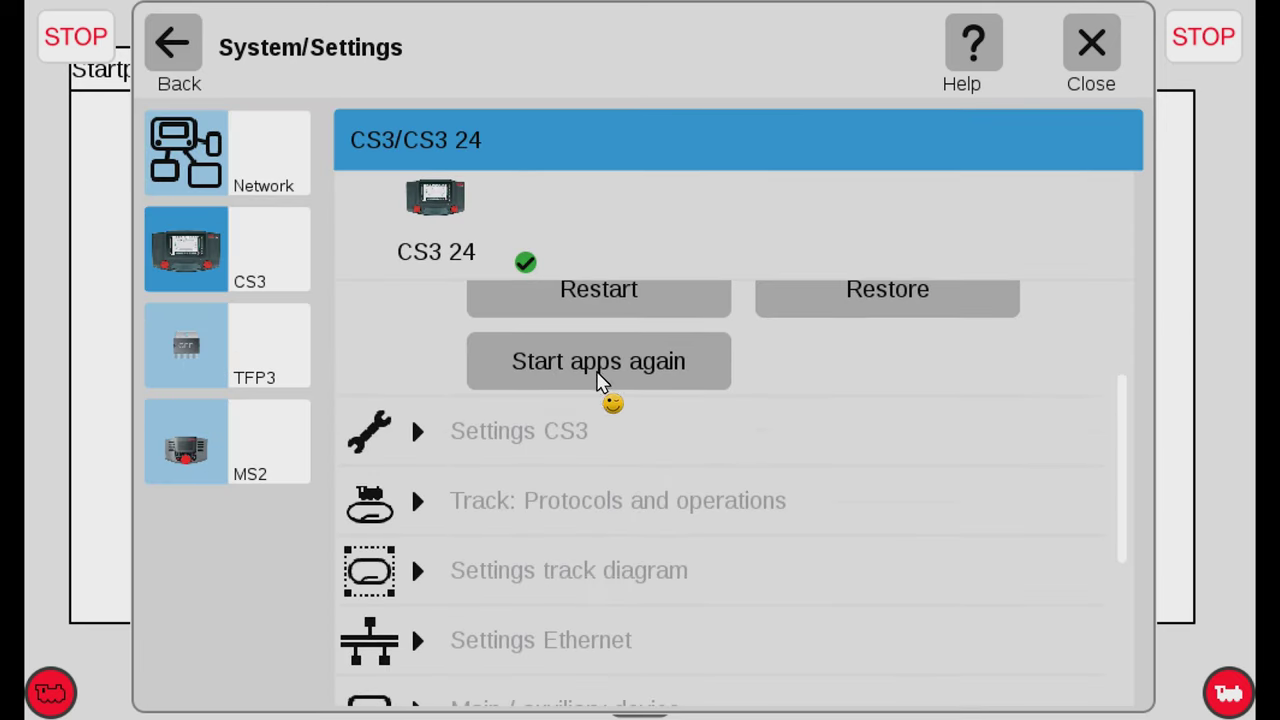
pyautogui.click(434, 515)
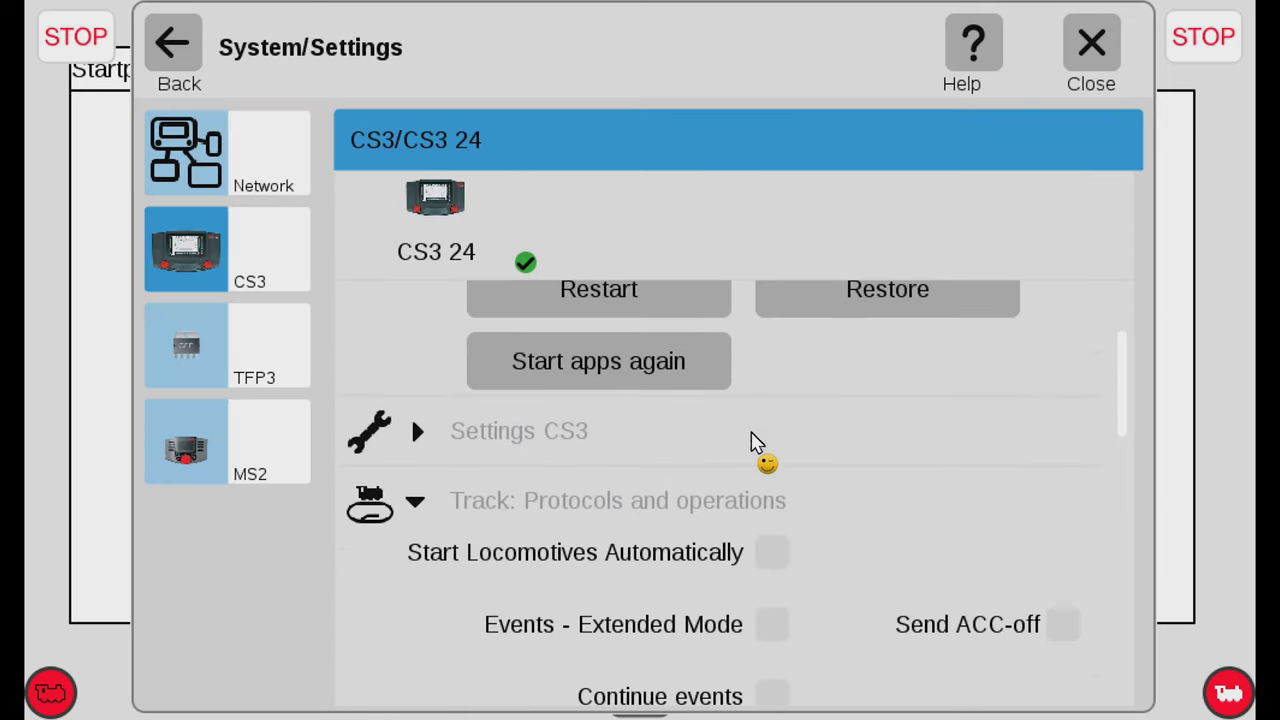
pyautogui.scroll(-1, 760, 450)
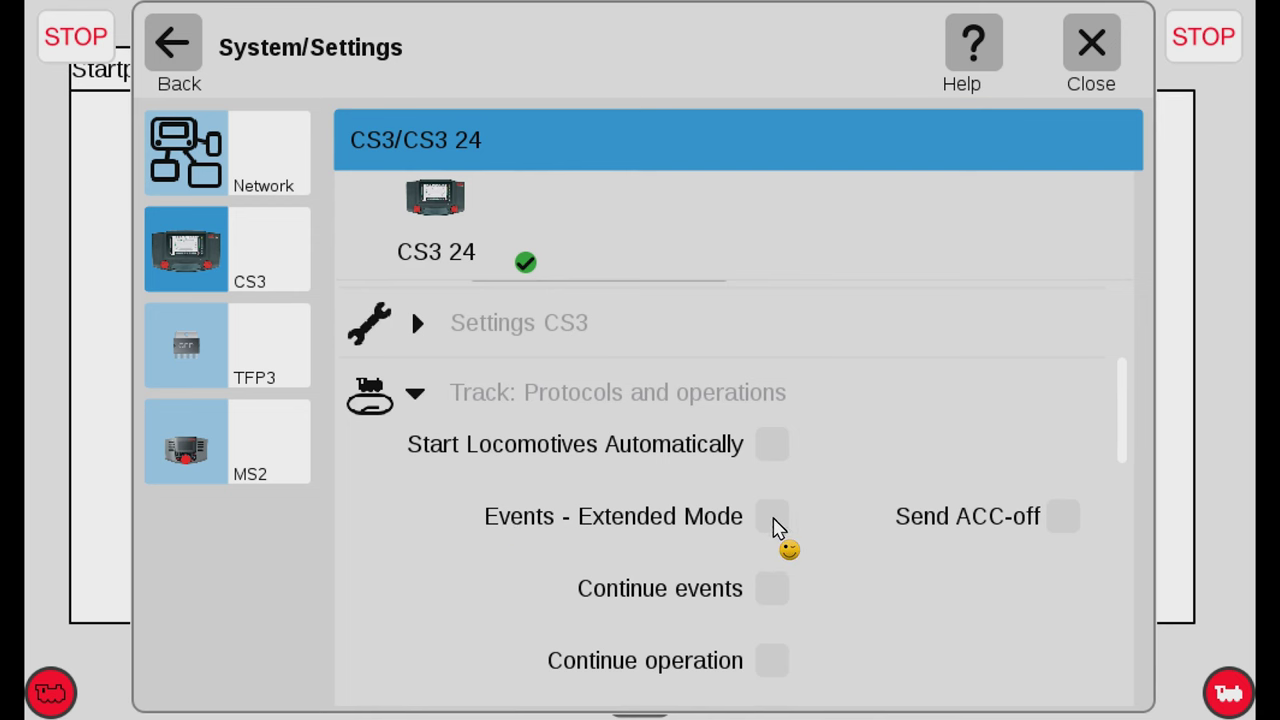
pyautogui.click(775, 520)
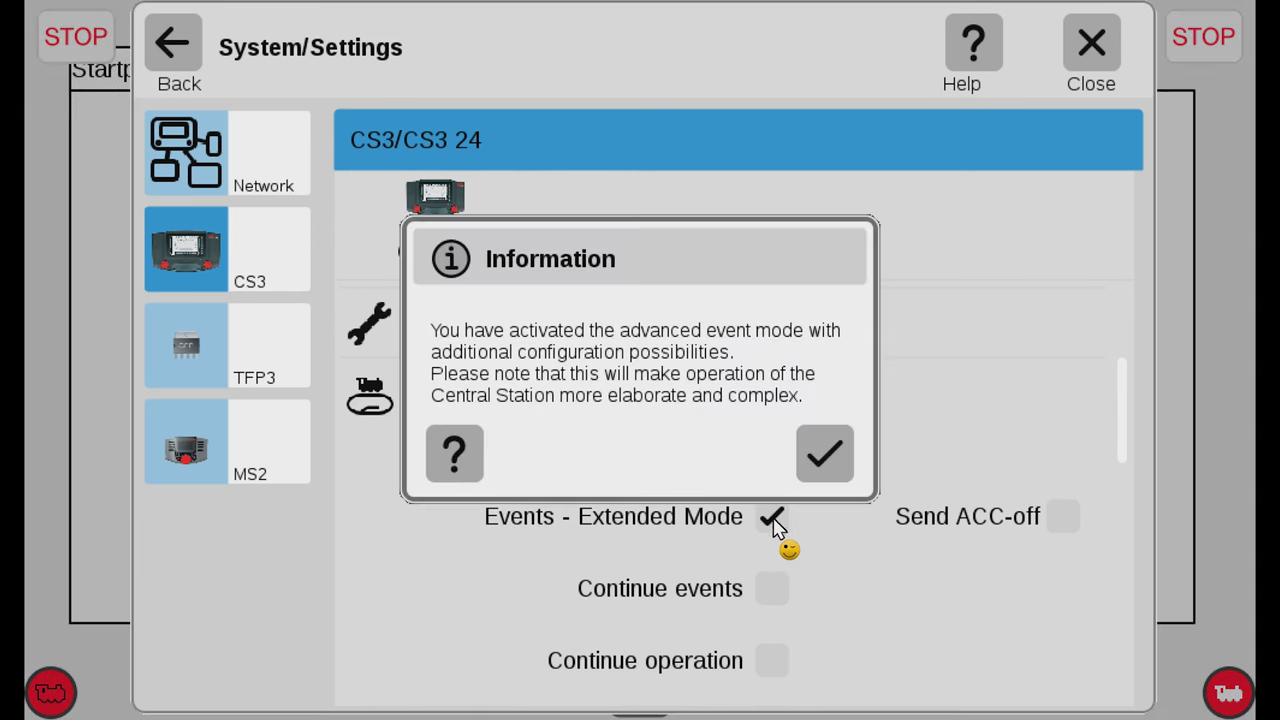
pyautogui.click(1110, 45)
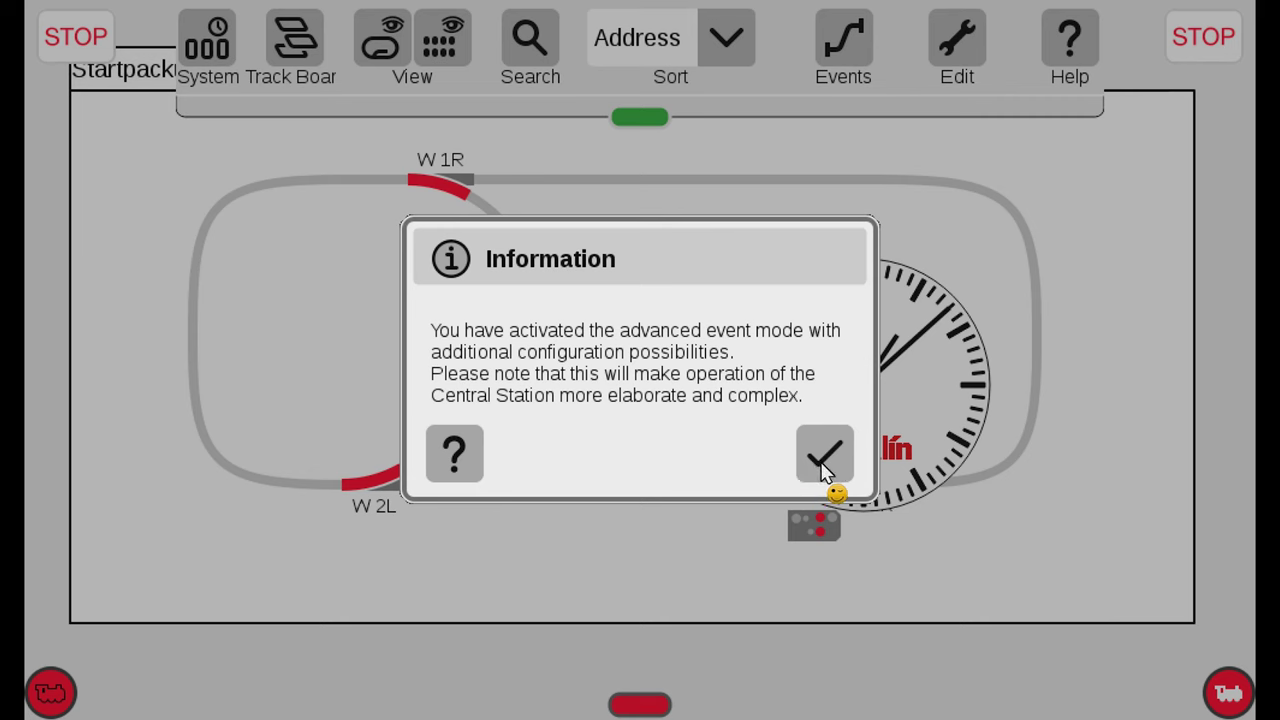
pyautogui.click(826, 462)
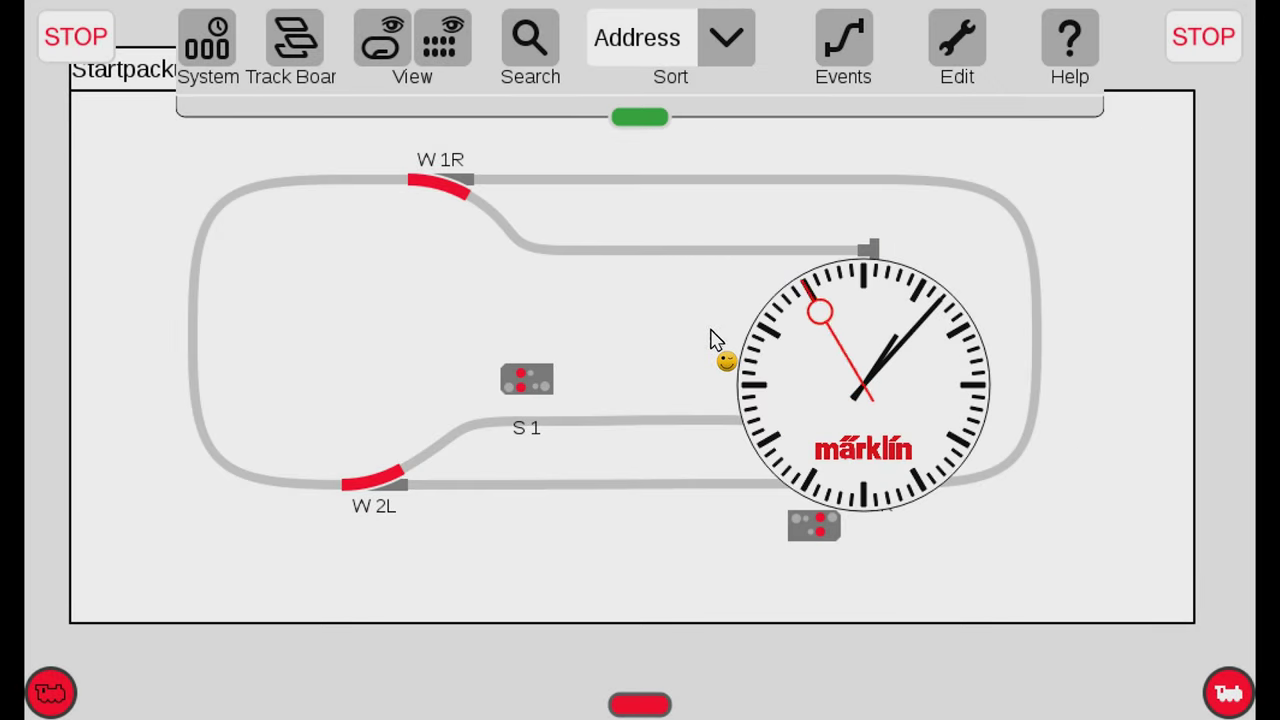
# - Create a new event in the free slot beside FS 1 and set its trigger to Modeltime
pyautogui.click(977, 58)
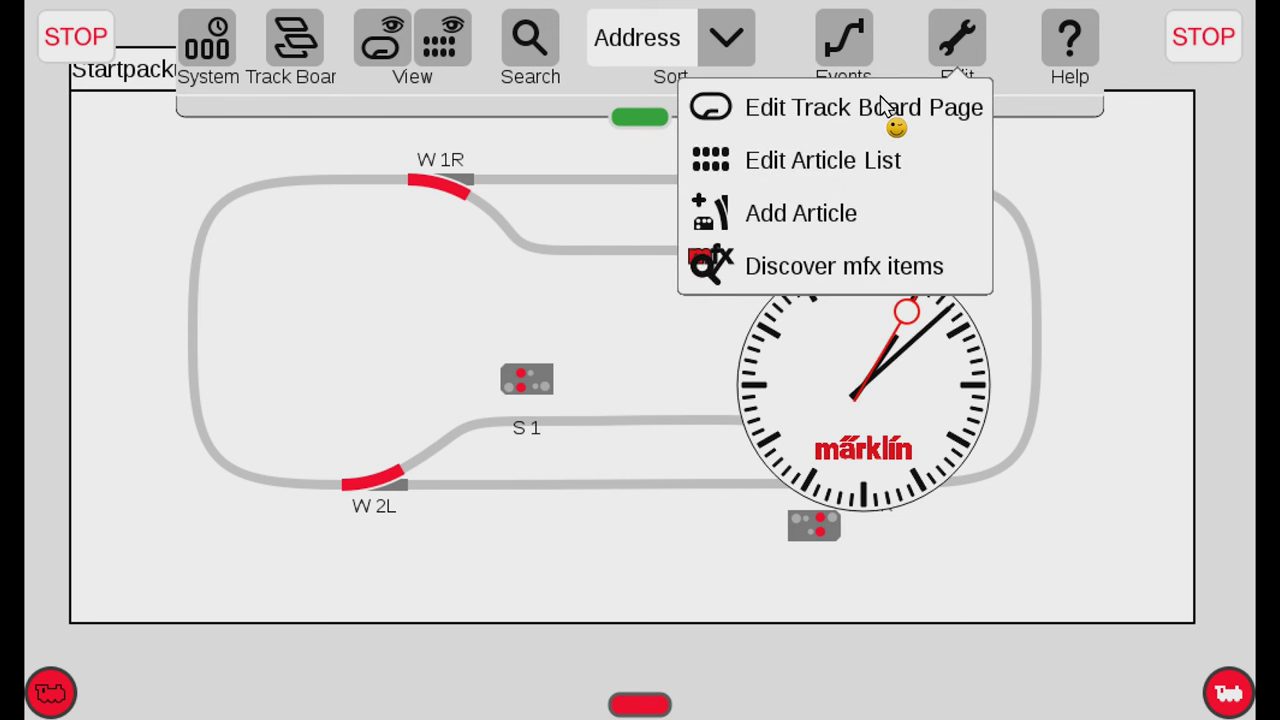
pyautogui.click(867, 68)
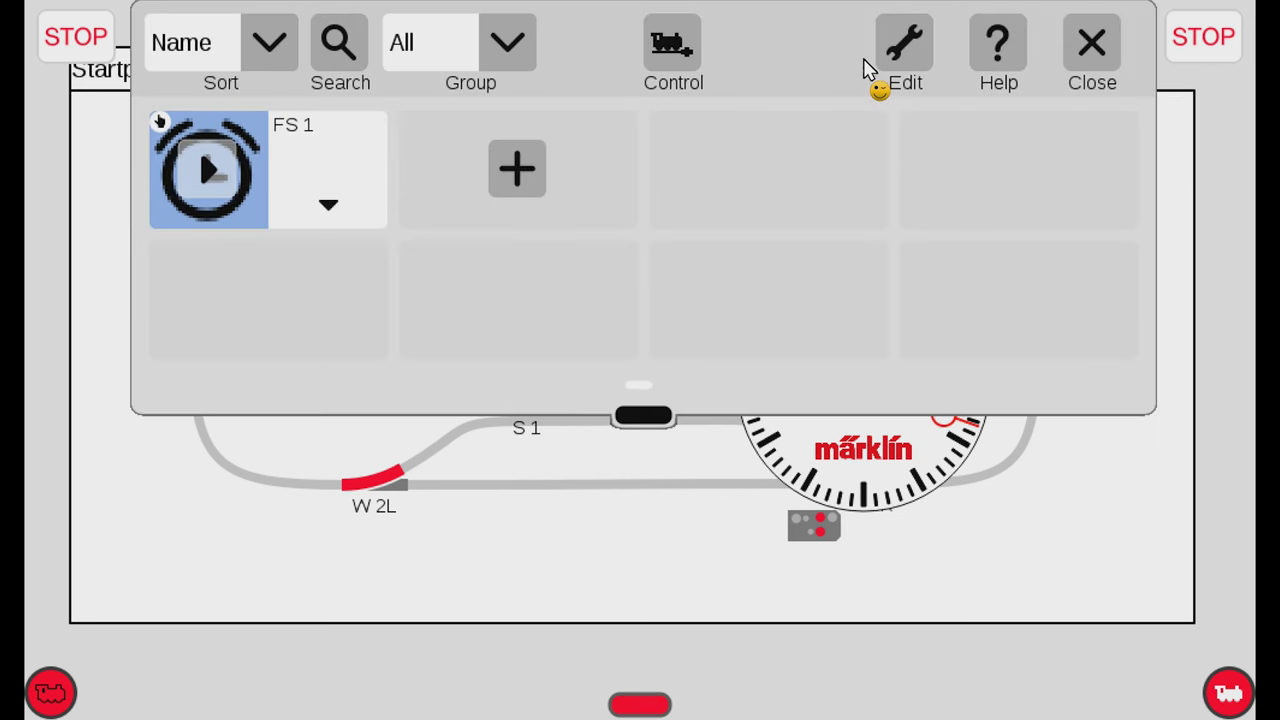
pyautogui.click(529, 177)
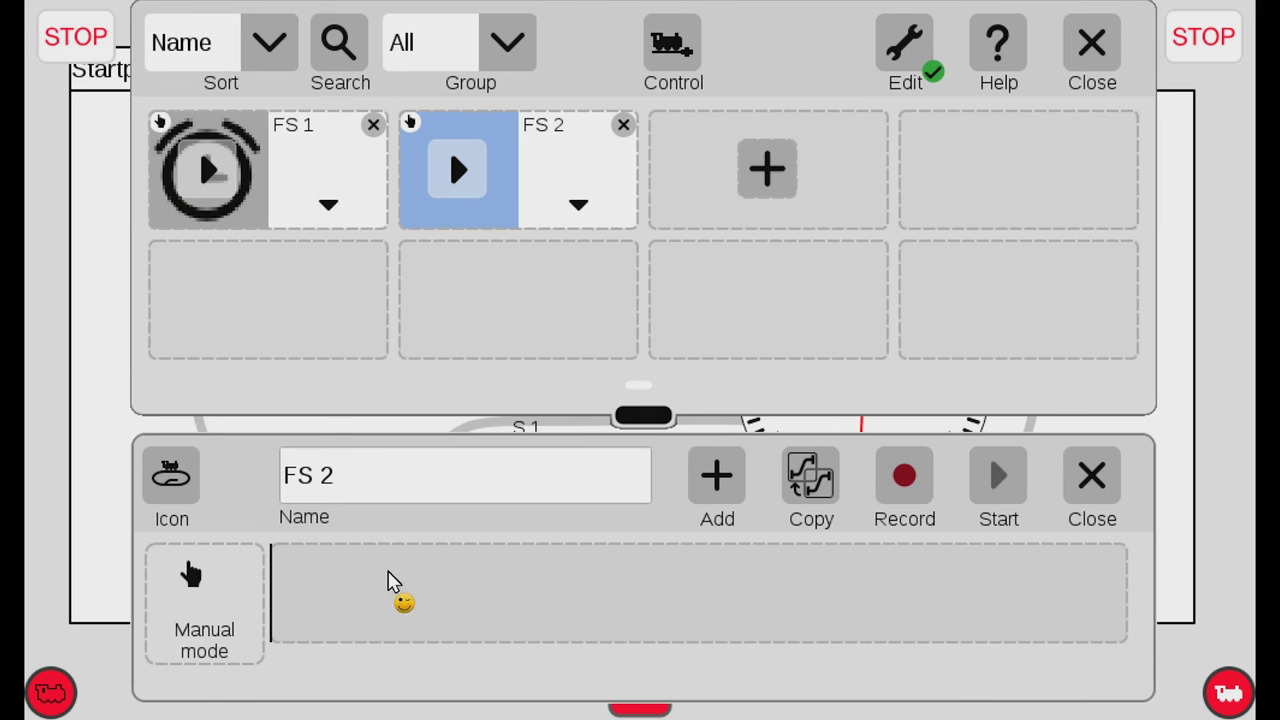
pyautogui.click(208, 632)
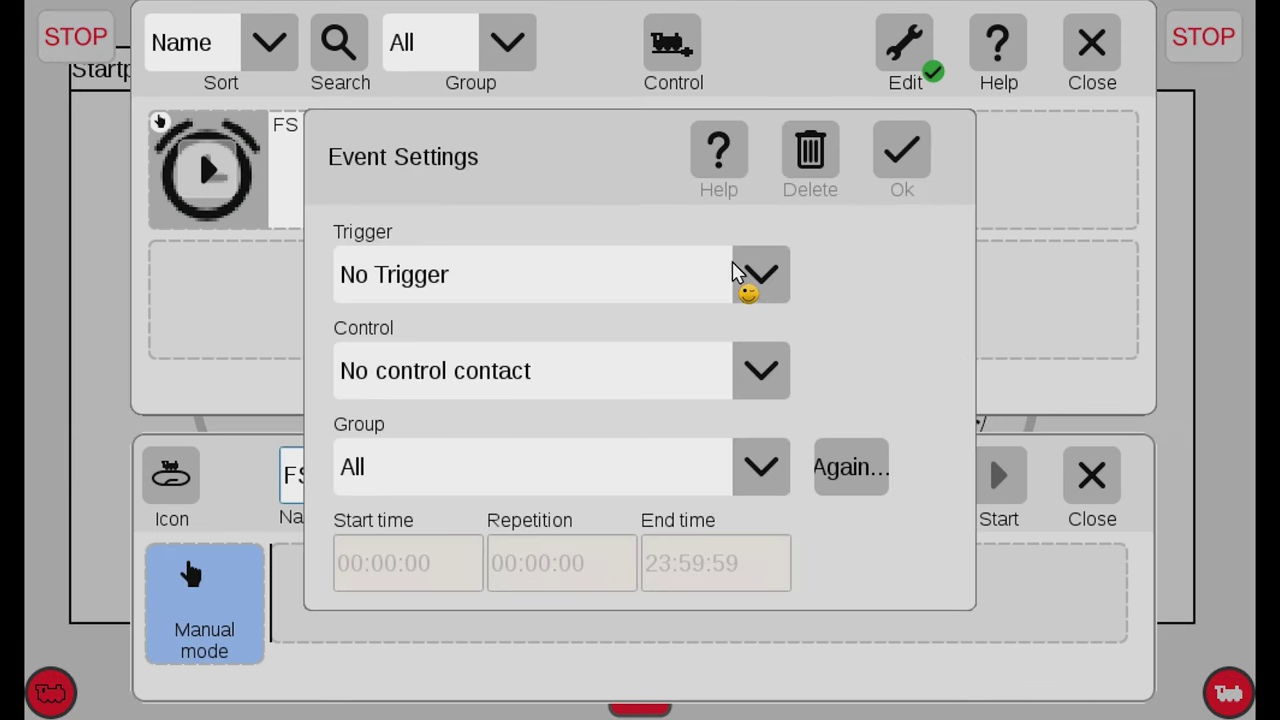
pyautogui.click(761, 274)
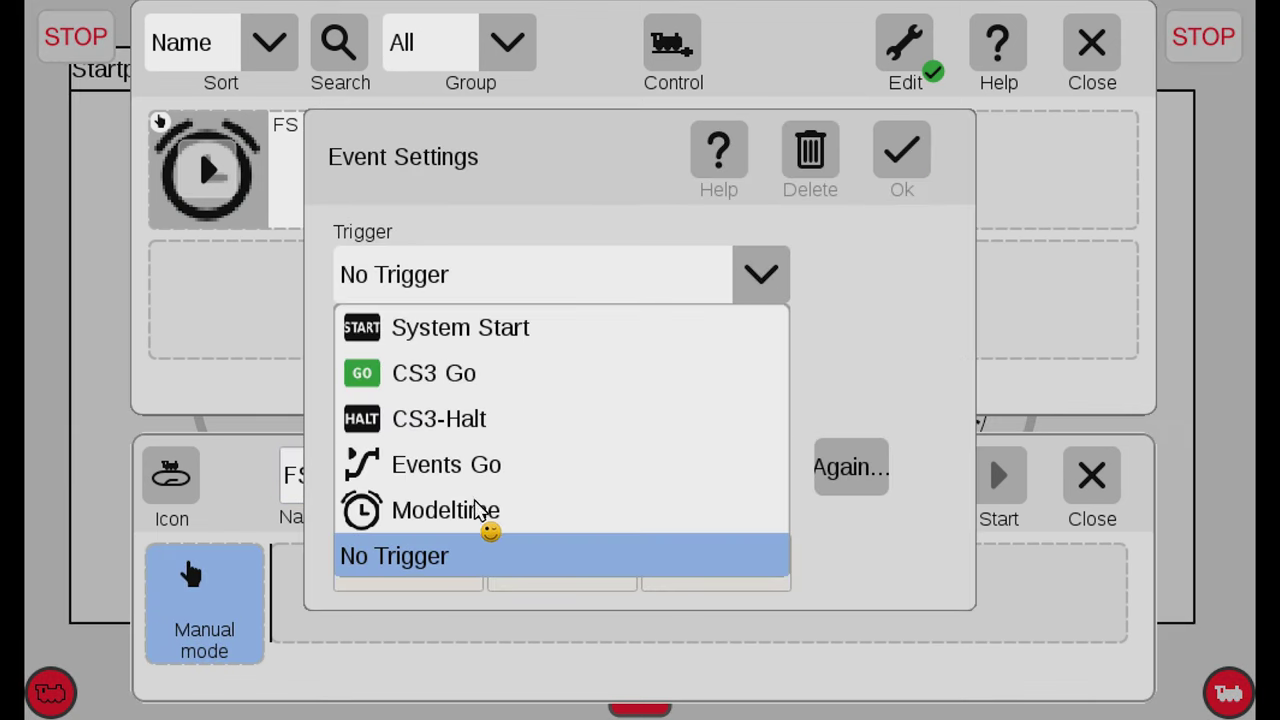
pyautogui.click(446, 512)
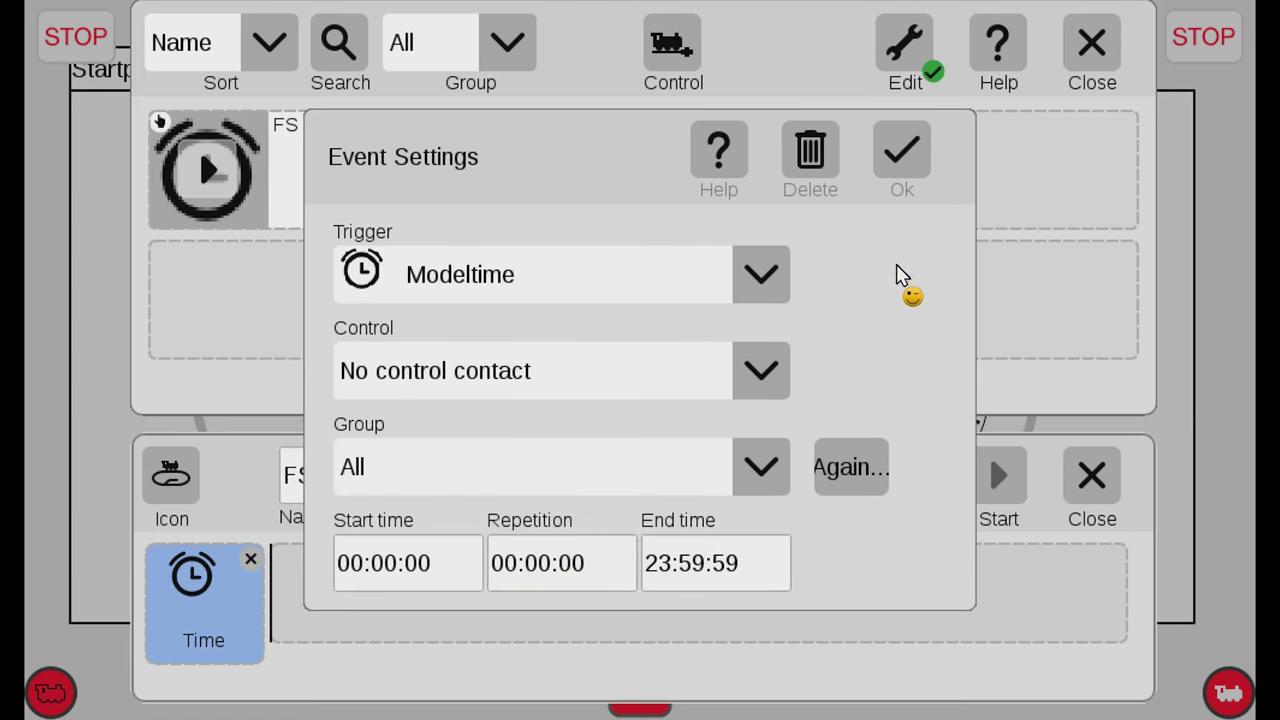
# - Set the modeltime trigger's start time to 06:00:00 and its repetition to 01:00:00
pyautogui.click(350, 565)
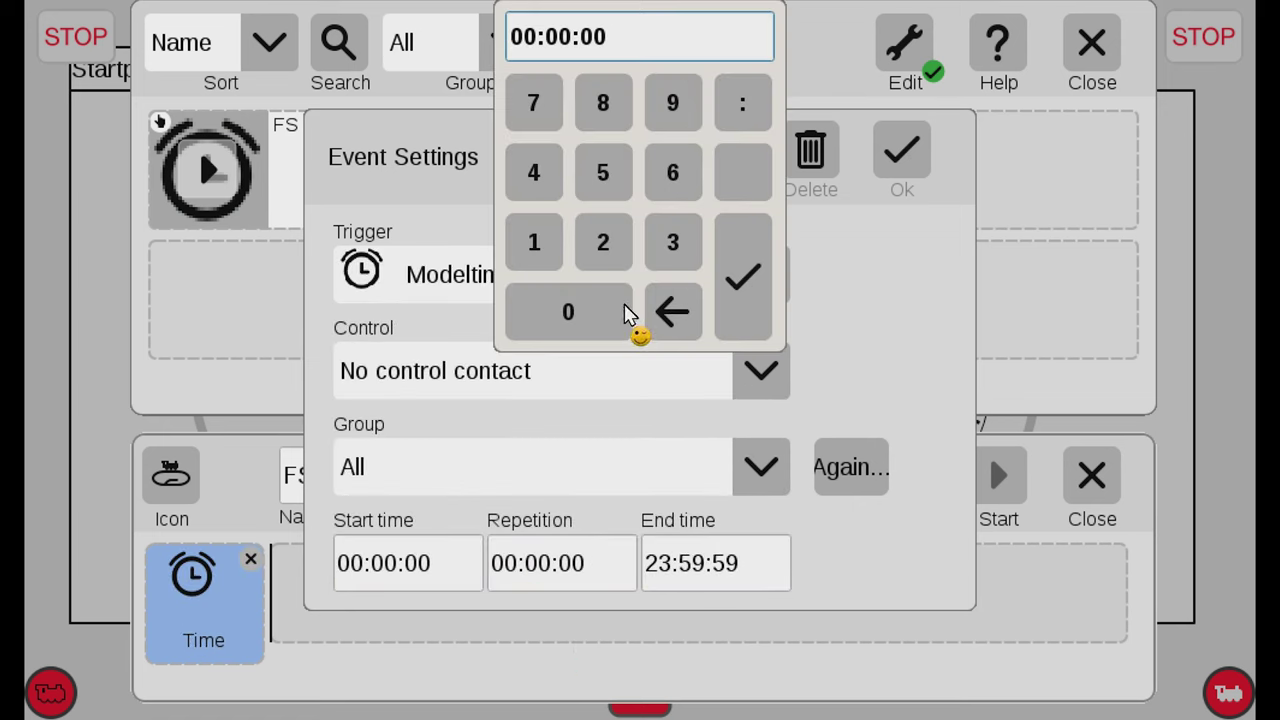
pyautogui.click(600, 318)
pyautogui.click(676, 175)
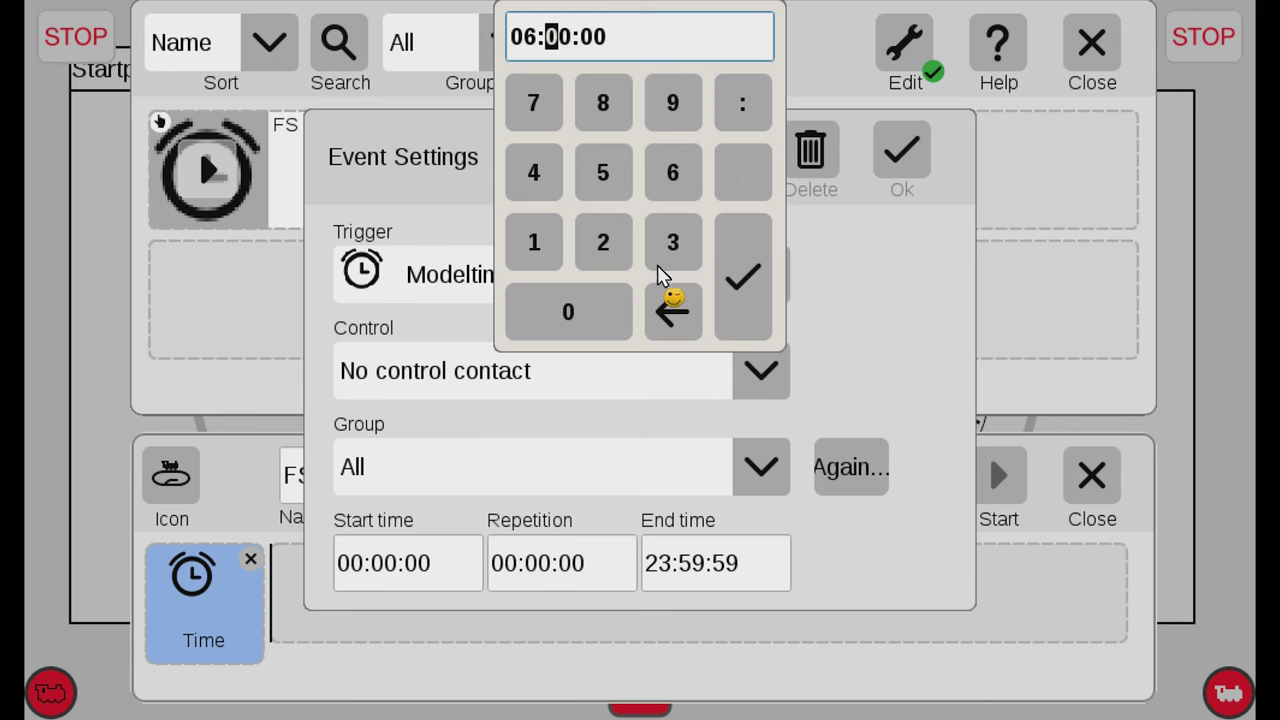
pyautogui.click(766, 298)
pyautogui.click(537, 572)
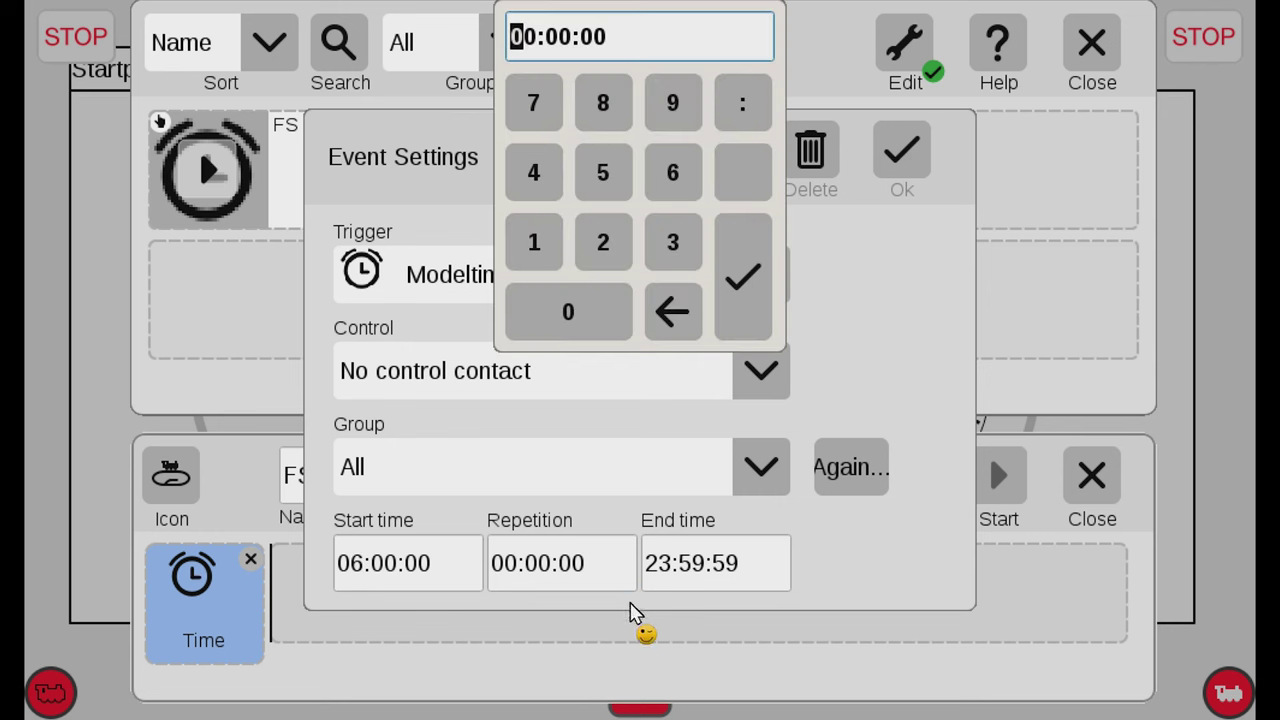
pyautogui.click(537, 254)
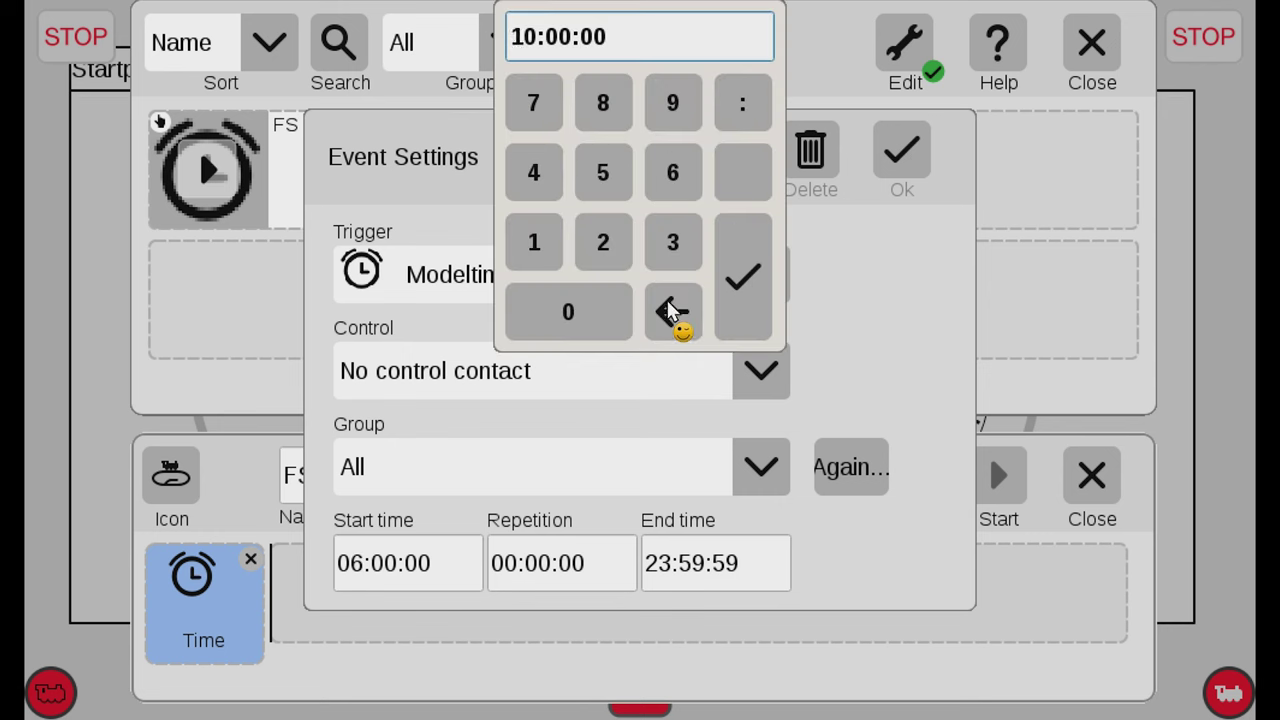
pyautogui.click(594, 322)
pyautogui.click(531, 258)
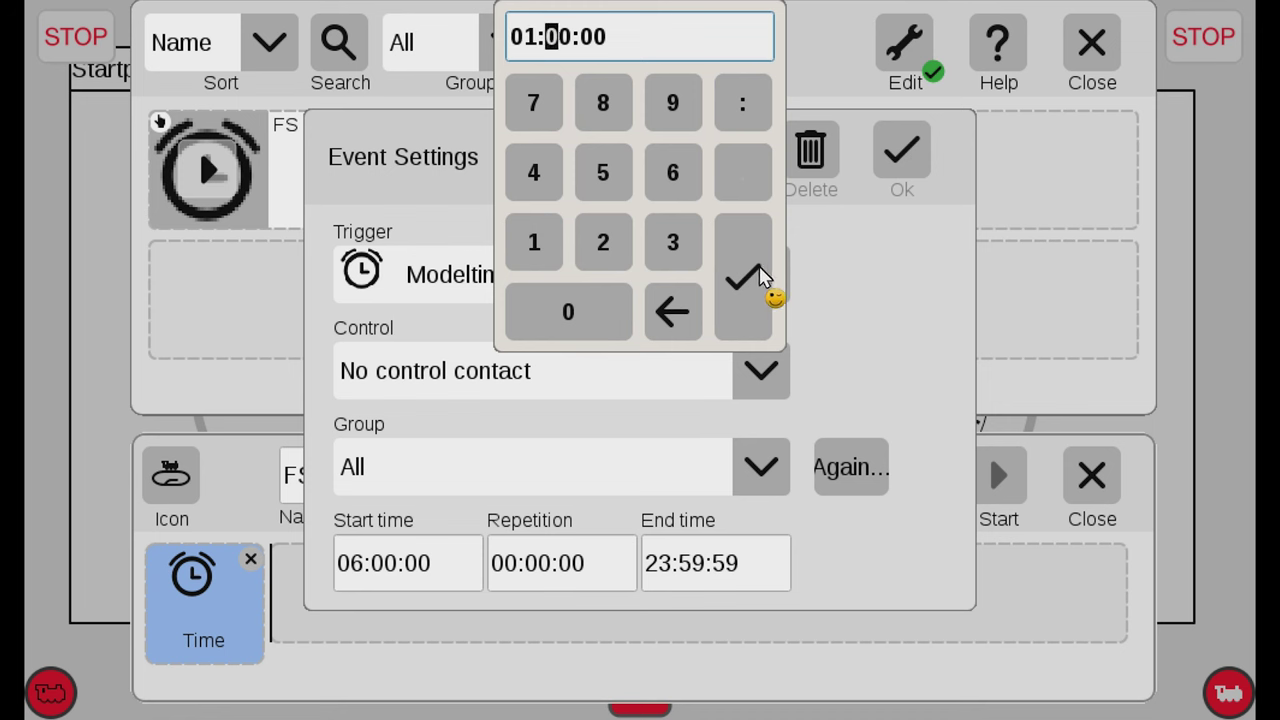
pyautogui.click(765, 275)
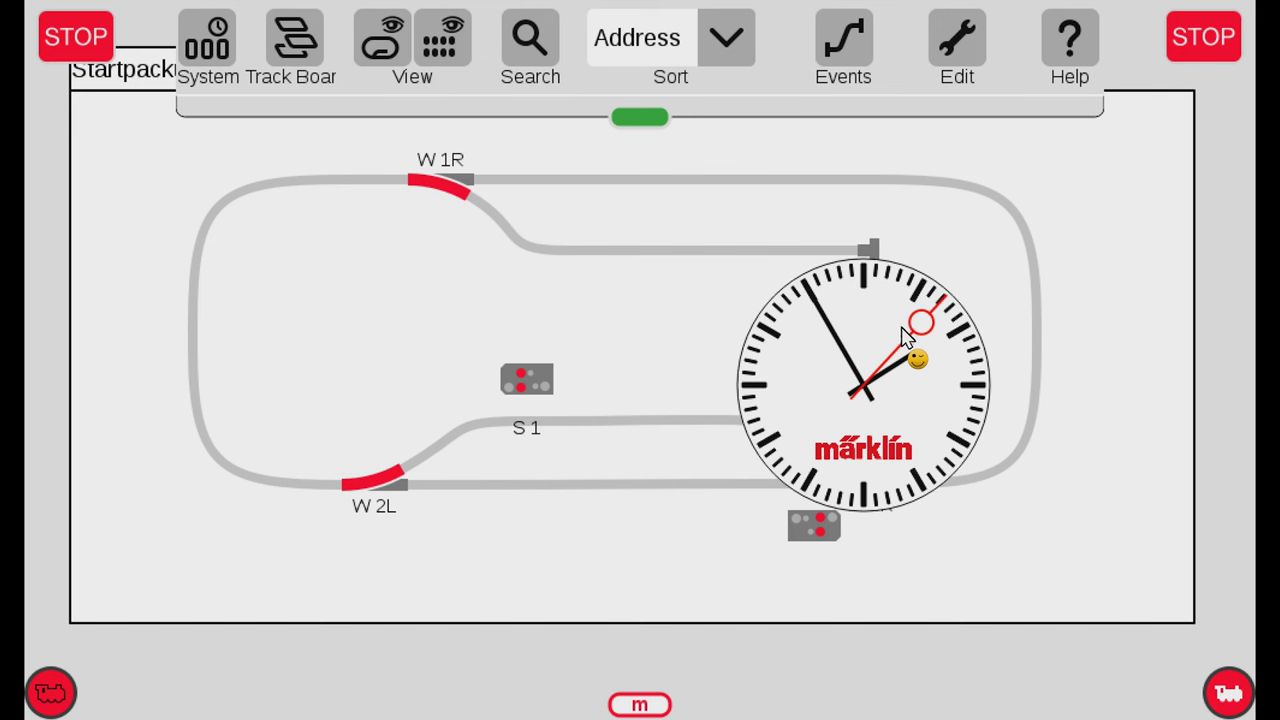
# - Open the existing event named Event for editing and add the sound file DE_Abfahrt_EpIII.wav to its sequence
pyautogui.click(855, 58)
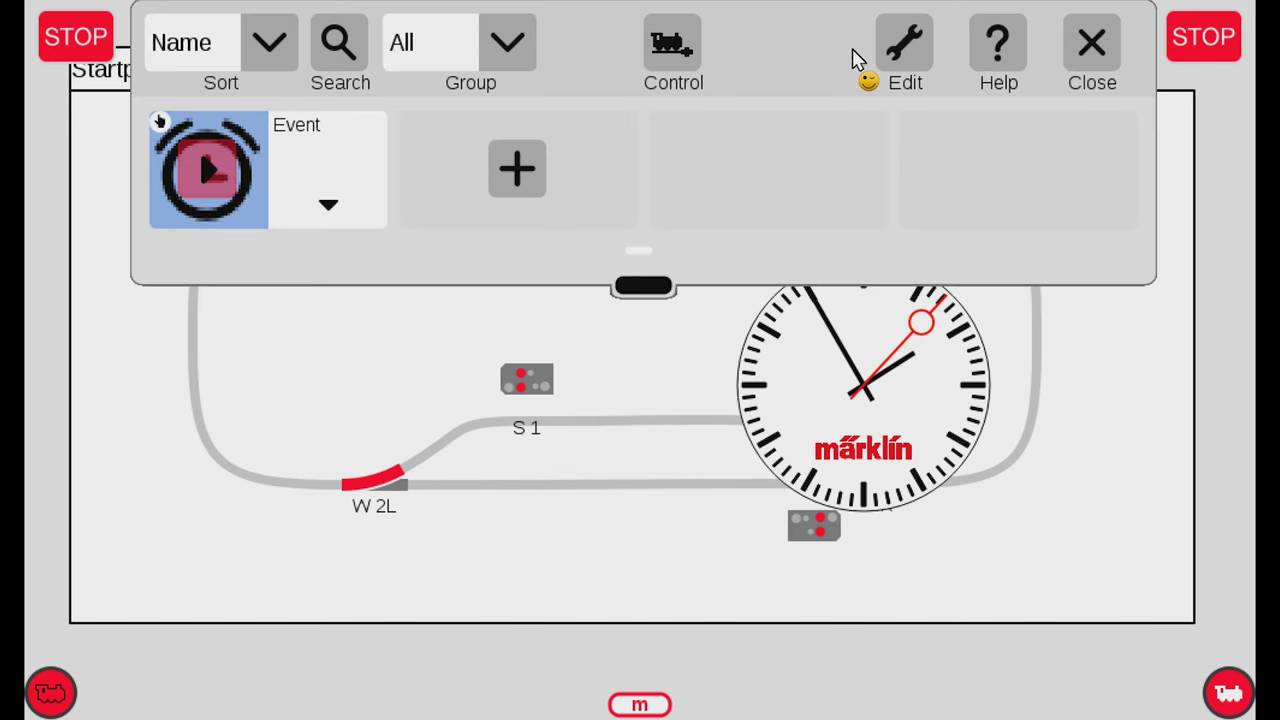
pyautogui.click(912, 52)
pyautogui.click(885, 110)
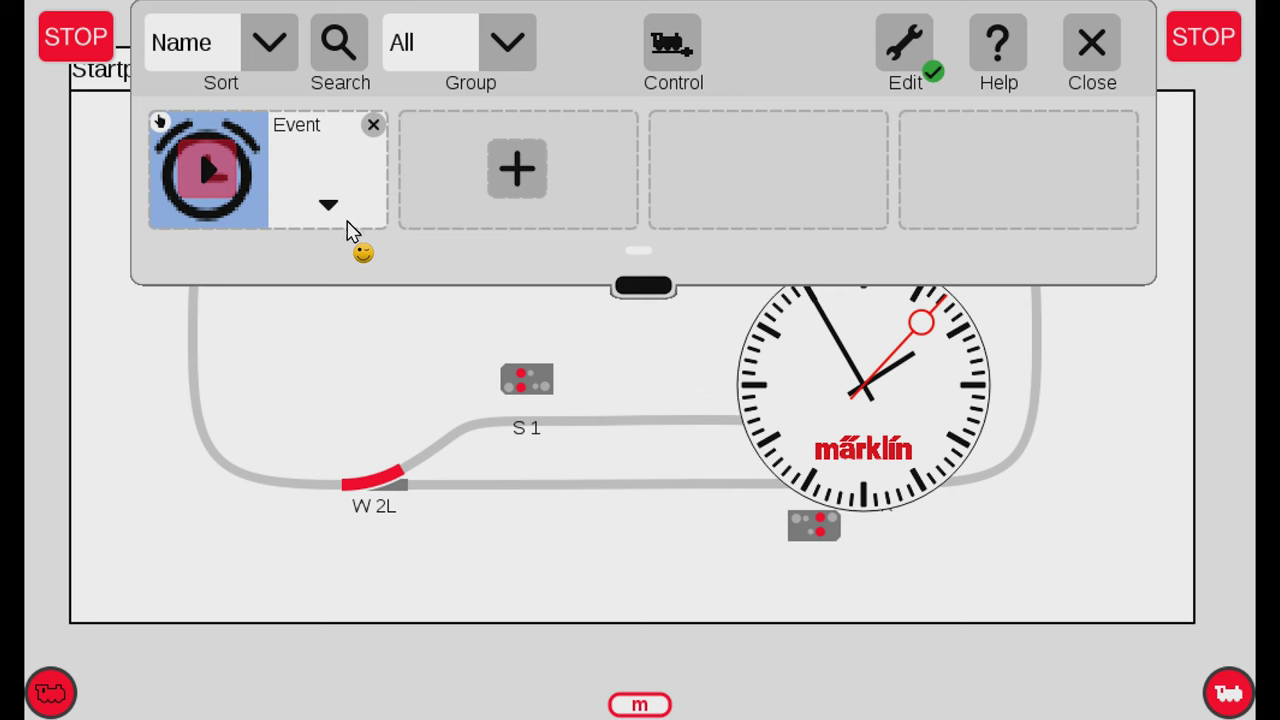
pyautogui.click(329, 208)
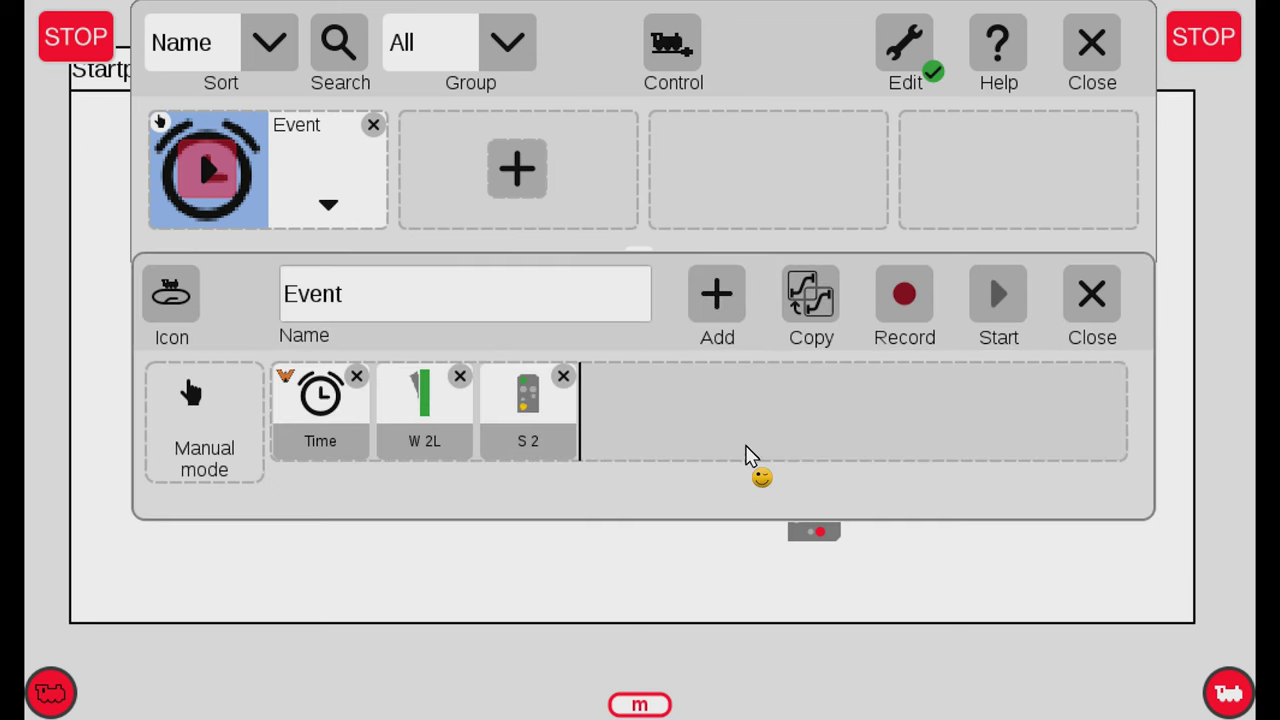
pyautogui.click(735, 312)
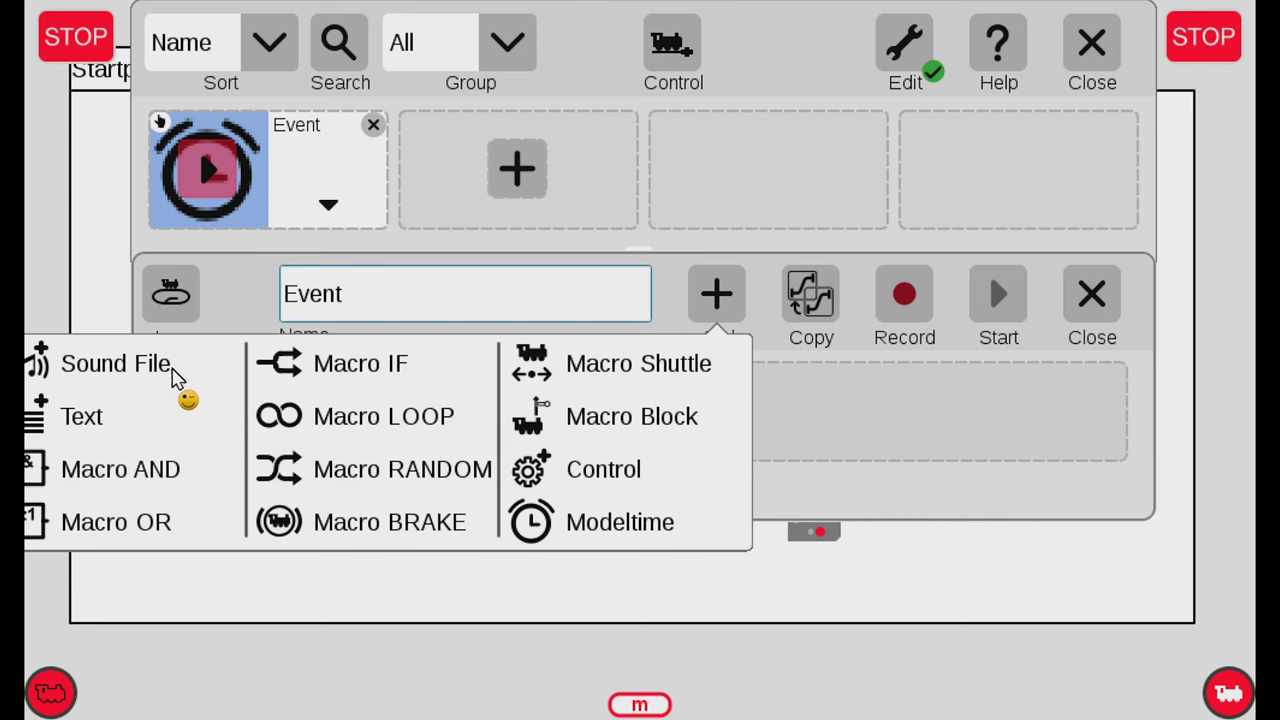
pyautogui.click(115, 364)
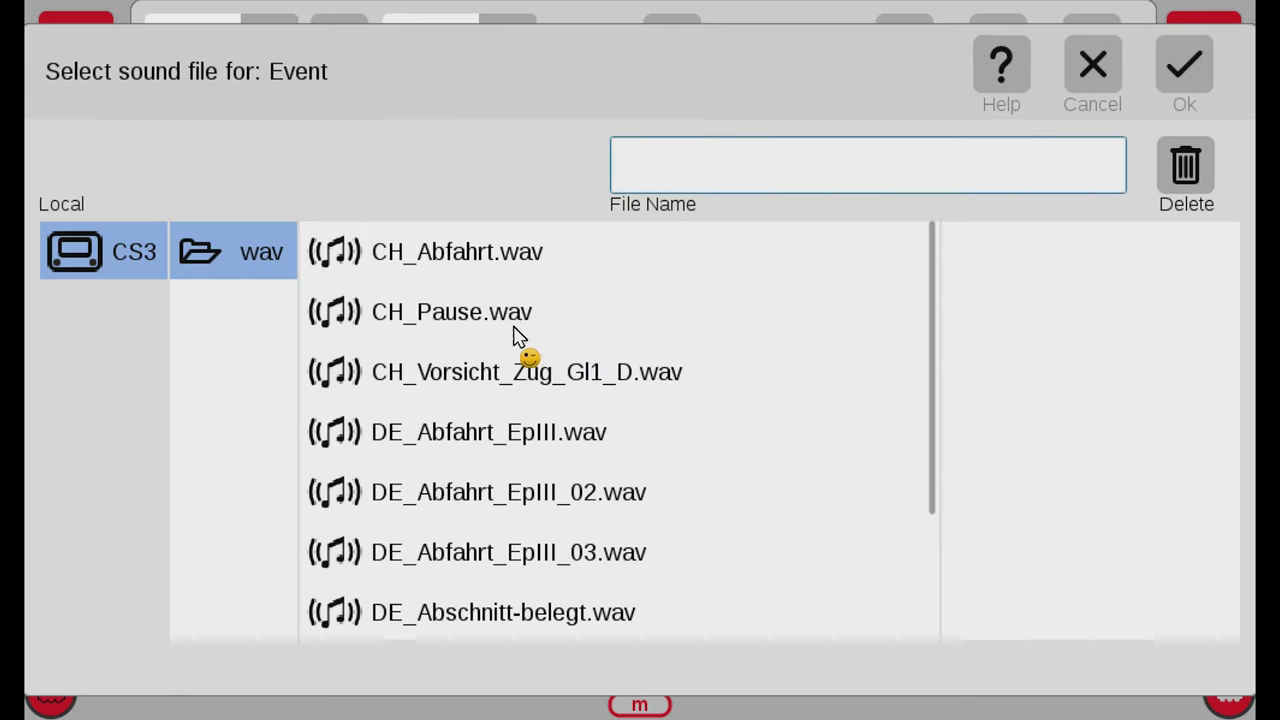
pyautogui.click(529, 447)
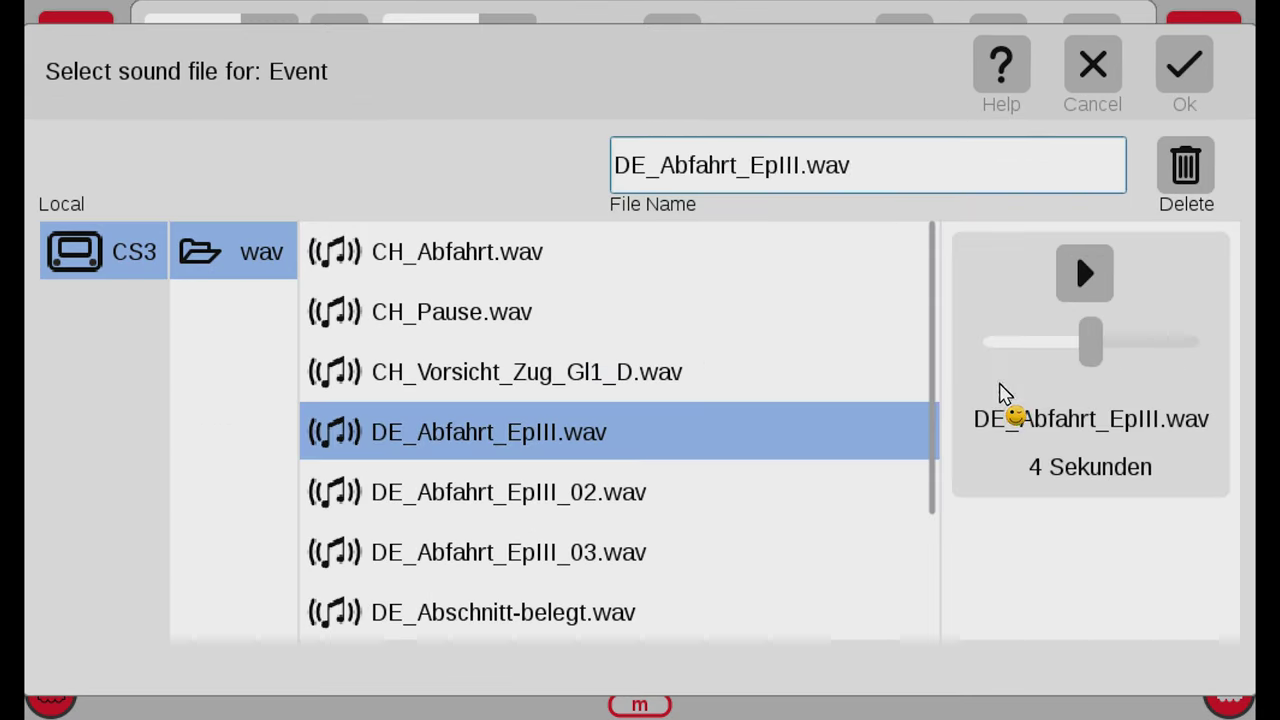
pyautogui.click(1194, 72)
# - Check the playback destination options of the added departure sound element and accept its settings
pyautogui.click(650, 420)
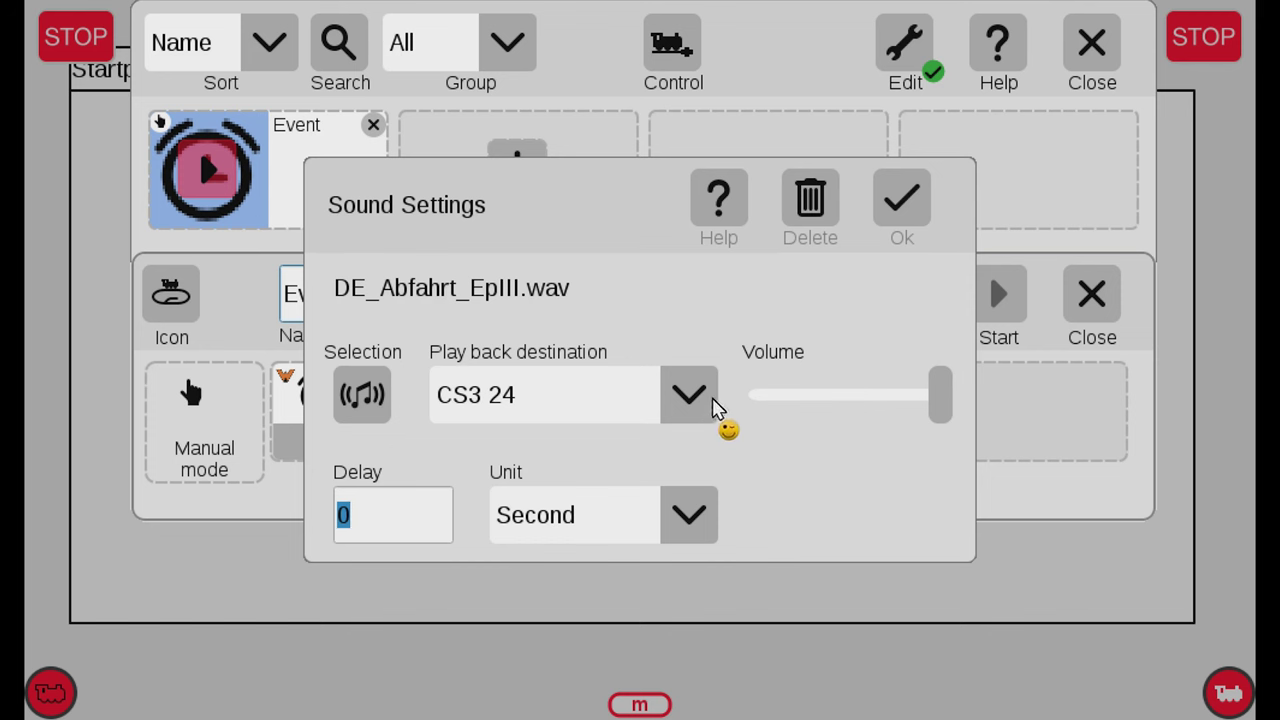
pyautogui.click(711, 403)
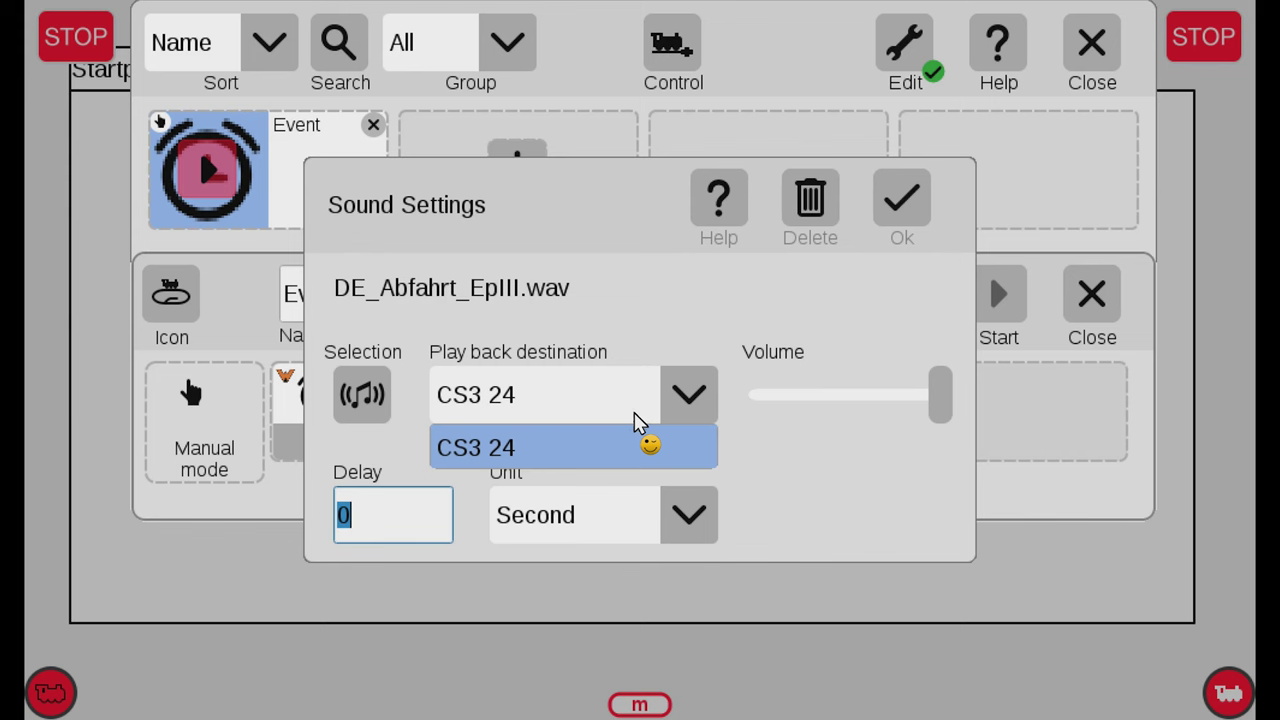
pyautogui.click(906, 196)
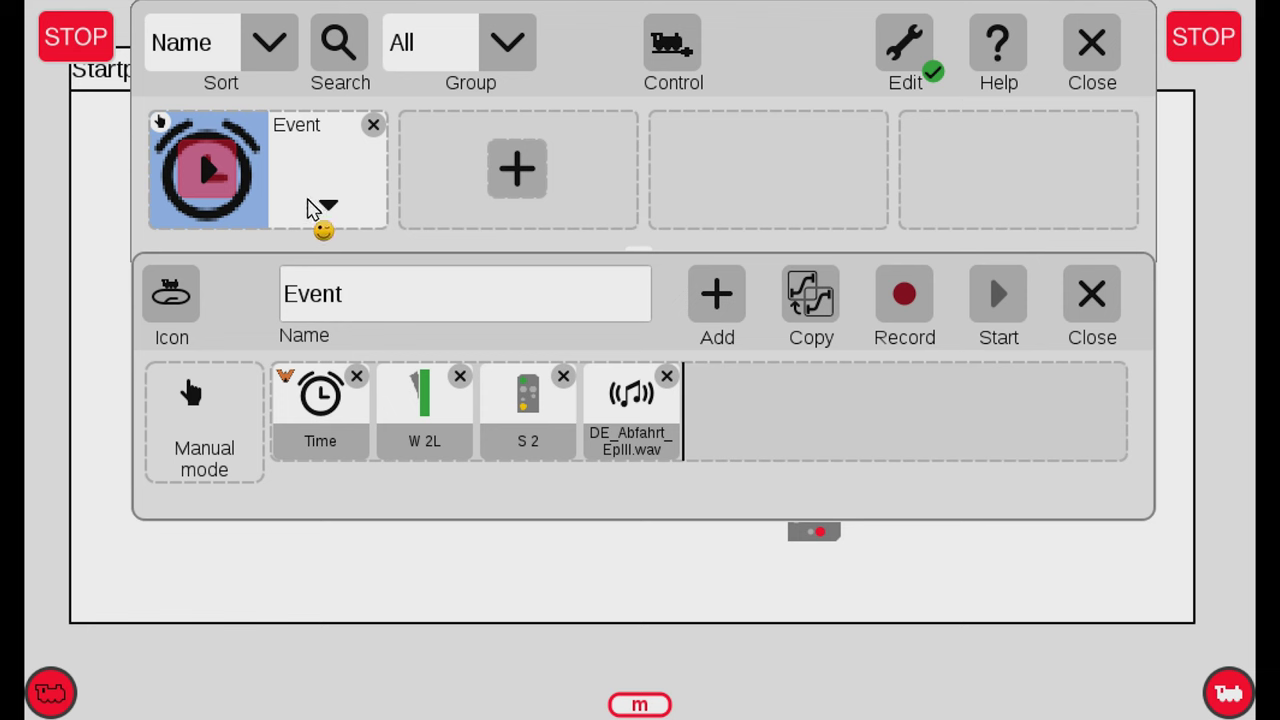
pyautogui.click(829, 314)
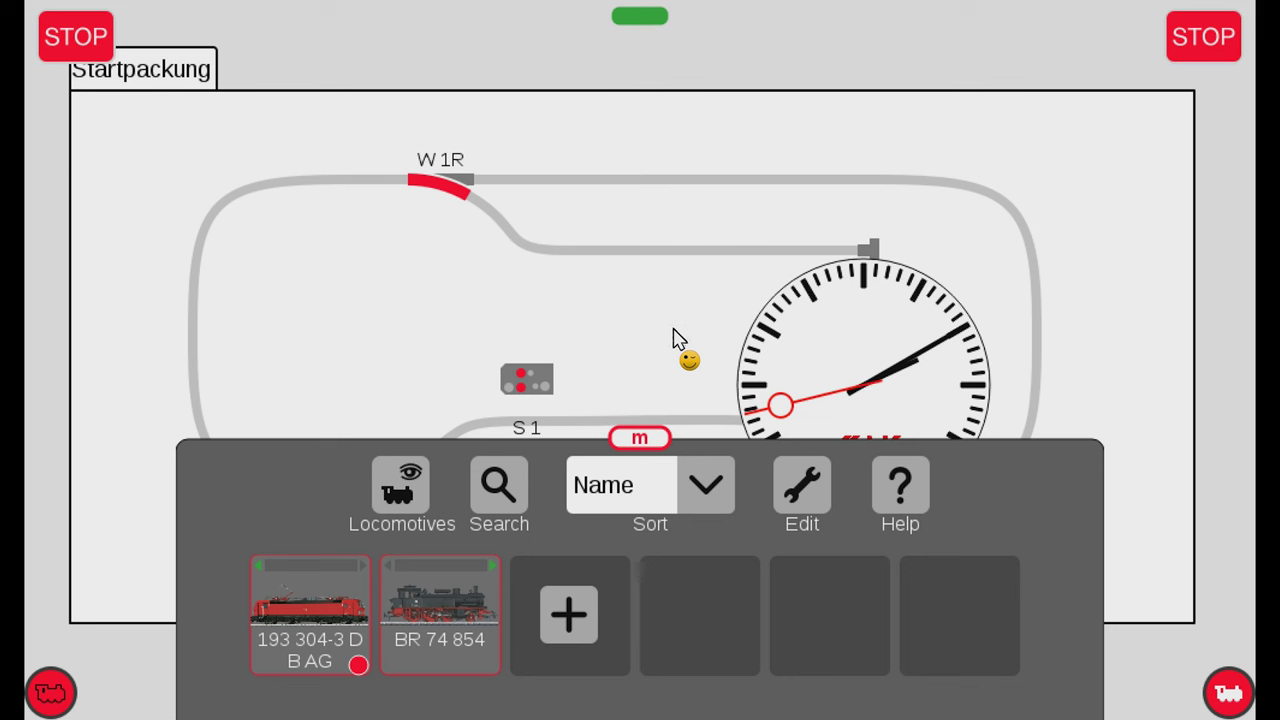
# - Switch the track power back on and open the decoder configuration of locomotive 193 304-3 DB AG for editing
pyautogui.click(1207, 38)
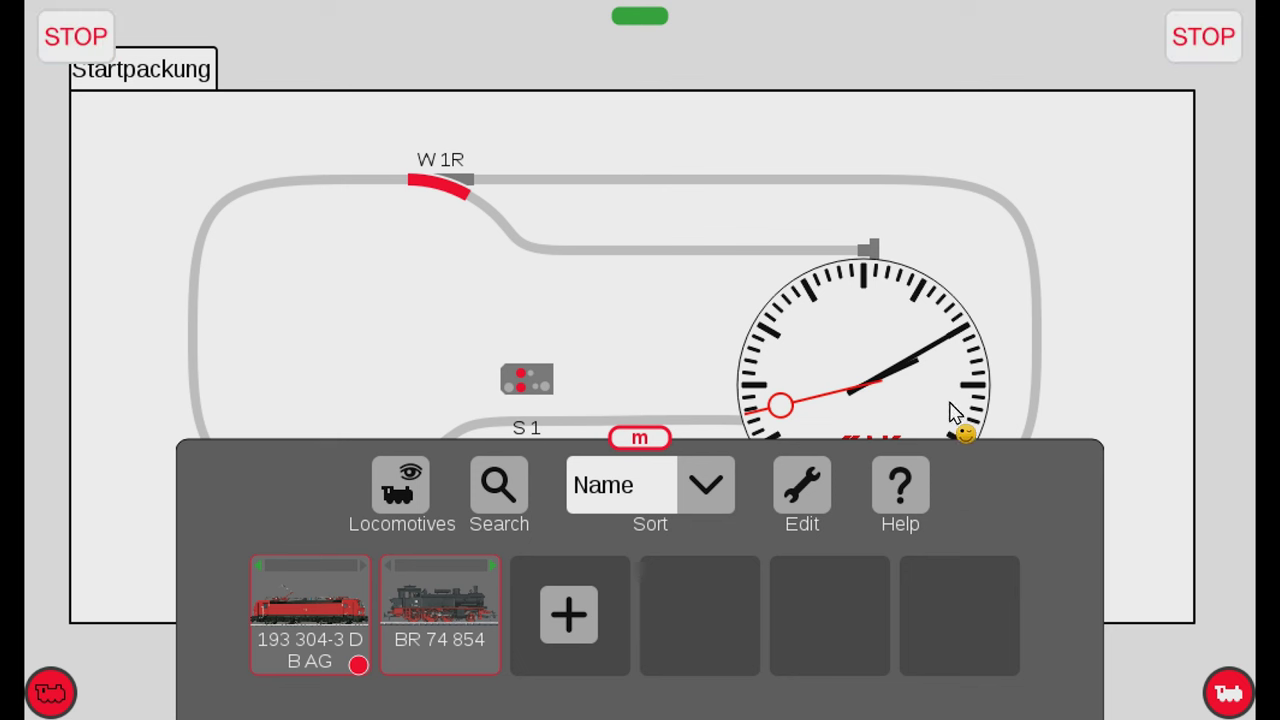
pyautogui.click(808, 502)
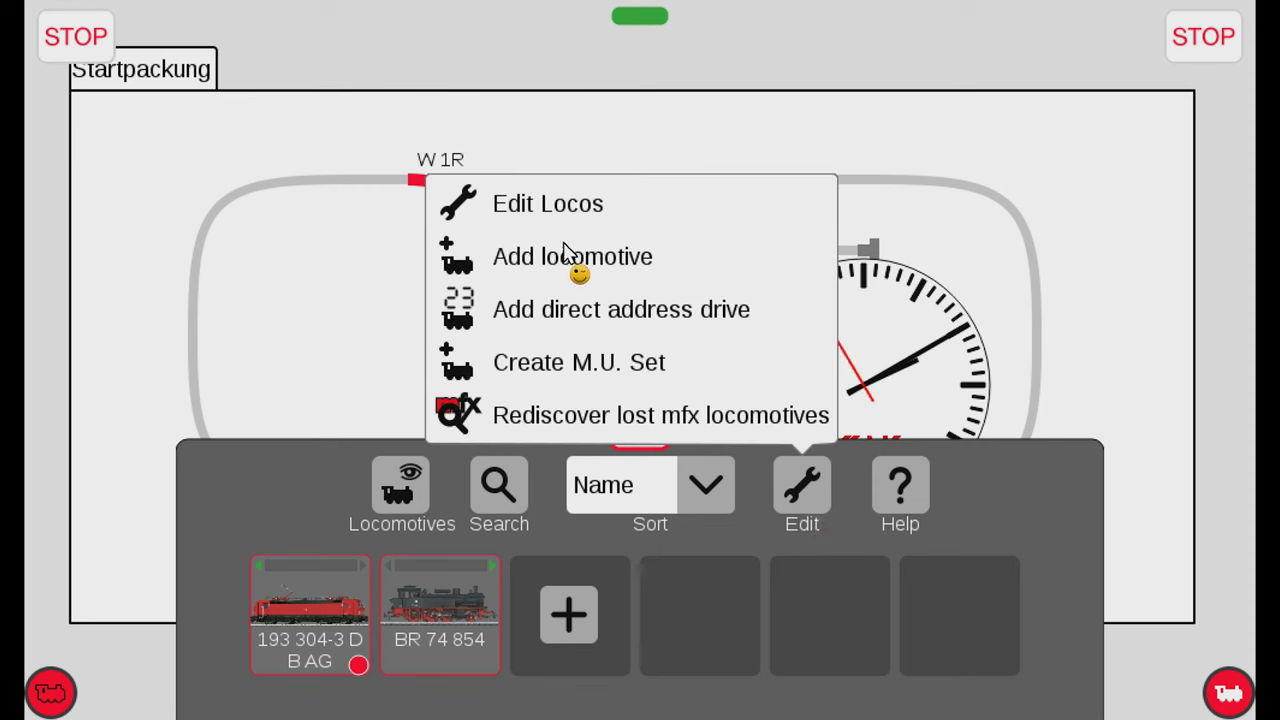
pyautogui.click(548, 204)
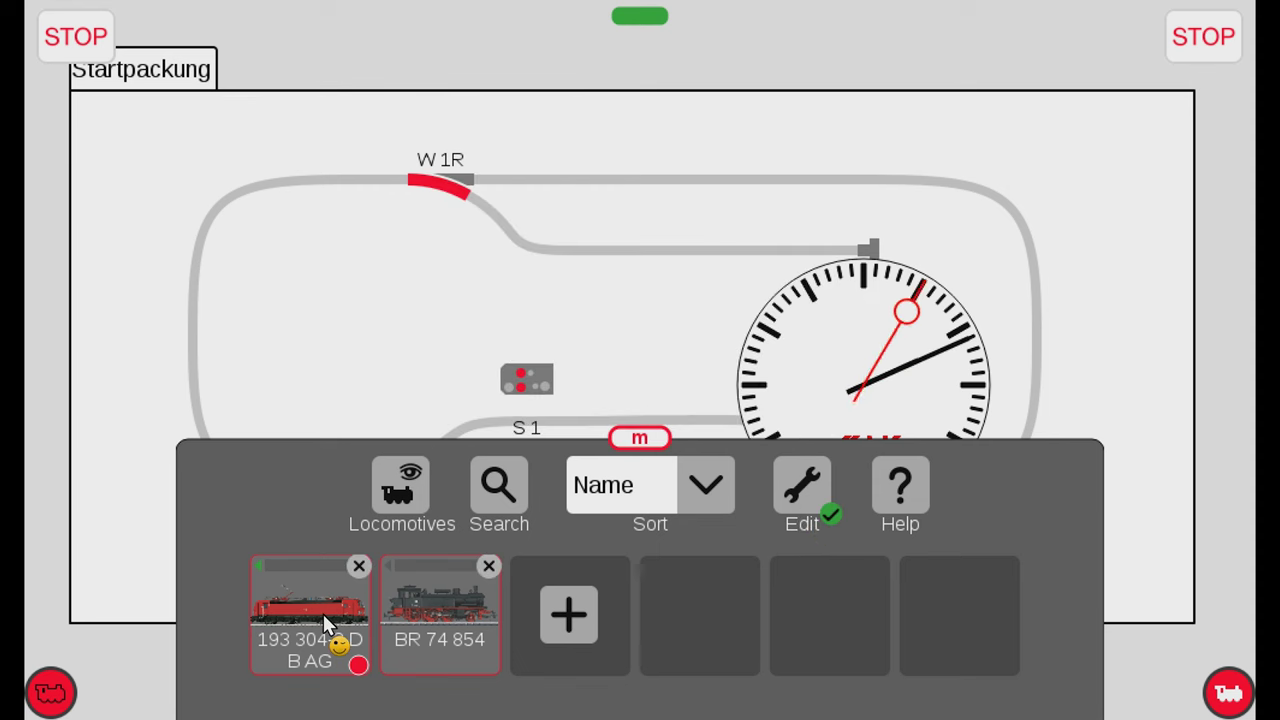
pyautogui.click(325, 625)
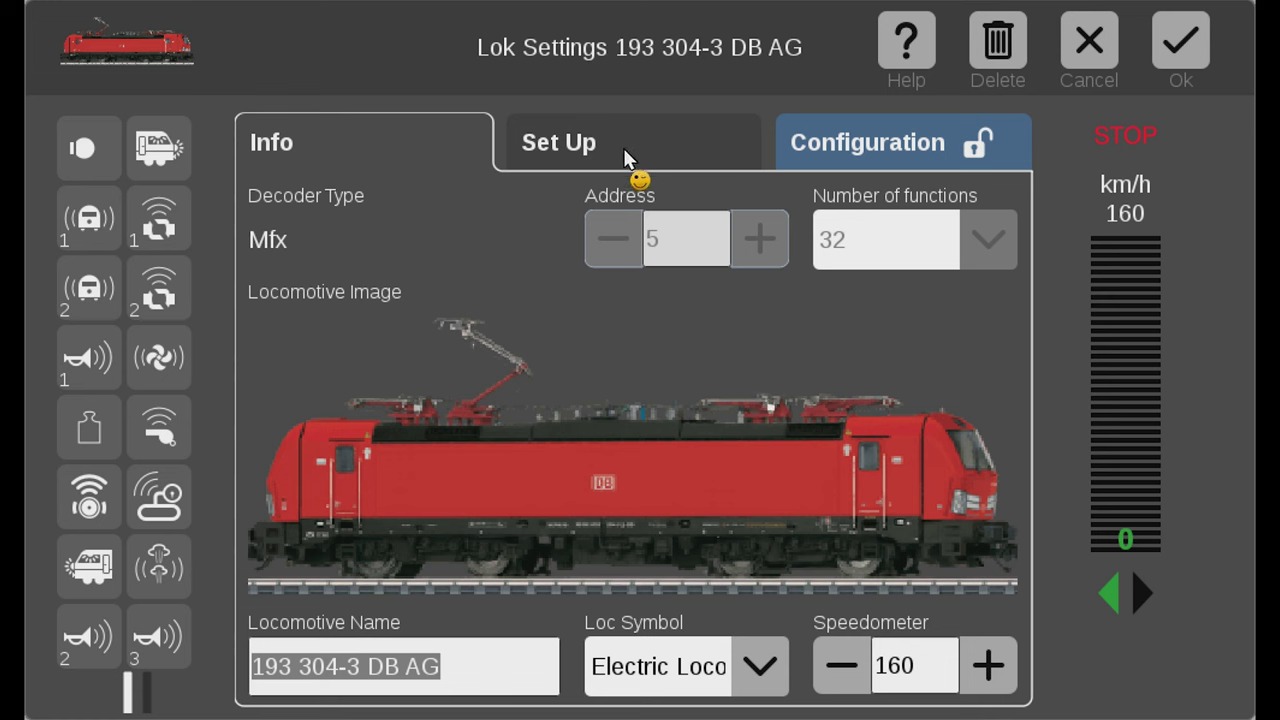
pyautogui.click(866, 142)
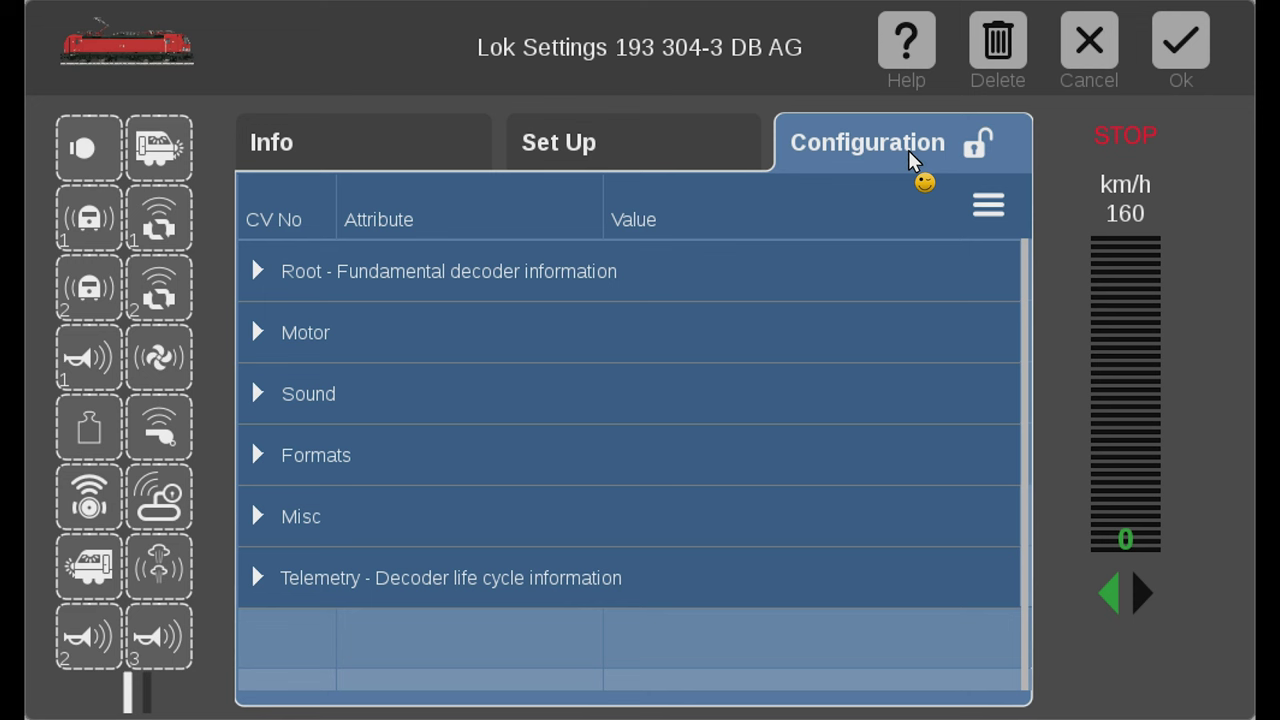
# - Open the decoder's function mapping and check the condition, direction and motion options of F0's first action, And 1
pyautogui.click(1010, 210)
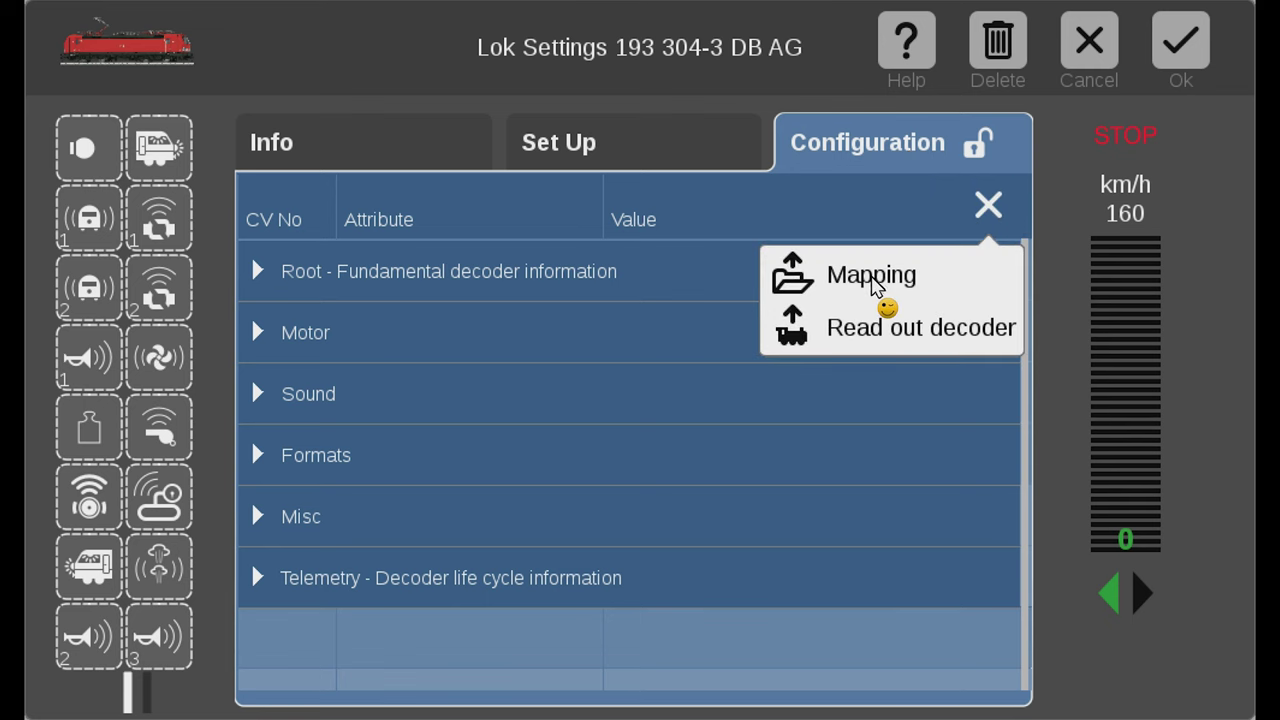
pyautogui.click(871, 276)
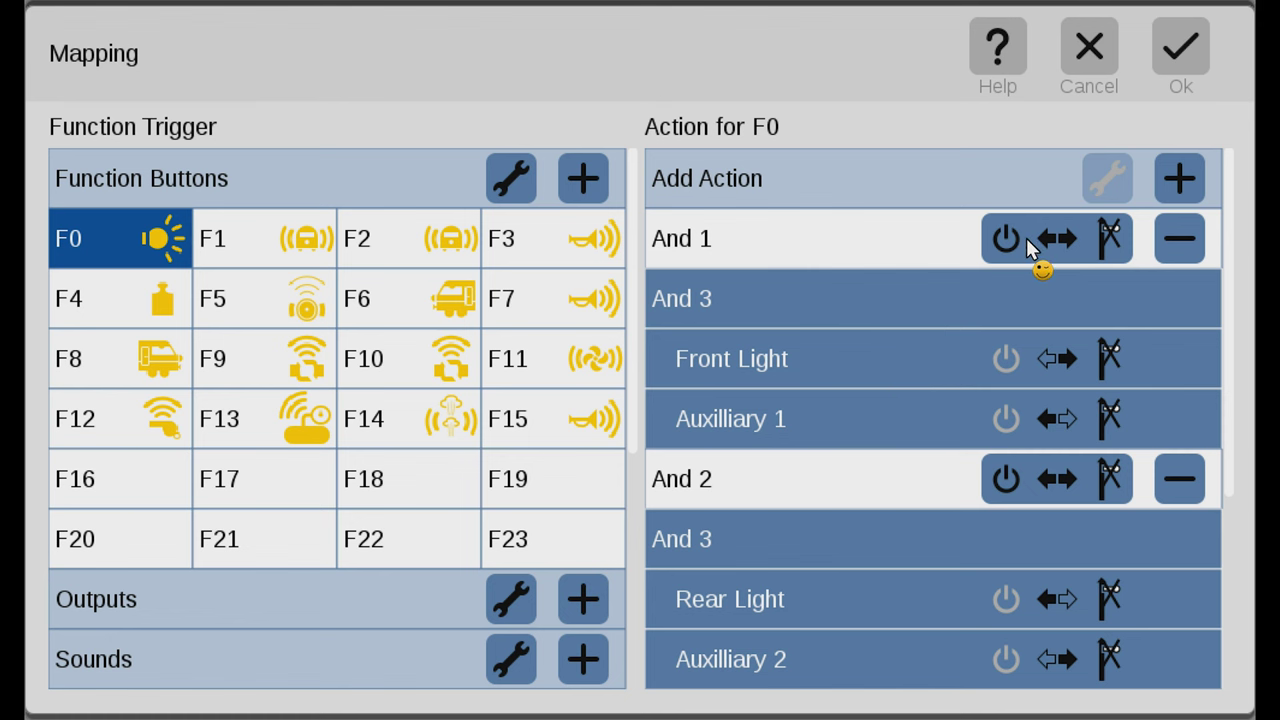
pyautogui.click(1032, 243)
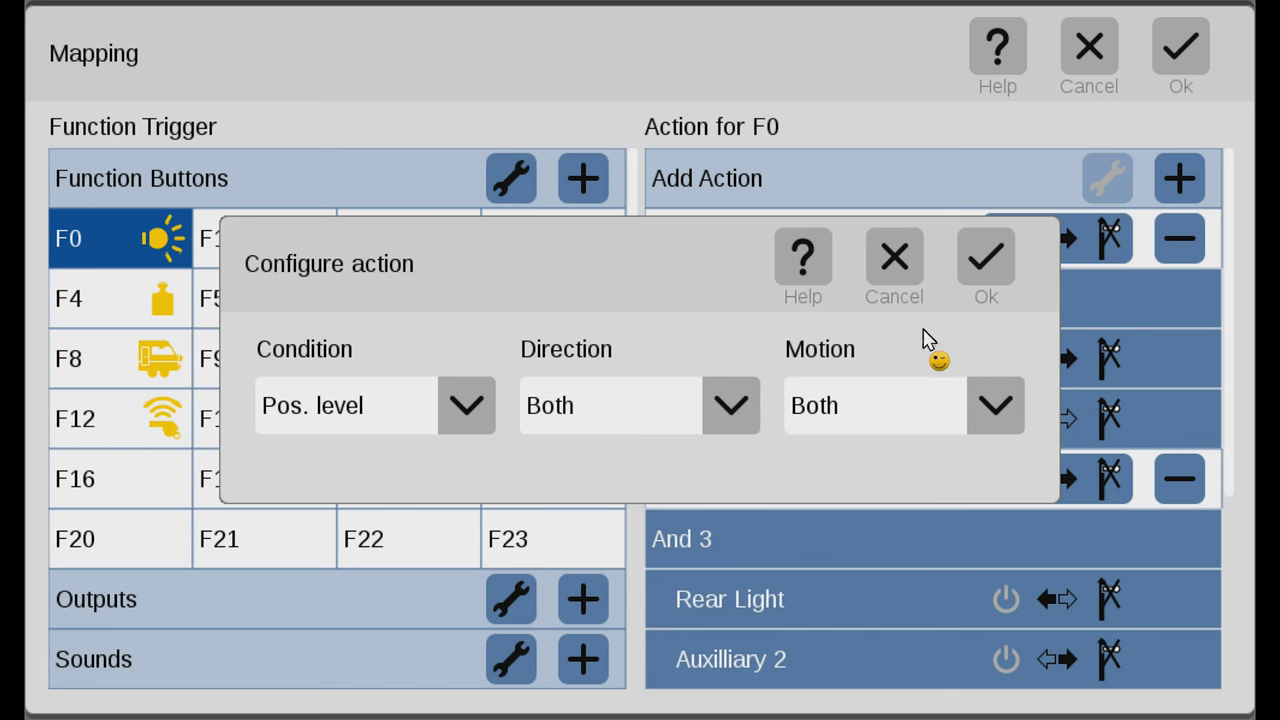
pyautogui.click(901, 272)
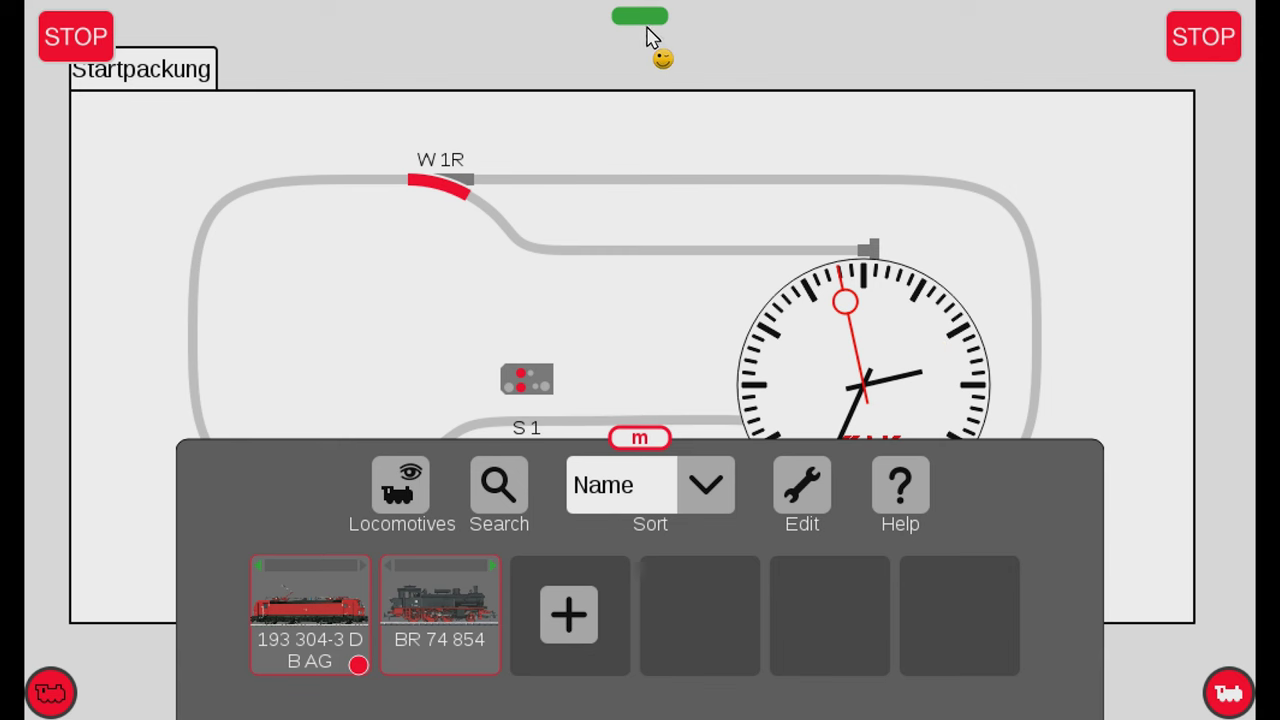
# - Enable logging of error conditions in the CS3's system settings and close the settings
pyautogui.moveTo(648, 30); pyautogui.dragTo(655, 153)
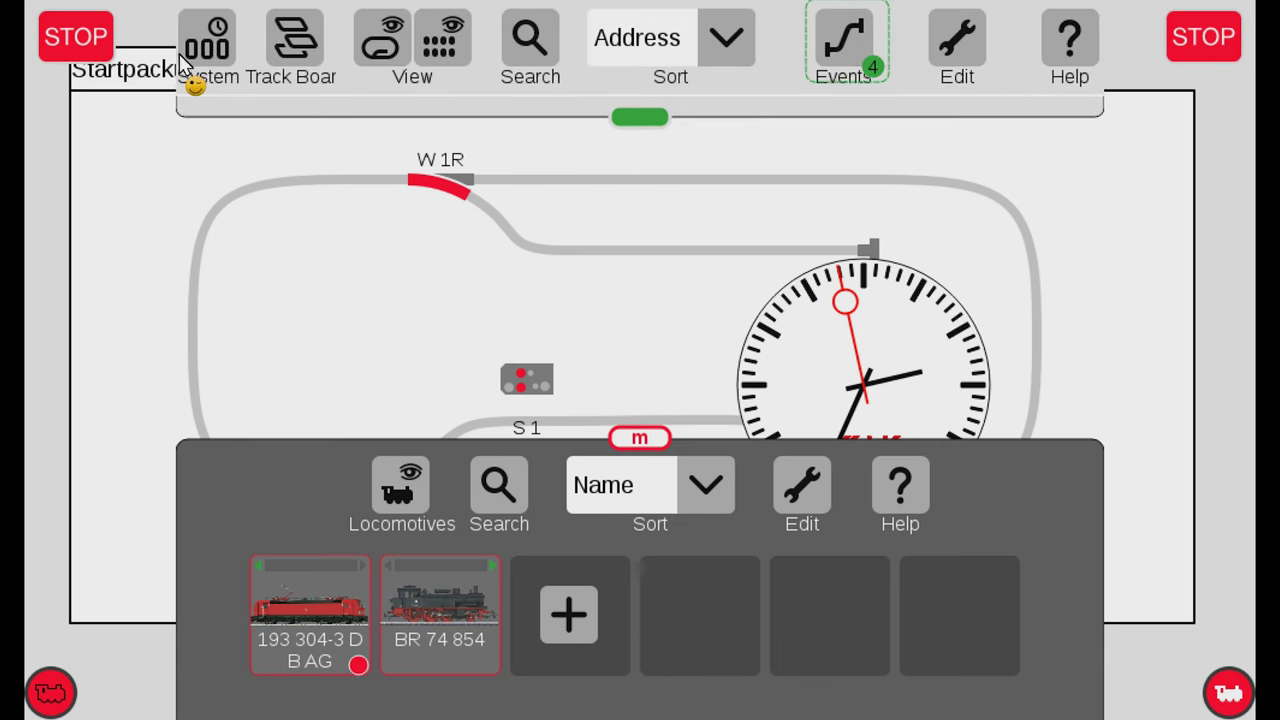
pyautogui.click(215, 45)
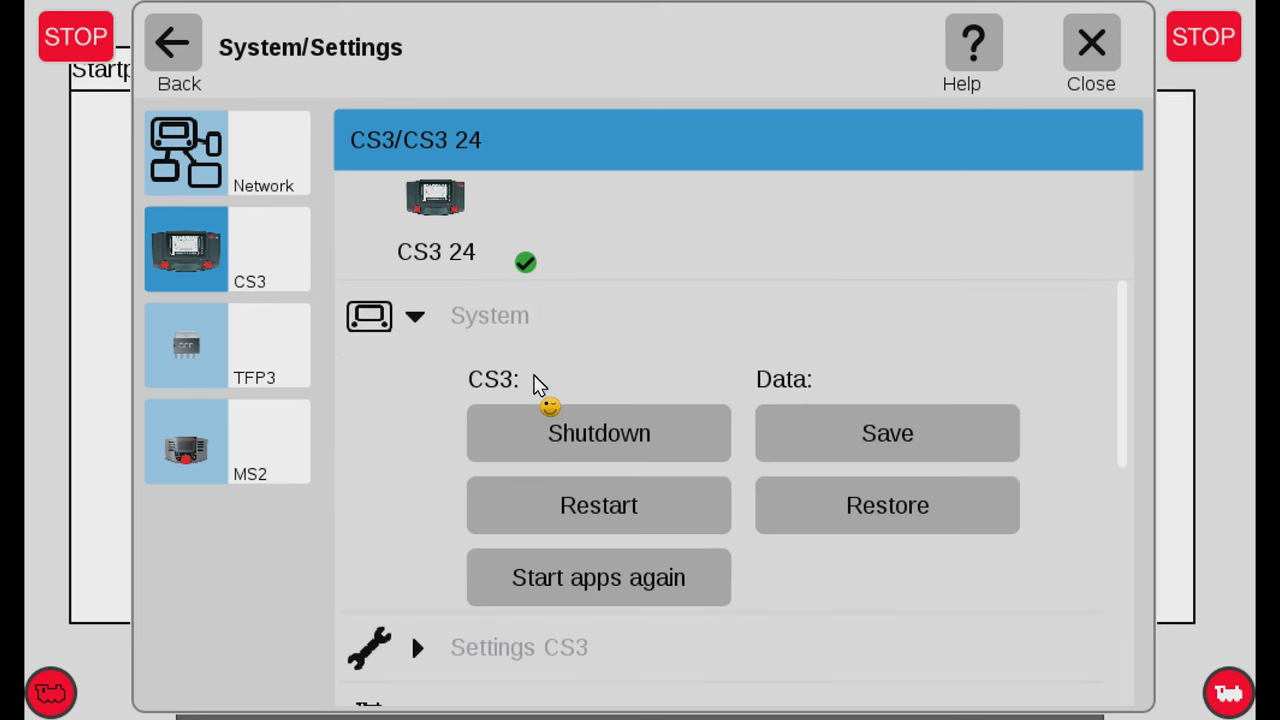
pyautogui.scroll(-3, 596, 366)
pyautogui.scroll(-2, 598, 366)
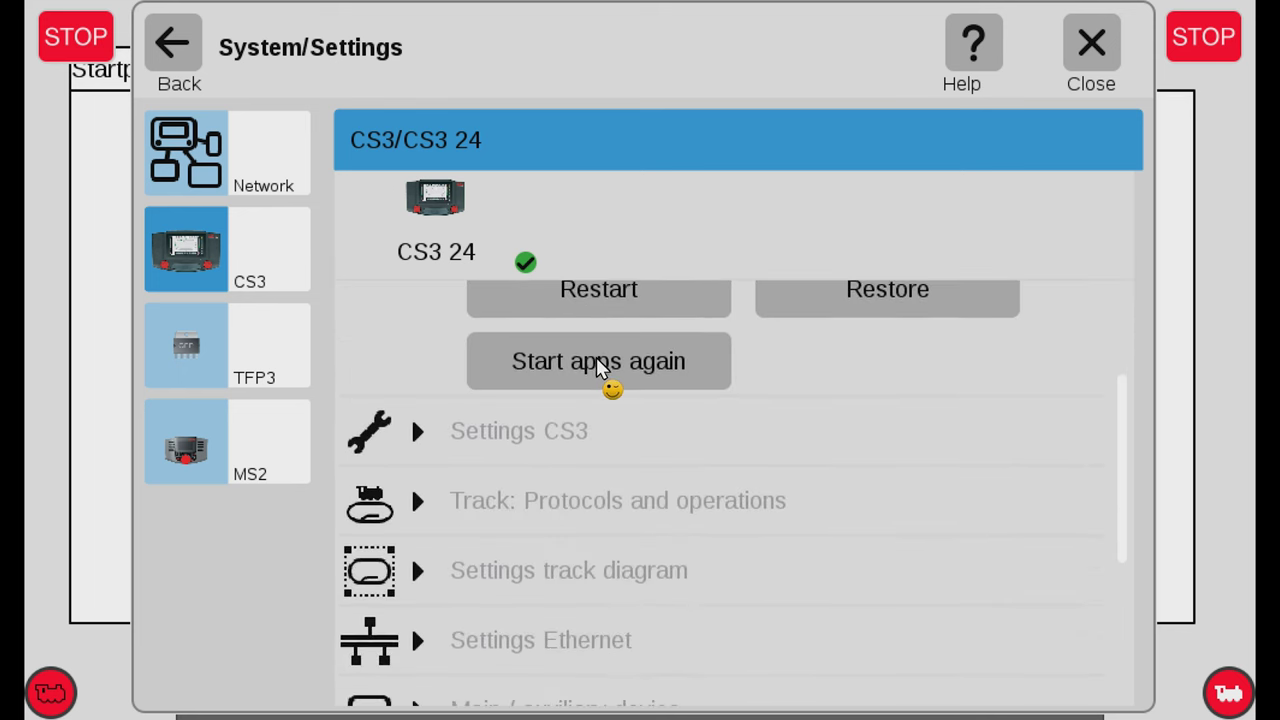
pyautogui.scroll(-5, 600, 364)
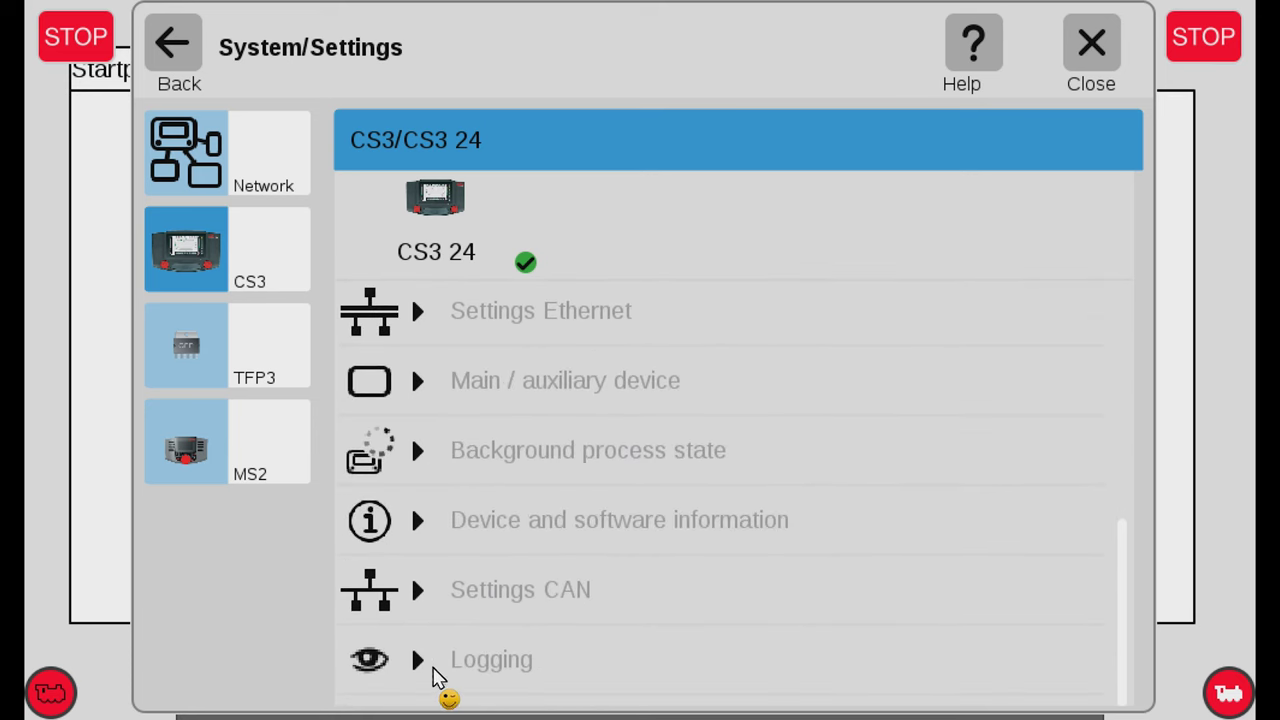
pyautogui.click(425, 670)
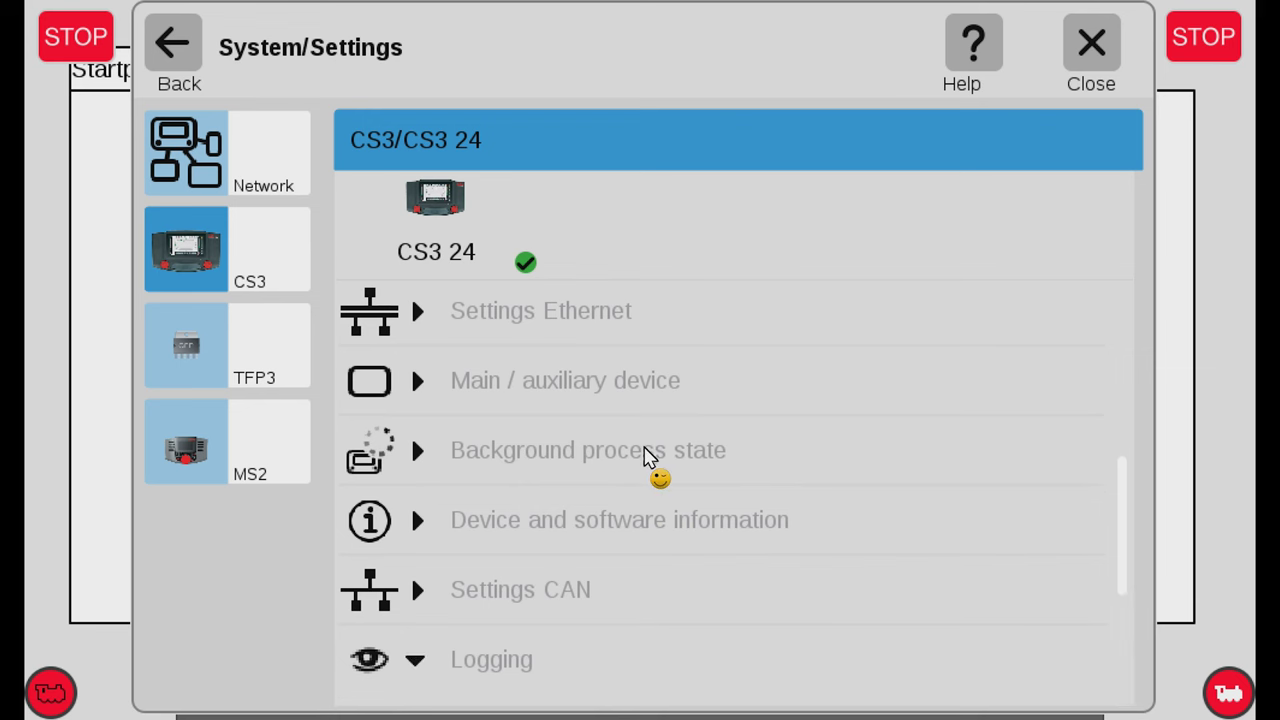
pyautogui.scroll(-3, 643, 447)
pyautogui.scroll(-2, 648, 452)
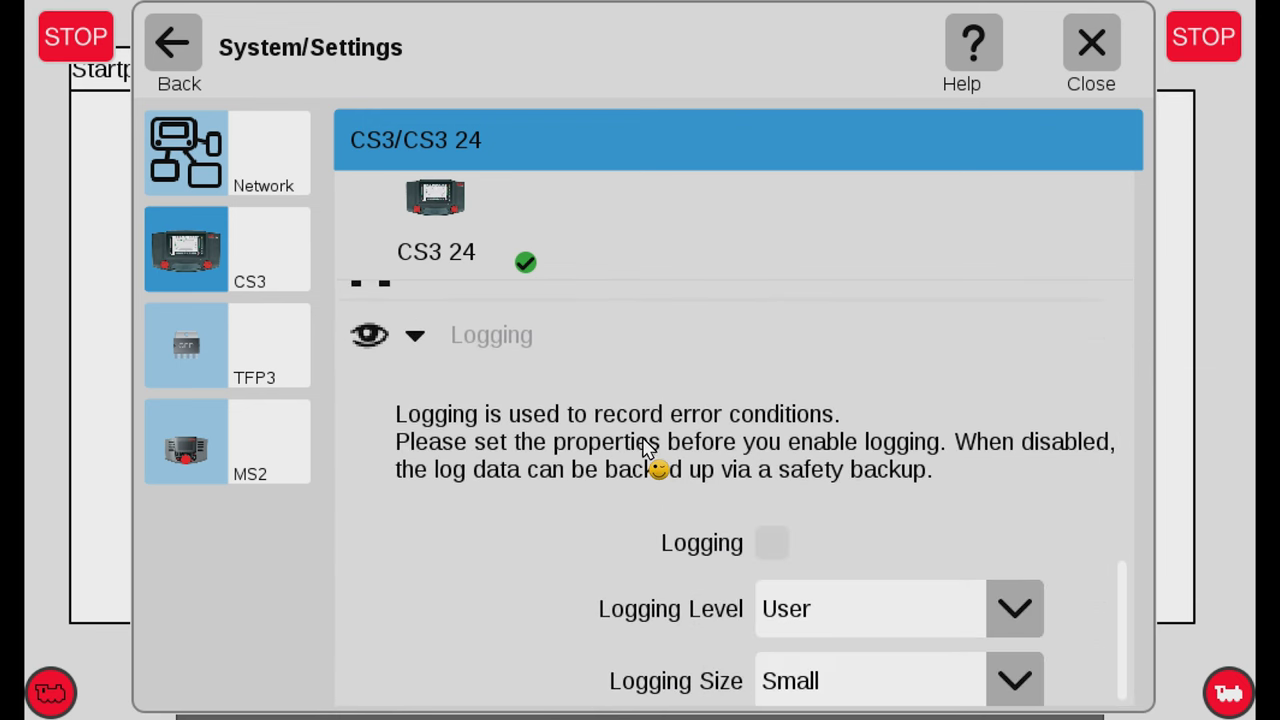
pyautogui.click(771, 521)
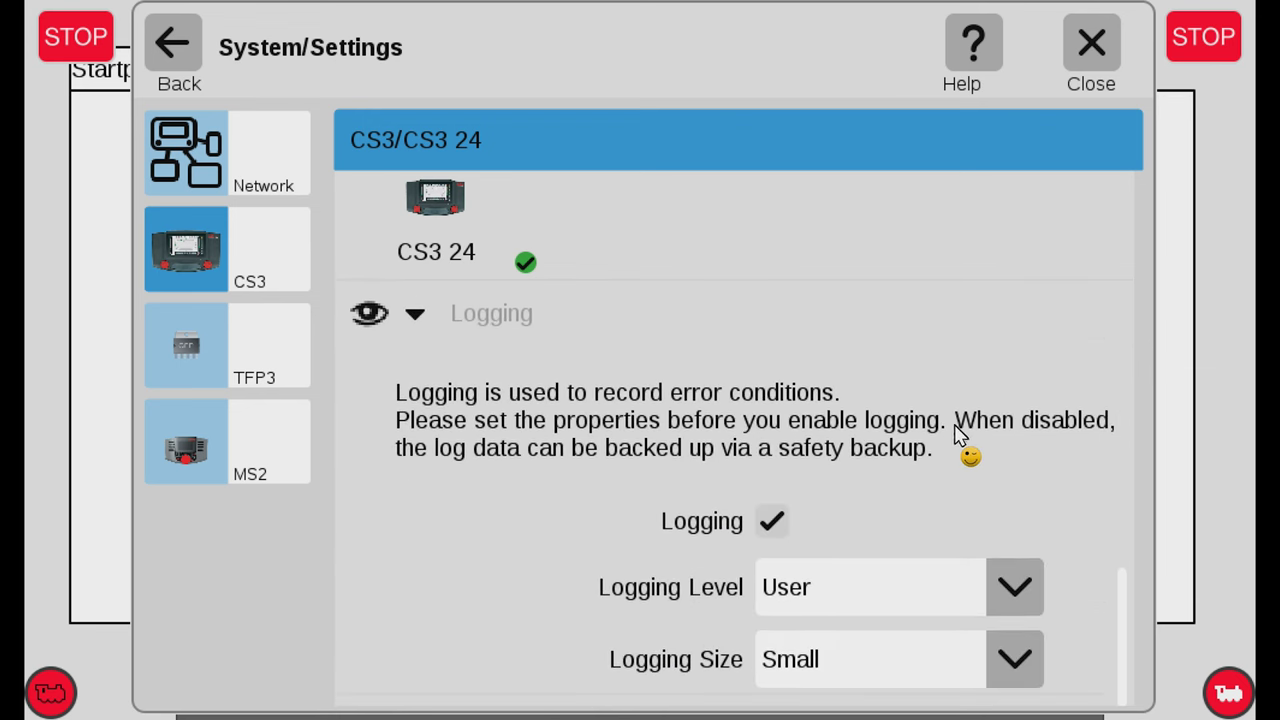
pyautogui.click(1091, 43)
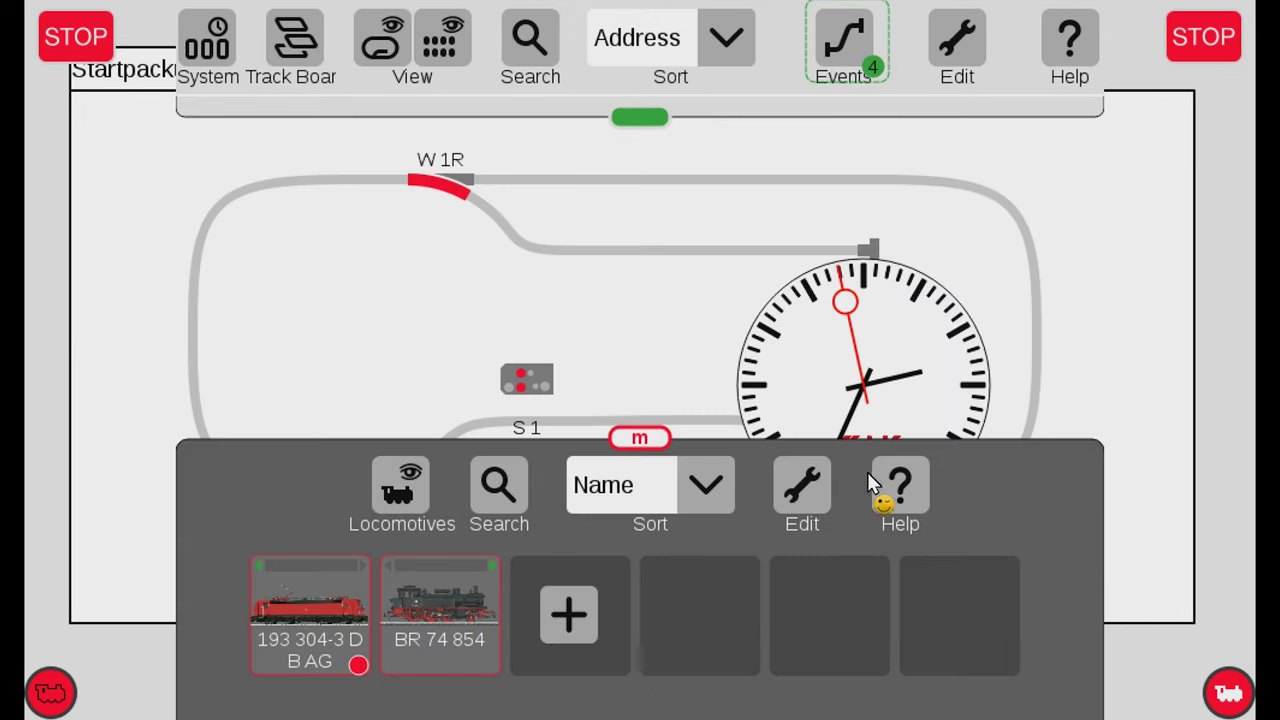
# - Delete locomotive 193 304-3 DB AG from the locomotive list, including all its events
pyautogui.click(798, 495)
pyautogui.click(590, 205)
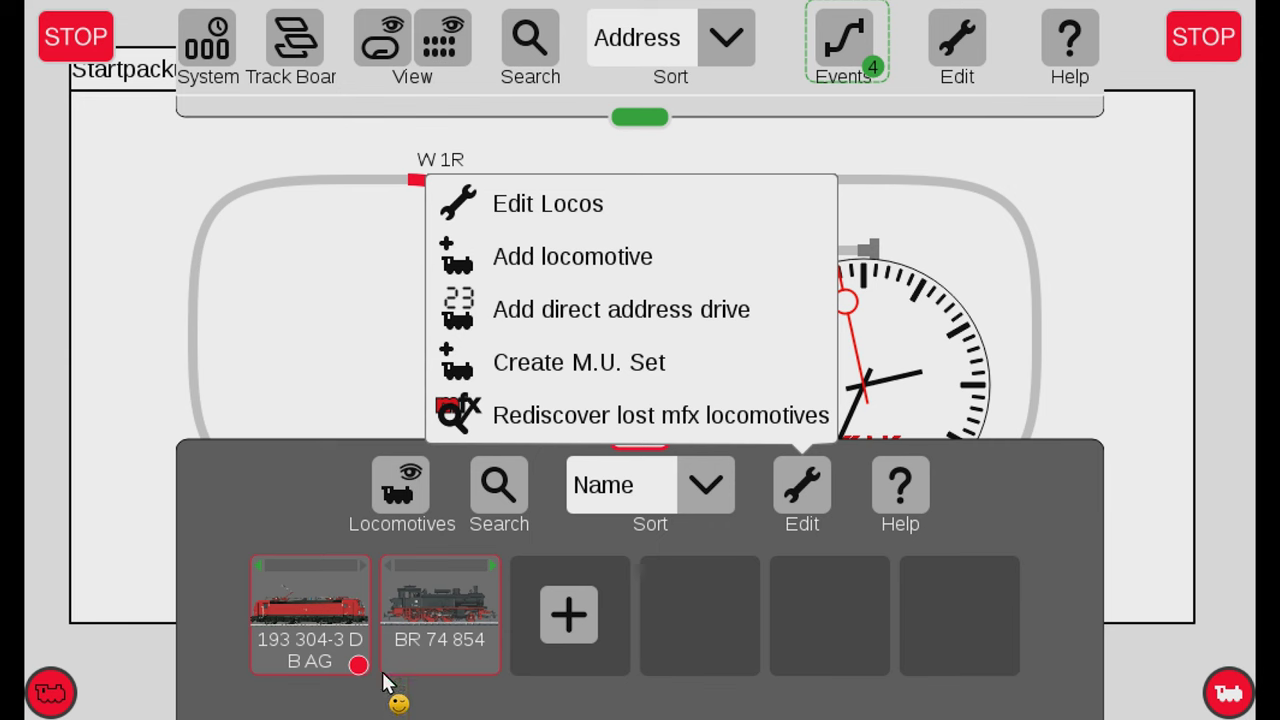
pyautogui.click(359, 566)
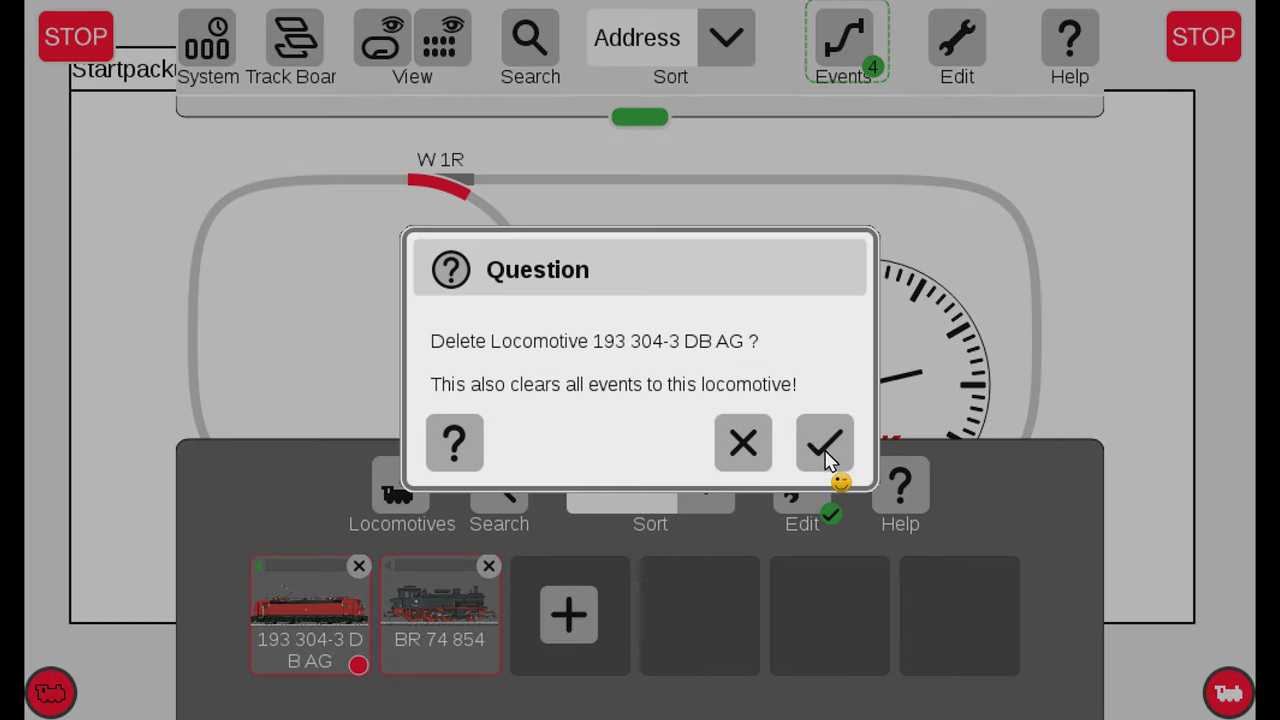
pyautogui.click(826, 446)
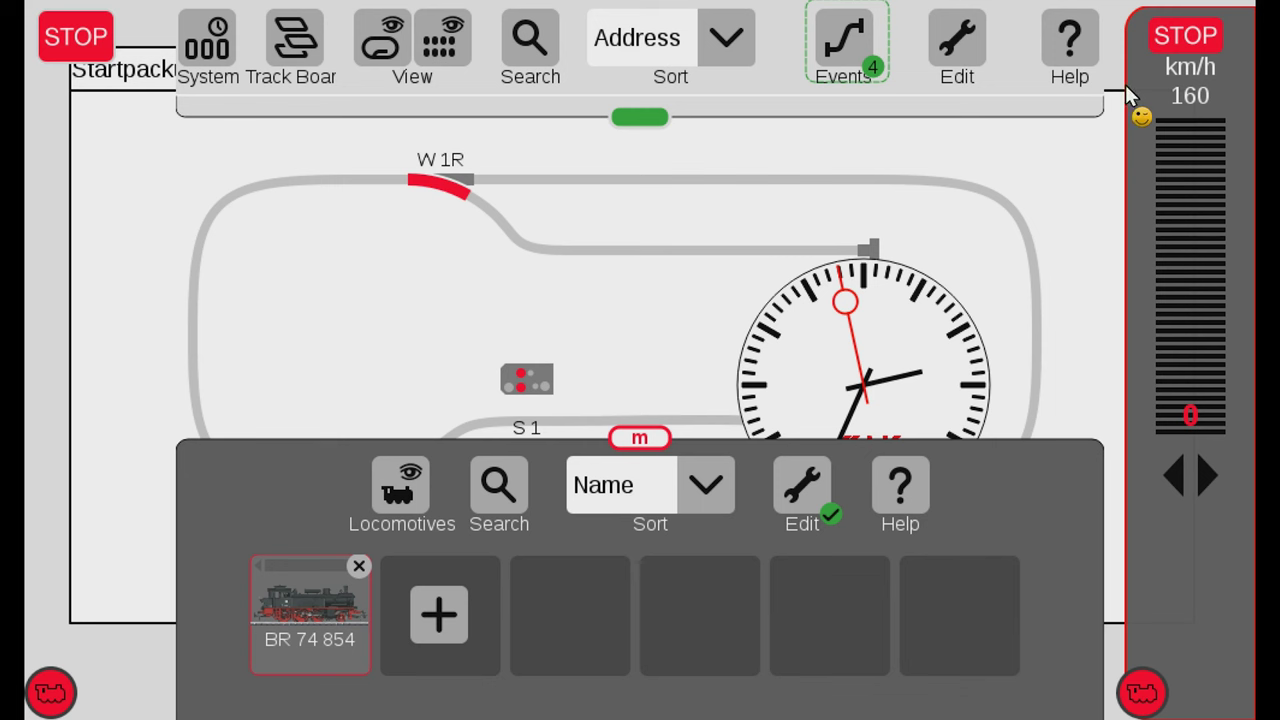
# - Hide the deleted locomotive's driving controls and switch the track power back on
pyautogui.click(1158, 699)
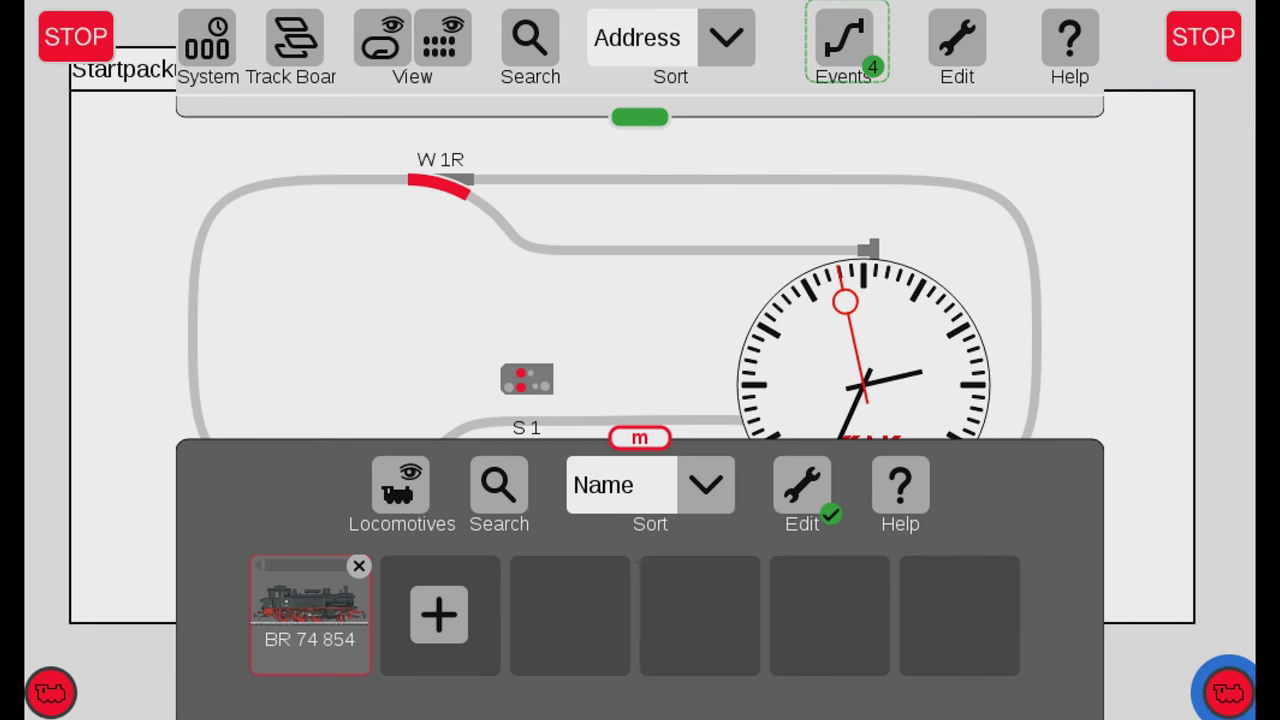
pyautogui.click(1203, 56)
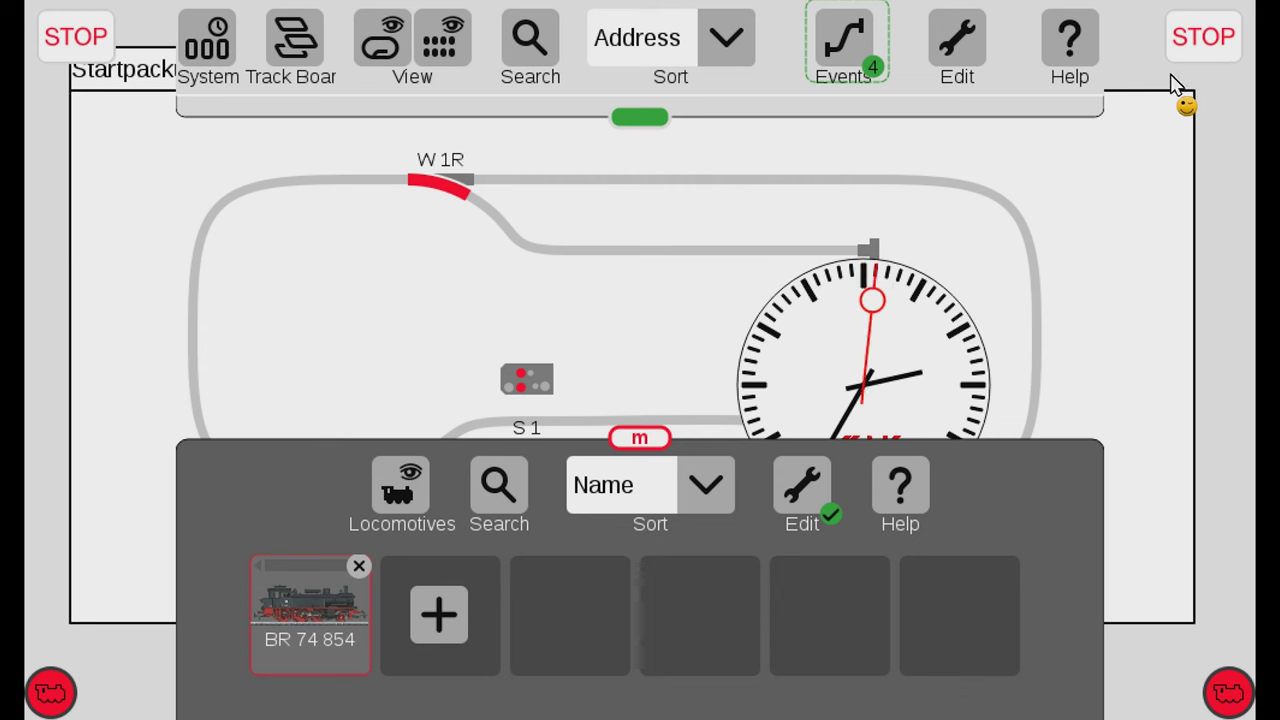